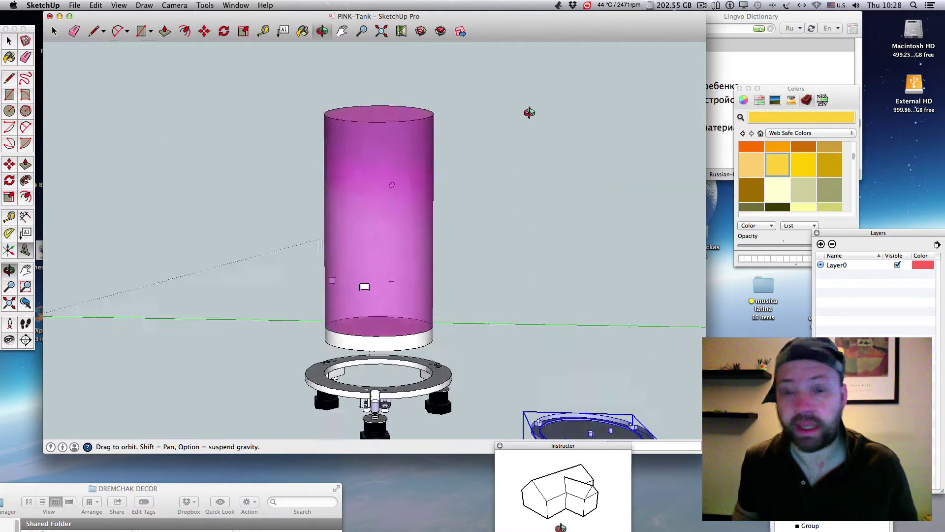
# Step: Move the selected lid group close beside the tank, positioning it in the top view
pyautogui.click(10, 41)
pyautogui.click(9, 165)
pyautogui.moveTo(561, 431); pyautogui.dragTo(557, 365)
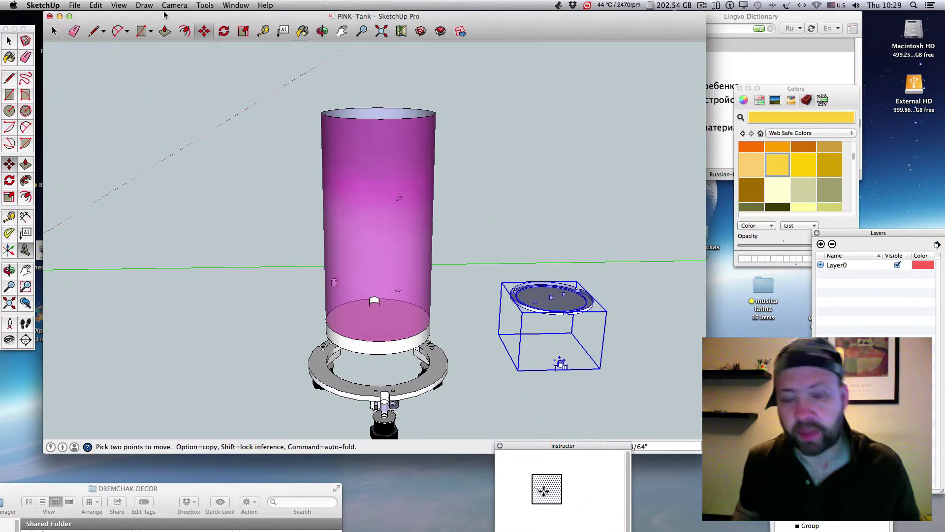
pyautogui.click(175, 5)
pyautogui.moveTo(246, 36)
pyautogui.click(296, 38)
pyautogui.moveTo(279, 144); pyautogui.dragTo(684, 319)
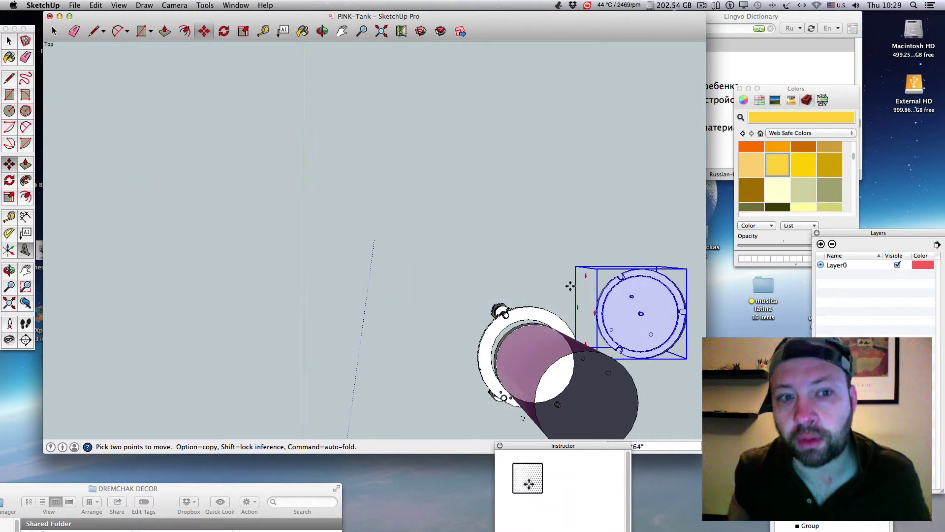
# Step: Raise the lid group in the front view so it sits centred above the tank's open top
pyautogui.click(176, 5)
pyautogui.moveTo(216, 38)
pyautogui.click(302, 55)
pyautogui.moveTo(463, 257); pyautogui.dragTo(310, 159)
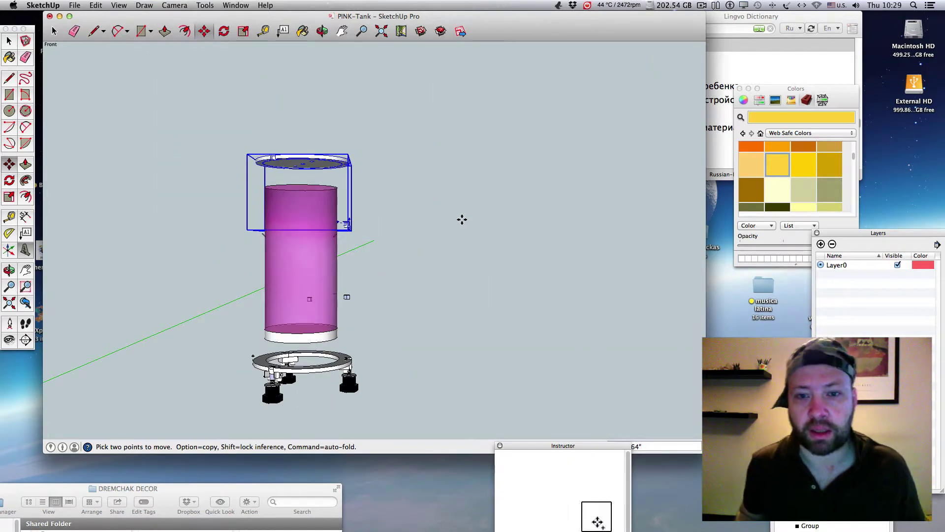
# Step: Move the short pipe fitting from below the base up to the tank's lower side wall
pyautogui.click(322, 31)
pyautogui.moveTo(424, 315); pyautogui.dragTo(439, 346)
pyautogui.click(345, 426)
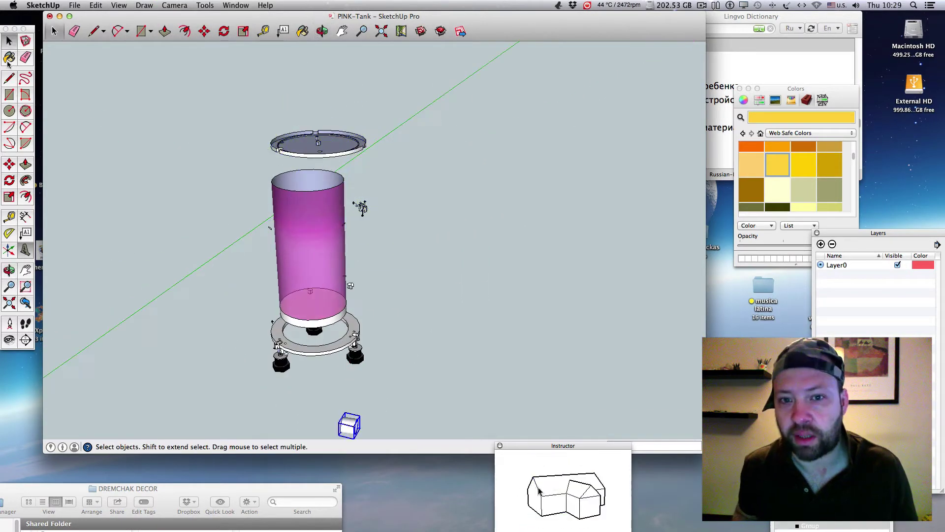
pyautogui.press('m')
pyautogui.moveTo(220, 315); pyautogui.dragTo(391, 228)
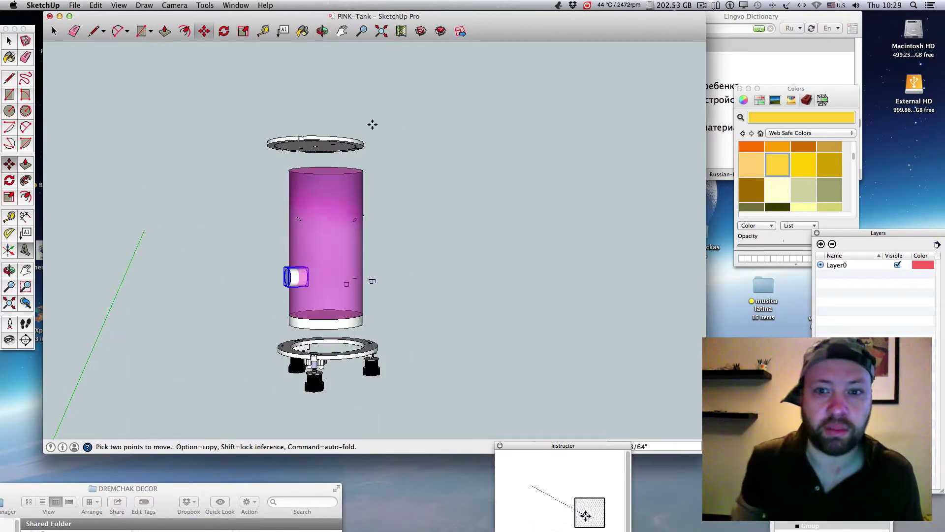
# Step: Move the lid group sideways in the top view so that it clears the tank
pyautogui.click(323, 29)
pyautogui.moveTo(374, 182); pyautogui.dragTo(308, 362)
pyautogui.moveTo(222, 133); pyautogui.dragTo(290, 172)
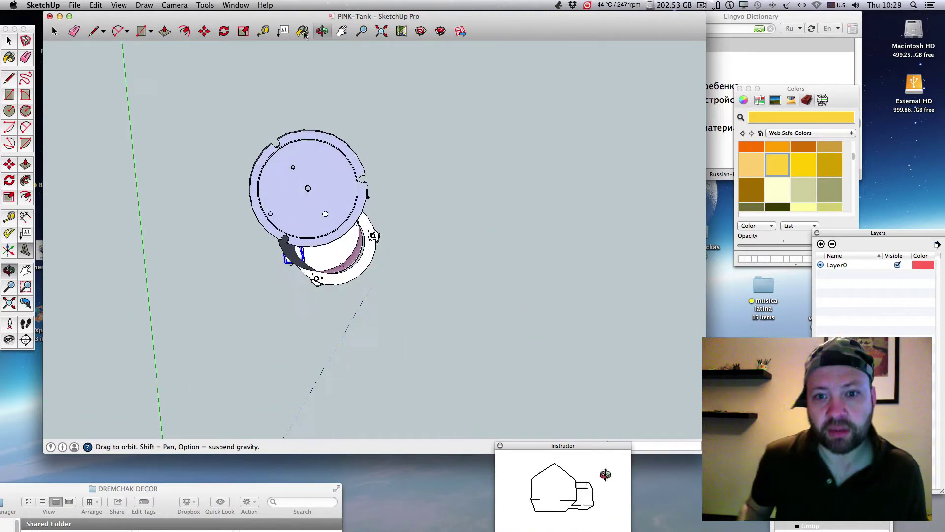
pyautogui.click(205, 5)
pyautogui.click(276, 35)
pyautogui.press('space')
pyautogui.click(392, 235)
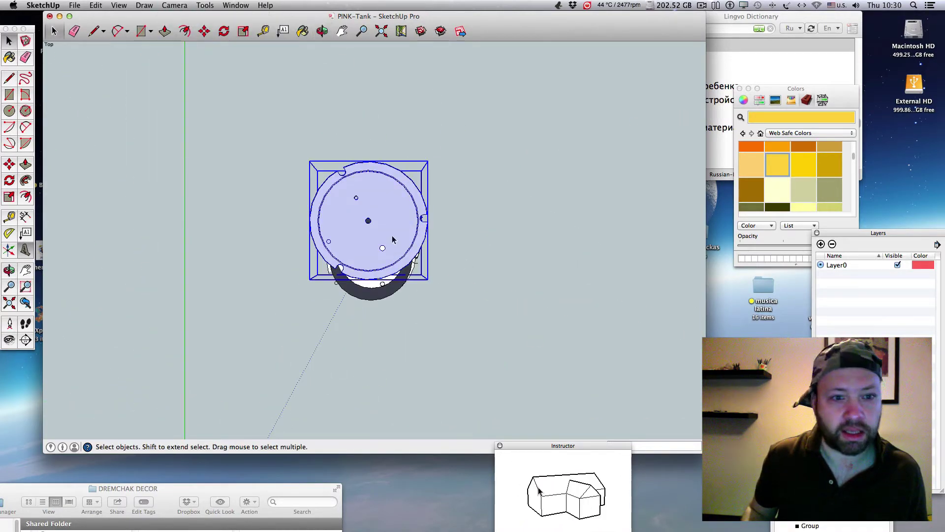
pyautogui.click(9, 164)
pyautogui.click(369, 220)
pyautogui.click(477, 241)
# Step: Shift the short pipe fitting outward against the tank's wall
pyautogui.press('o')
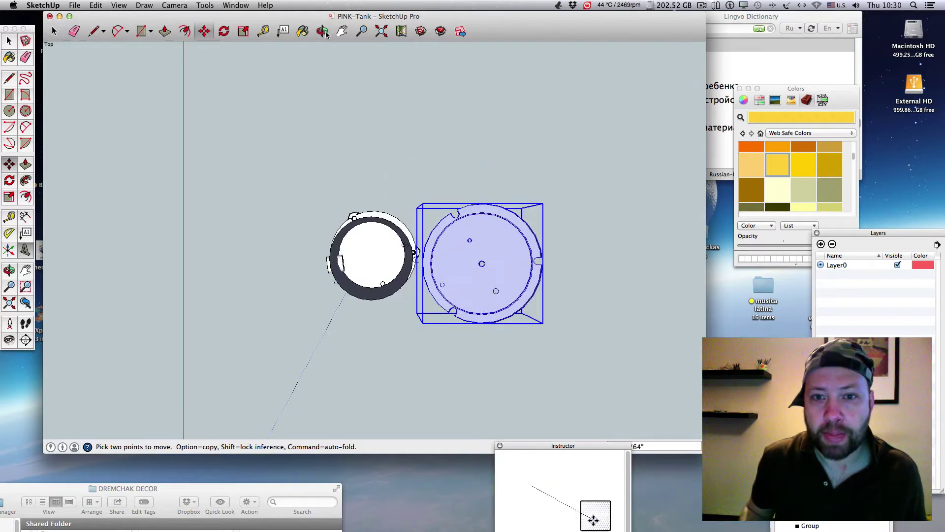
pyautogui.moveTo(448, 167); pyautogui.dragTo(383, 258)
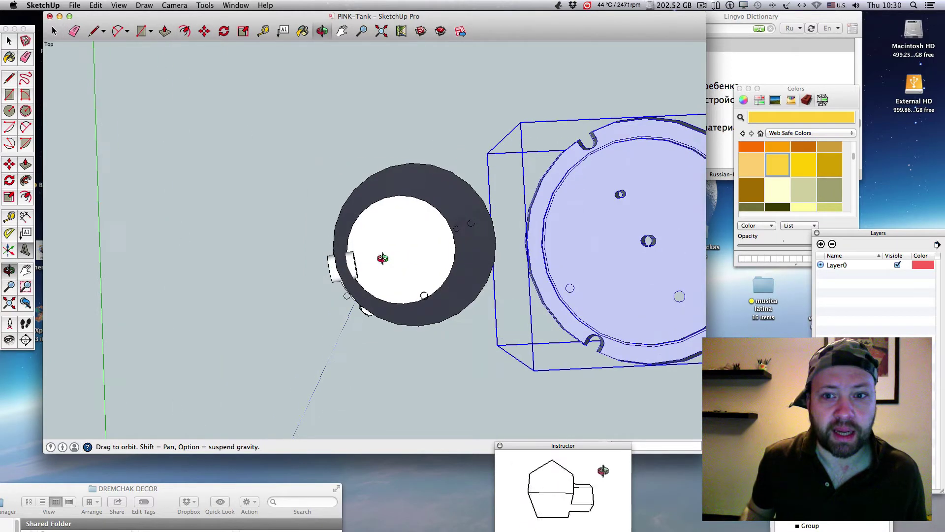
pyautogui.click(329, 278)
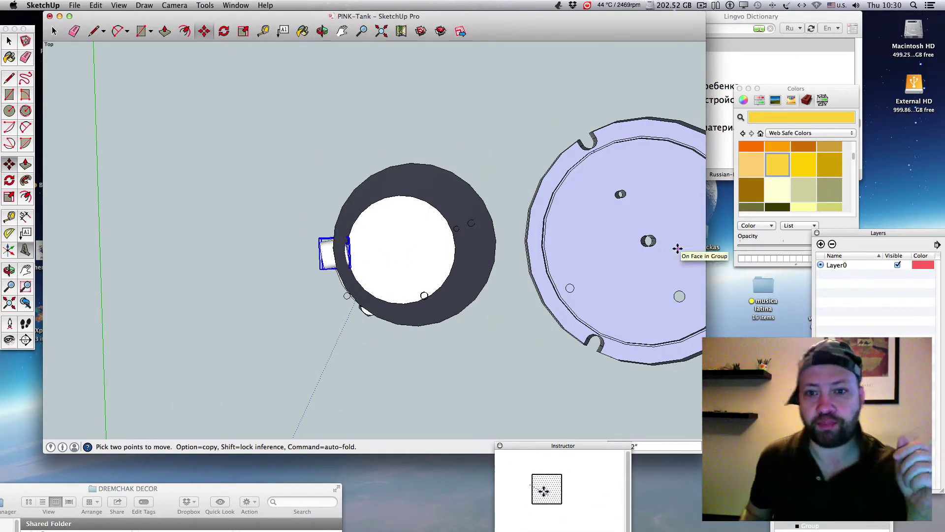
pyautogui.click(321, 32)
pyautogui.moveTo(384, 111); pyautogui.dragTo(397, 46)
pyautogui.moveTo(418, 305); pyautogui.dragTo(586, 162)
pyautogui.moveTo(573, 239); pyautogui.dragTo(530, 217)
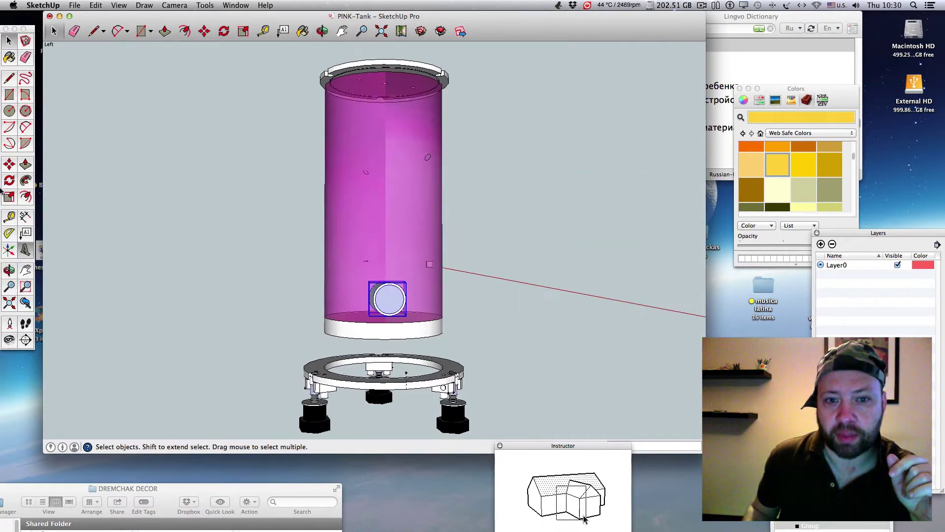
pyautogui.press('q')
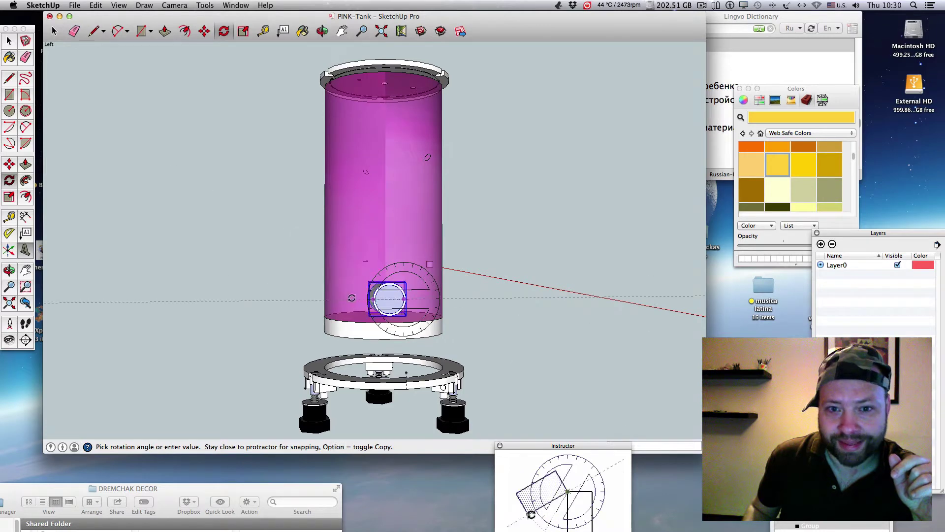
pyautogui.press('Escape')
# Step: Rotate the short pipe fitting horizontally so it points straight out from the tank's wall
pyautogui.click(321, 30)
pyautogui.moveTo(517, 172); pyautogui.dragTo(540, 281)
pyautogui.scroll(5, 404, 354)
pyautogui.click(224, 30)
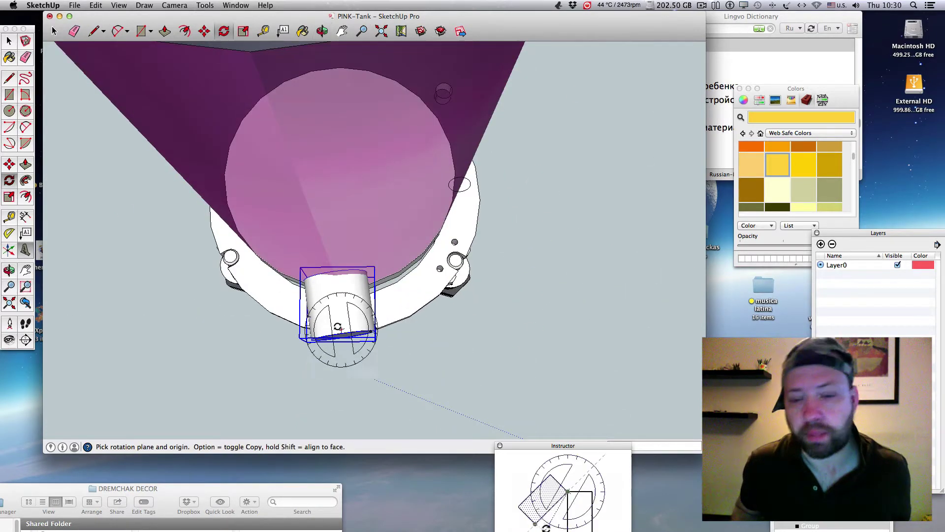
pyautogui.click(333, 272)
pyautogui.click(340, 227)
pyautogui.scroll(2, 526, 215)
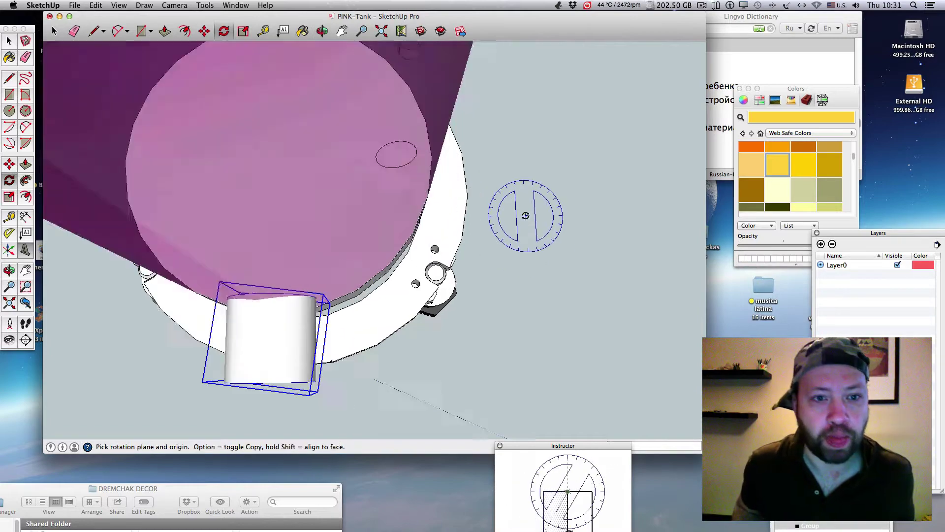
pyautogui.scroll(-5, 525, 215)
pyautogui.moveTo(555, 233); pyautogui.dragTo(512, 103, button='middle')
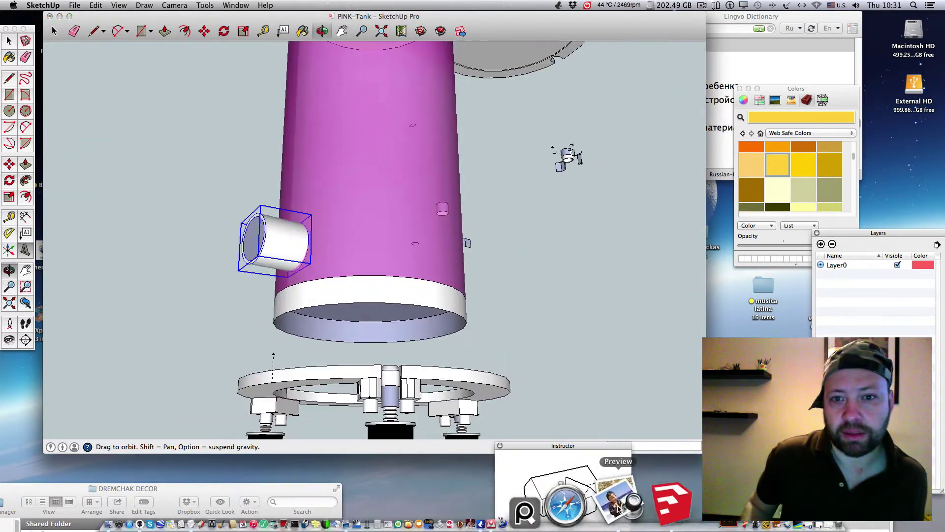
pyautogui.click(702, 5)
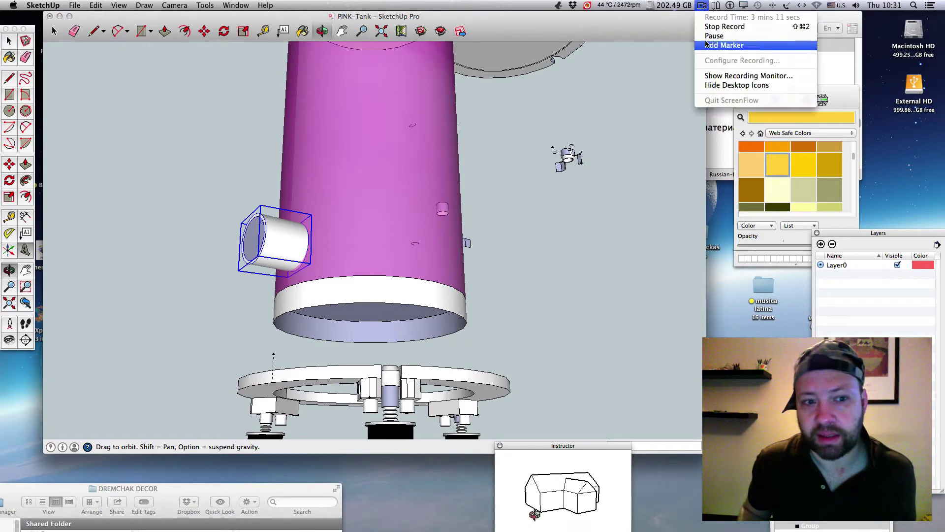
pyautogui.click(709, 30)
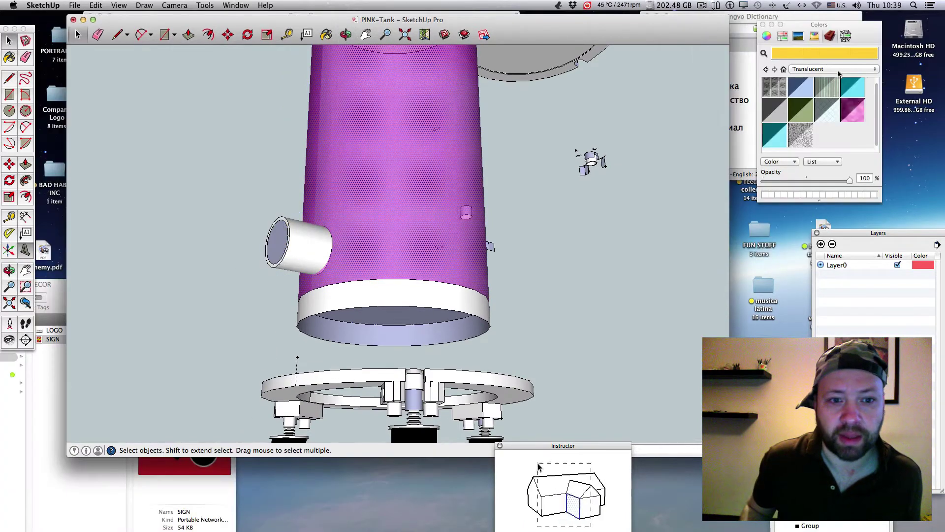
# Step: Use the Translucent material library and apply the magenta translucent material to the tank's cylinder
pyautogui.click(838, 74)
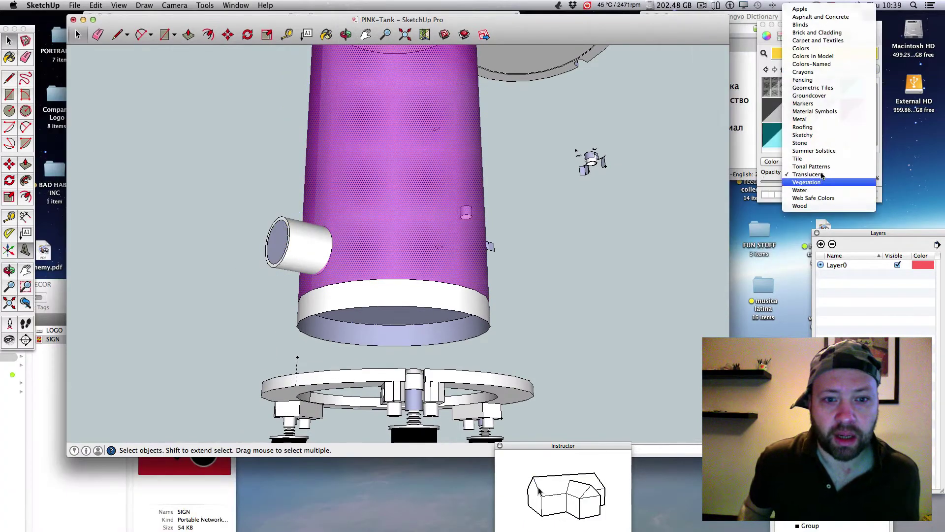
pyautogui.click(820, 175)
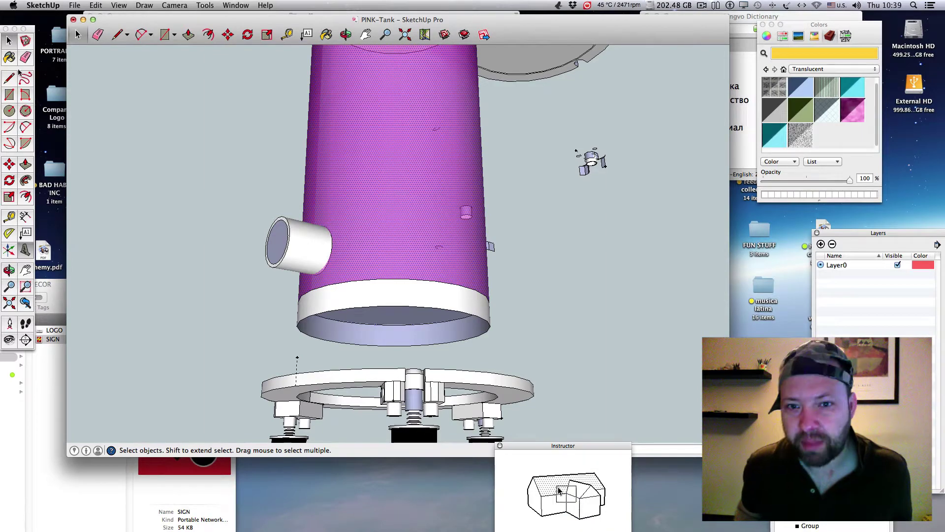
pyautogui.click(9, 58)
pyautogui.click(475, 145)
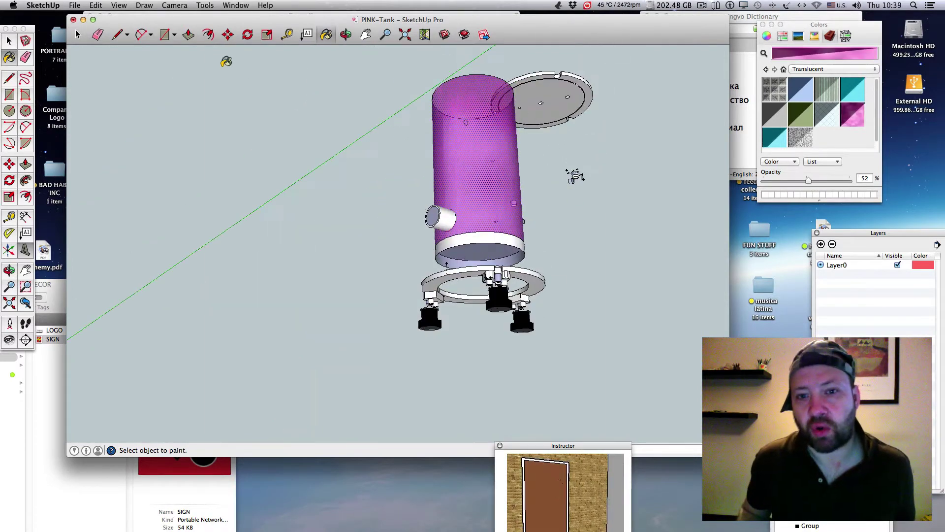
# Step: Explode the lid group to separate the lid from the small bracket assembly below it
pyautogui.click(345, 35)
pyautogui.moveTo(261, 138); pyautogui.dragTo(203, 225)
pyautogui.moveTo(663, 143); pyautogui.dragTo(335, 199)
pyautogui.click(9, 40)
pyautogui.click(594, 125)
pyautogui.scroll(5, 662, 235)
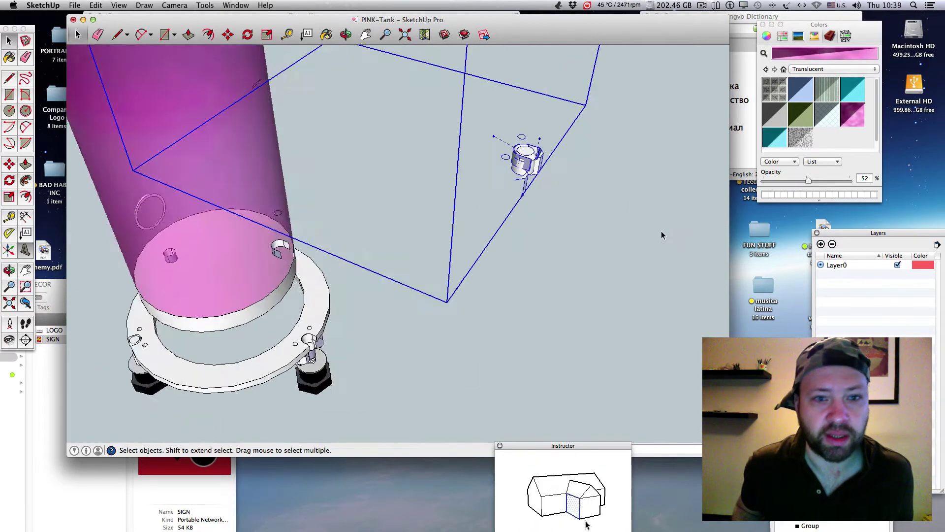
pyautogui.scroll(-5, 661, 234)
pyautogui.rightClick(579, 102)
pyautogui.click(605, 153)
# Step: Select all parts of the small bracket assembly and make them a group
pyautogui.moveTo(581, 174); pyautogui.dragTo(636, 251)
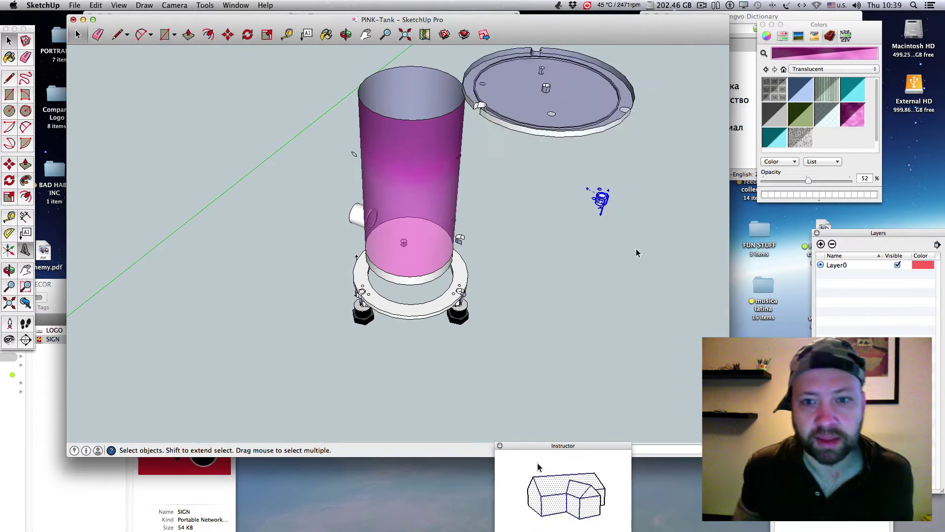
pyautogui.scroll(5, 636, 251)
pyautogui.click(531, 128)
pyautogui.moveTo(531, 147); pyautogui.dragTo(598, 198)
pyautogui.rightClick(565, 149)
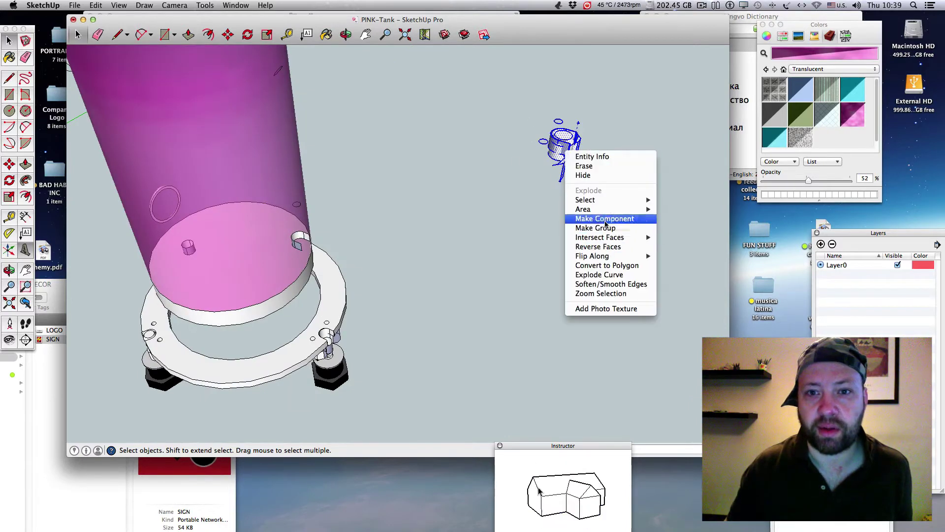
pyautogui.click(604, 227)
# Step: Select all of the lid's geometry and make it its own group
pyautogui.click(344, 34)
pyautogui.moveTo(381, 221); pyautogui.dragTo(396, 111)
pyautogui.click(365, 34)
pyautogui.moveTo(367, 78); pyautogui.dragTo(383, 303)
pyautogui.click(9, 42)
pyautogui.moveTo(278, 204); pyautogui.dragTo(593, 283)
pyautogui.rightClick(418, 249)
pyautogui.click(457, 327)
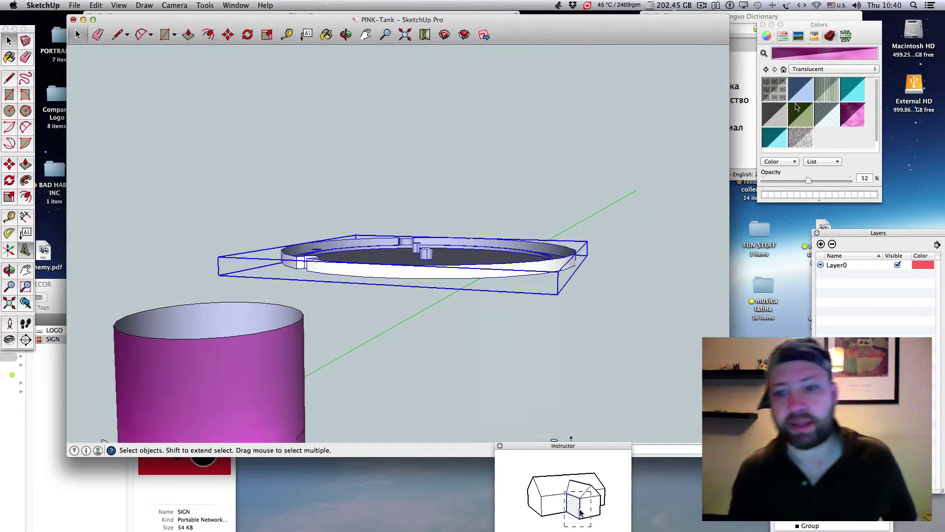
# Step: Flip the lid group over by rotating it 180° in a vertical plane
pyautogui.click(144, 6)
pyautogui.moveTo(173, 6)
pyautogui.moveTo(186, 41)
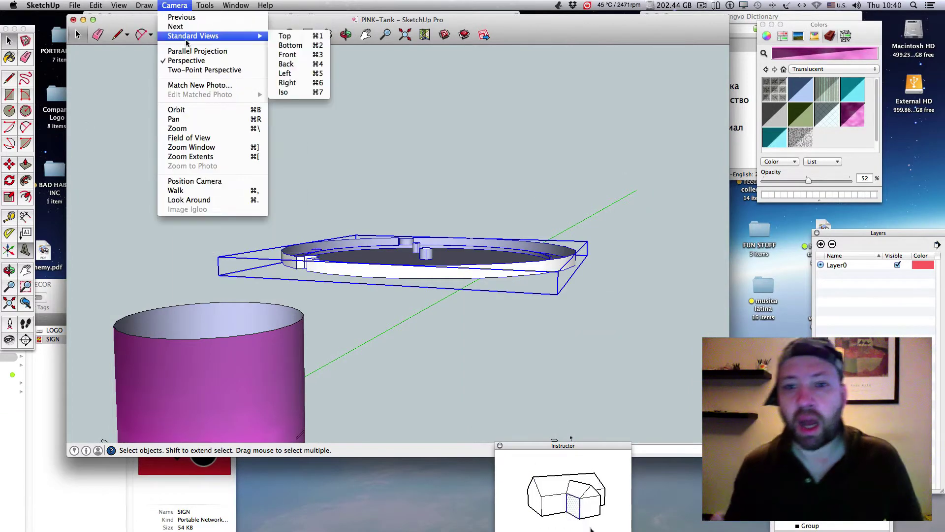
pyautogui.click(300, 55)
pyautogui.moveTo(622, 317); pyautogui.dragTo(632, 323, button='middle')
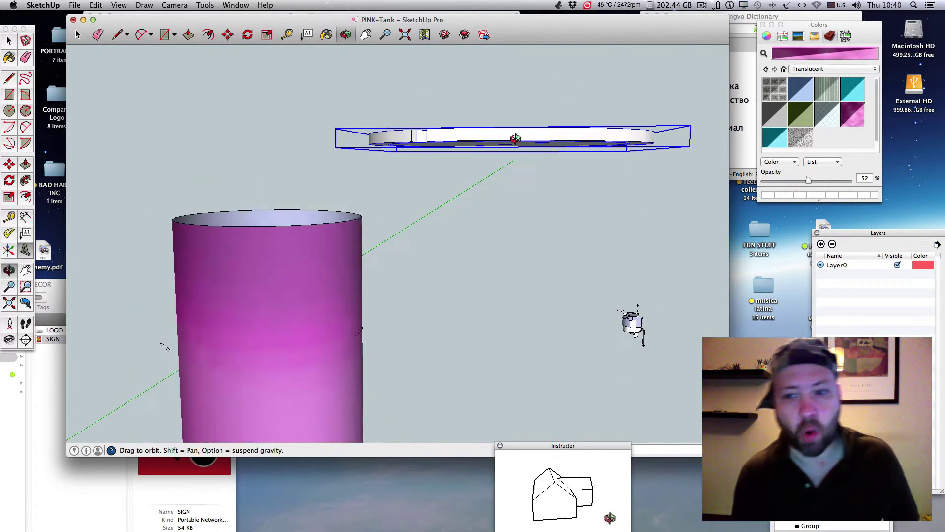
pyautogui.moveTo(530, 99); pyautogui.dragTo(311, 102)
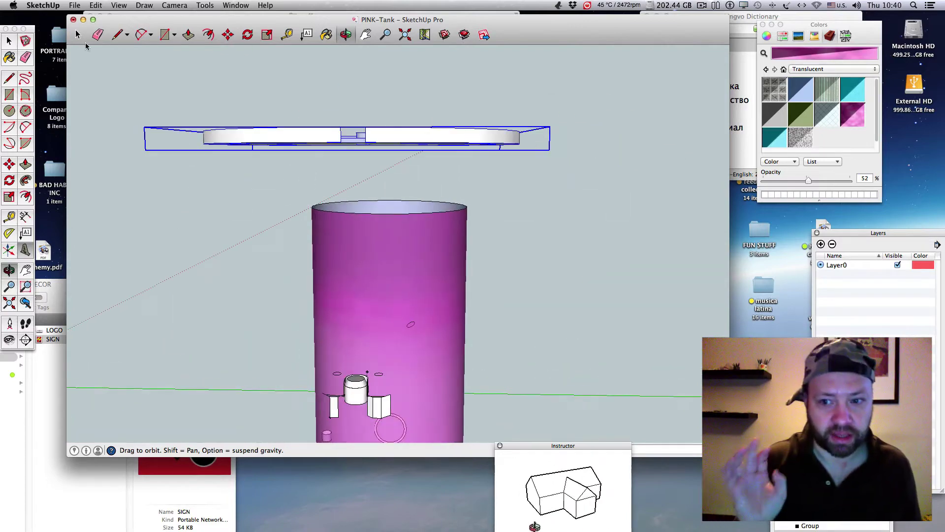
pyautogui.click(9, 181)
pyautogui.click(283, 137)
pyautogui.click(474, 135)
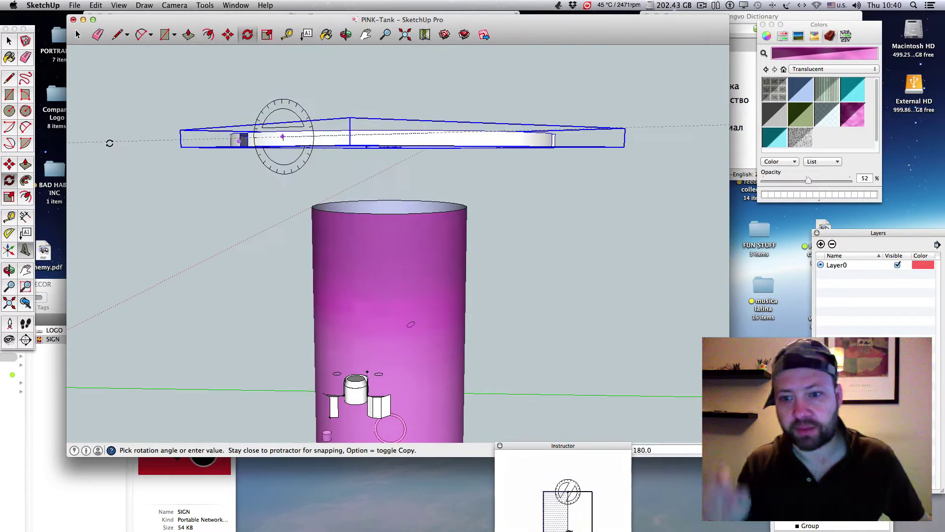
pyautogui.click(110, 143)
pyautogui.click(701, 6)
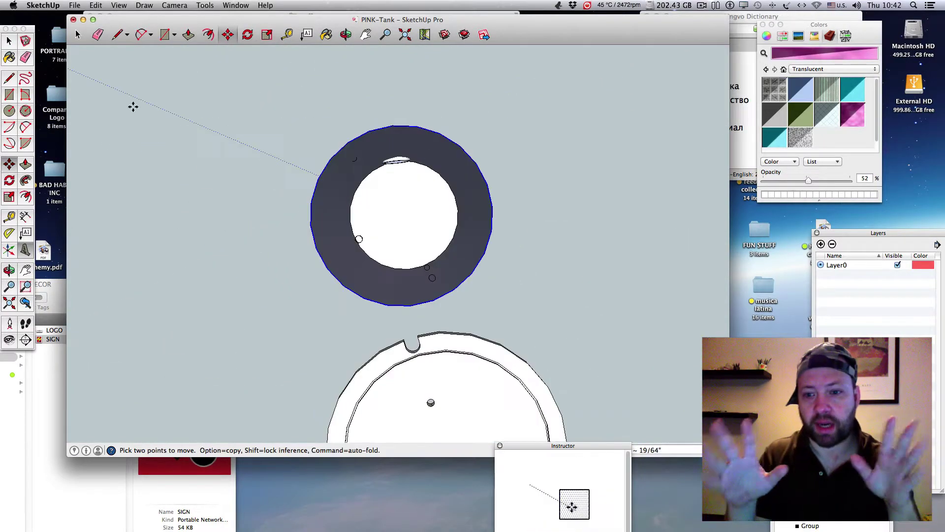
# Step: Scale the tank's top rim outward about its centre to taper the wall, and lower the rim about 29/32"
pyautogui.press('s')
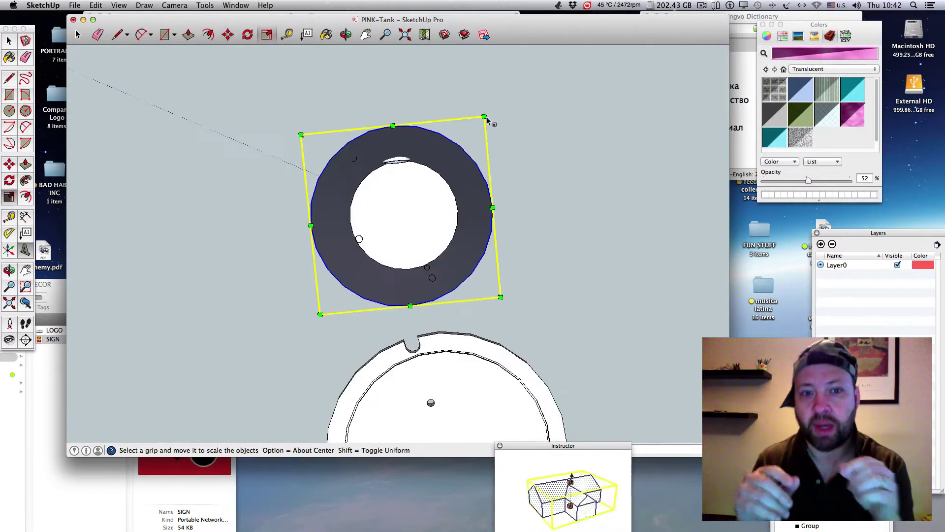
pyautogui.moveTo(320, 314); pyautogui.dragTo(527, 173)
pyautogui.press('o')
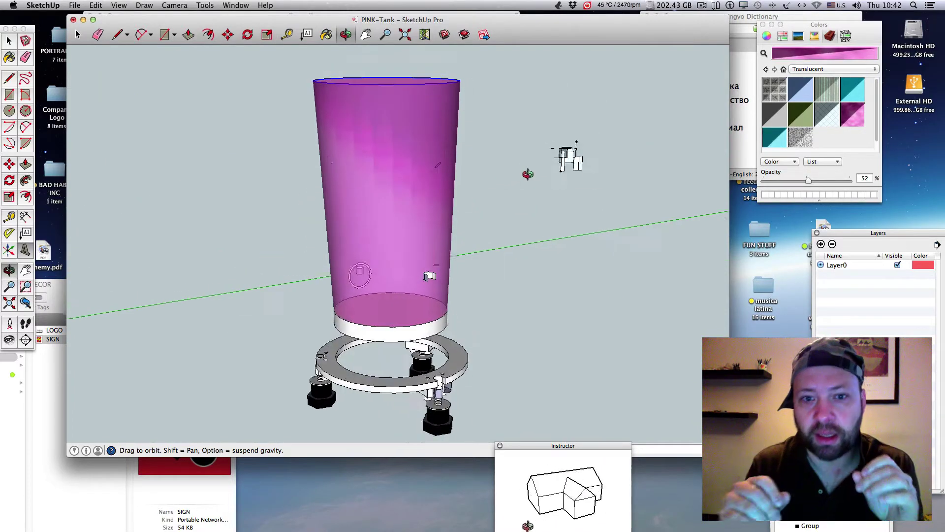
pyautogui.press('m')
pyautogui.click(382, 79)
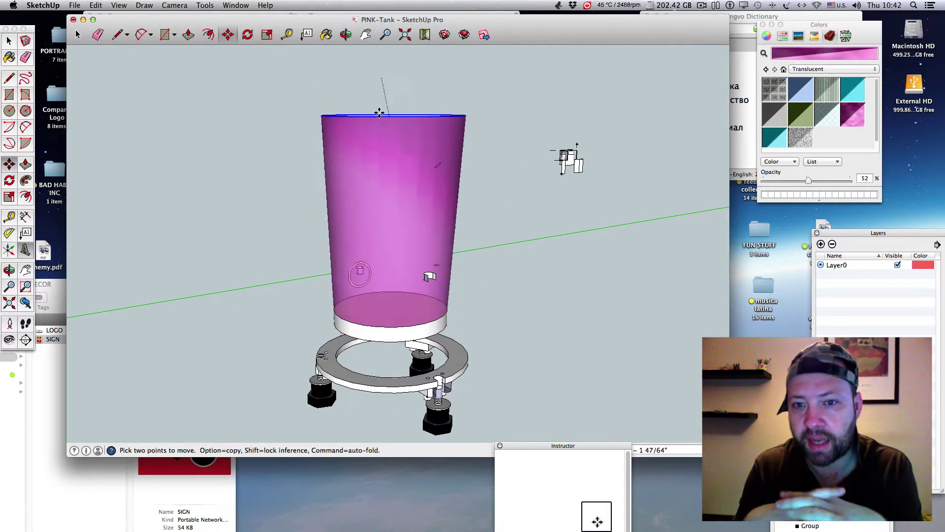
# Step: Examine the tapered tank's proportions from the back and front views and from slightly above
pyautogui.click(175, 5)
pyautogui.moveTo(246, 36)
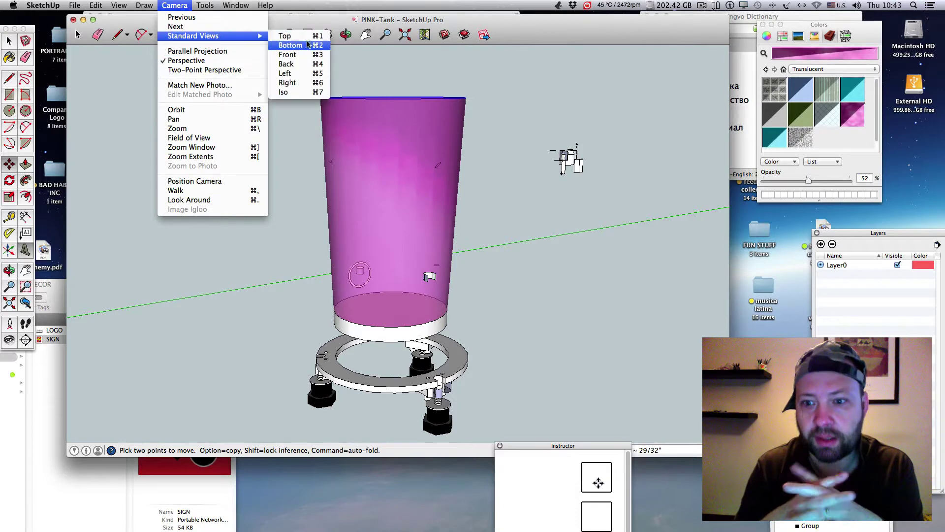
pyautogui.click(296, 64)
pyautogui.click(204, 5)
pyautogui.moveTo(175, 5)
pyautogui.moveTo(212, 36)
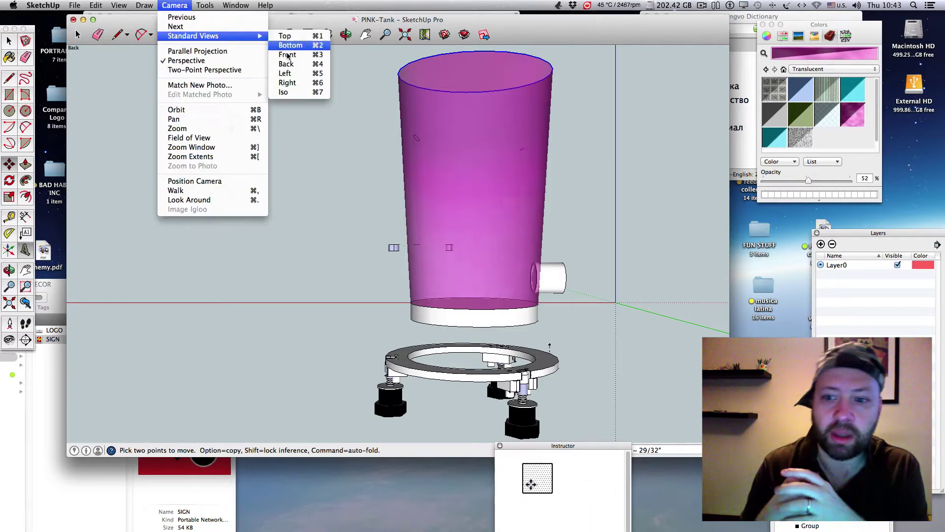
pyautogui.click(288, 54)
pyautogui.click(347, 34)
pyautogui.moveTo(433, 157); pyautogui.dragTo(523, 207)
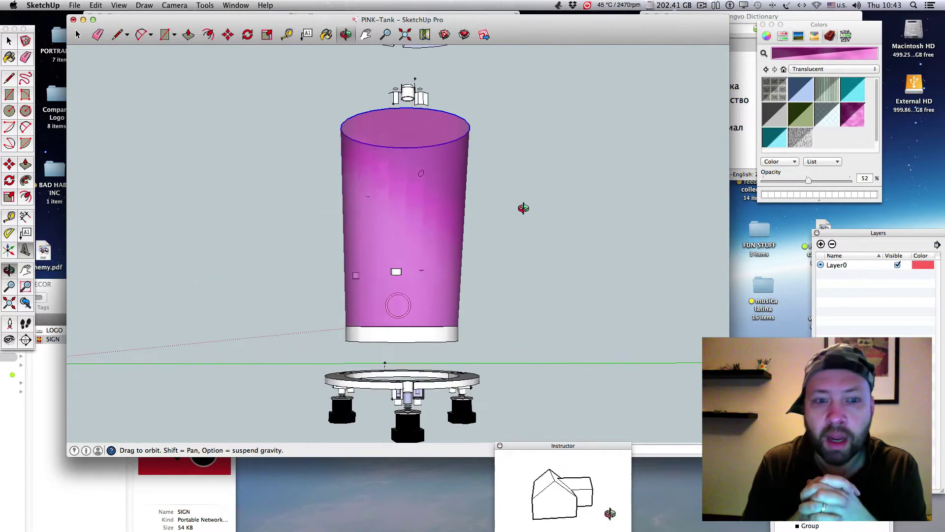
# Step: Raise the white pipe fitting to the upper part of the tank wall and place the small bracket against the lower wall
pyautogui.click(8, 160)
pyautogui.moveTo(463, 120)
pyautogui.mouseDown()
pyautogui.moveTo(449, 116)
pyautogui.moveTo(464, 121)
pyautogui.mouseUp()
pyautogui.click(345, 36)
pyautogui.moveTo(207, 190); pyautogui.dragTo(495, 220)
pyautogui.click(8, 42)
pyautogui.click(485, 303)
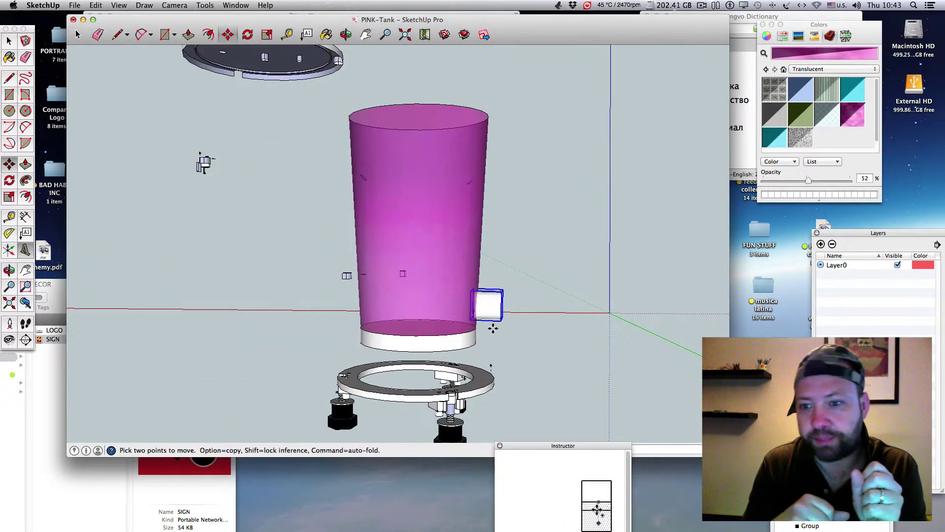
pyautogui.moveTo(481, 311); pyautogui.dragTo(494, 154)
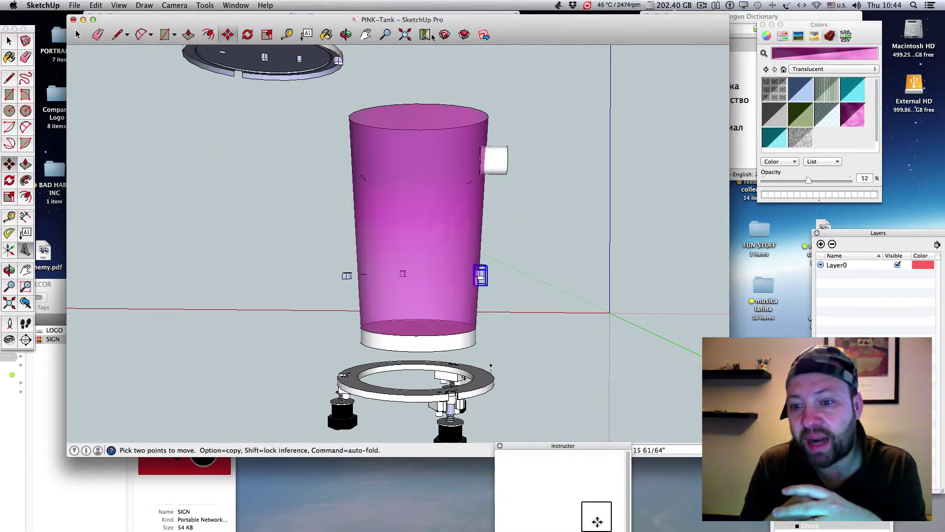
# Step: Scale up the small bracket on the tank's lower wall
pyautogui.press('o')
pyautogui.moveTo(344, 197); pyautogui.dragTo(151, 267)
pyautogui.press('s')
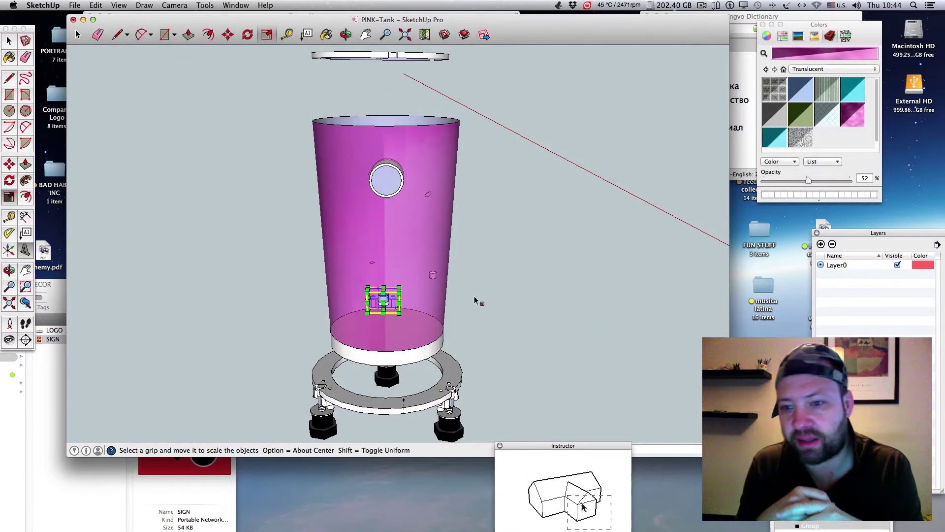
pyautogui.moveTo(392, 270); pyautogui.dragTo(464, 280)
pyautogui.press('Escape')
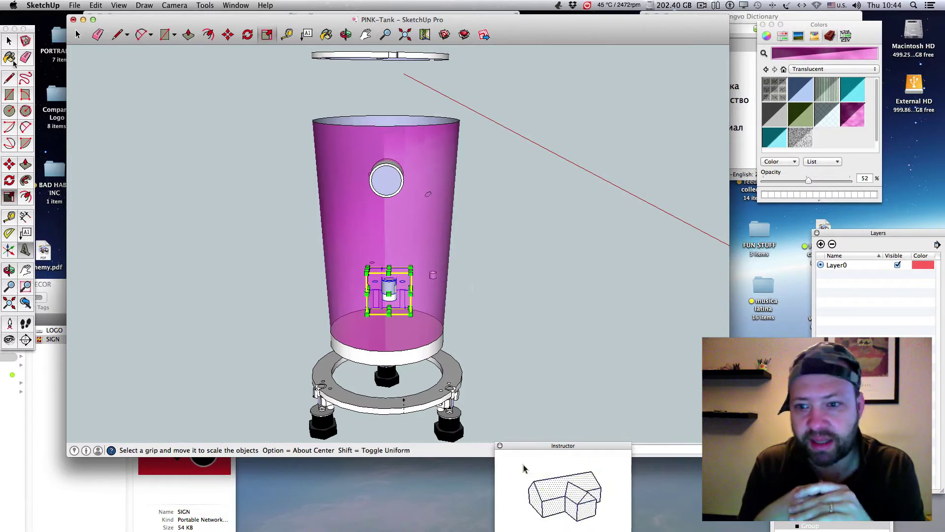
# Step: Move the enlarged bracket along the tank wall to the pipe fitting, checking its placement from the side and from above
pyautogui.click(344, 34)
pyautogui.moveTo(404, 196); pyautogui.dragTo(474, 270)
pyautogui.press('m')
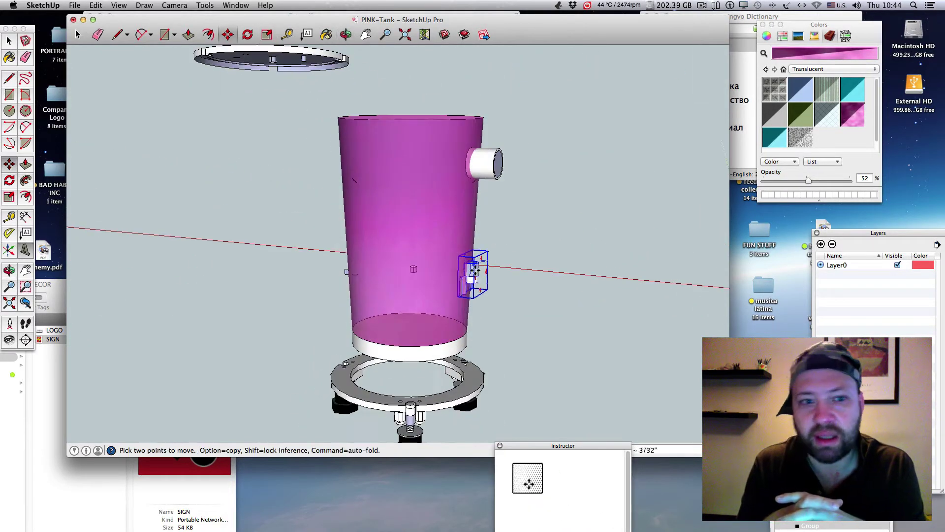
pyautogui.click(342, 34)
pyautogui.moveTo(511, 127); pyautogui.dragTo(140, 131)
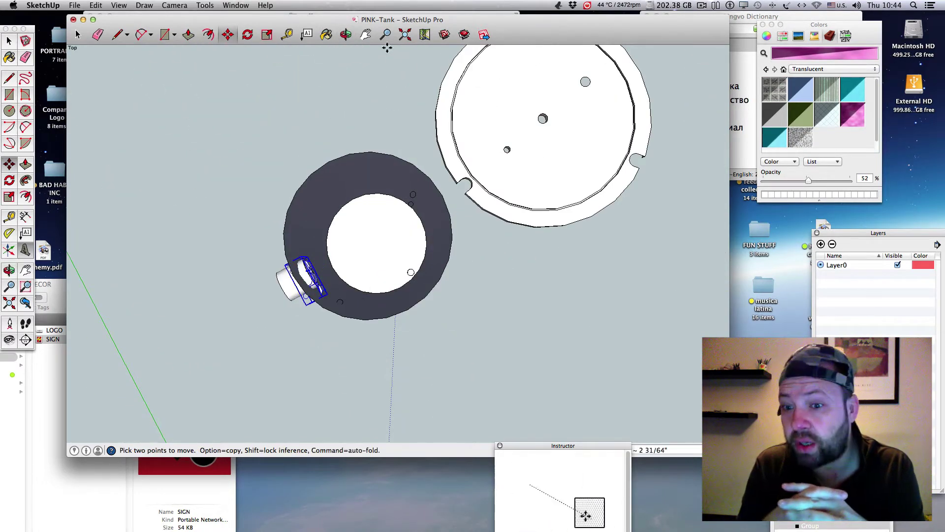
pyautogui.moveTo(387, 47); pyautogui.dragTo(330, 223, button='middle')
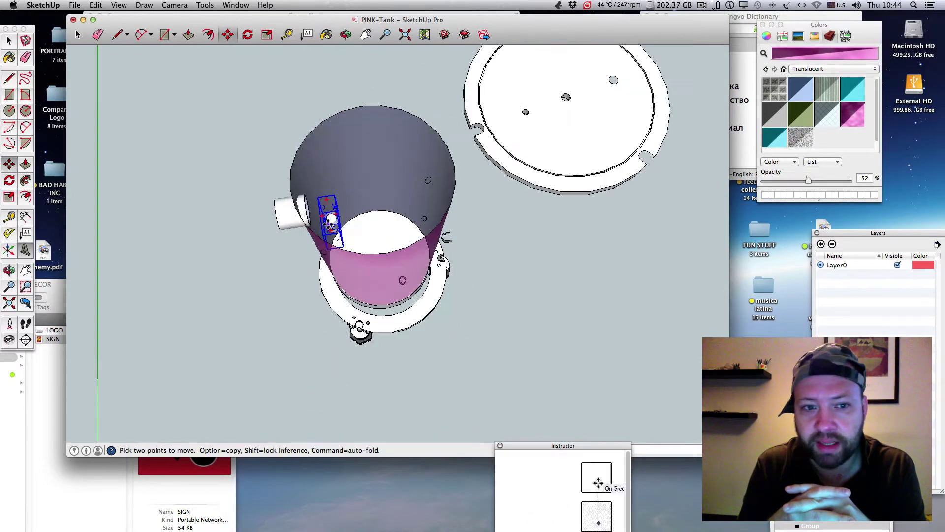
pyautogui.press('super+Tab')
pyautogui.press('super+h')
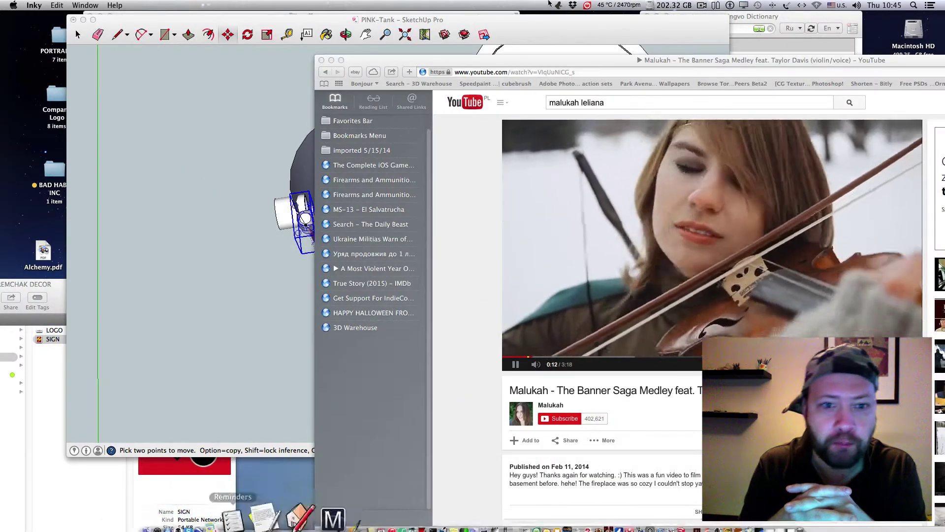
pyautogui.moveTo(367, 61); pyautogui.dragTo(511, 19)
pyautogui.click(510, 18)
# Step: Enlarge the bracket once more beside the tank's upper rim so its proportions suit the pipe fitting
pyautogui.moveTo(512, 148)
pyautogui.mouseDown(button='middle')
pyautogui.moveTo(517, 238)
pyautogui.moveTo(589, 118)
pyautogui.moveTo(490, 308)
pyautogui.moveTo(484, 112)
pyautogui.mouseUp(button='middle')
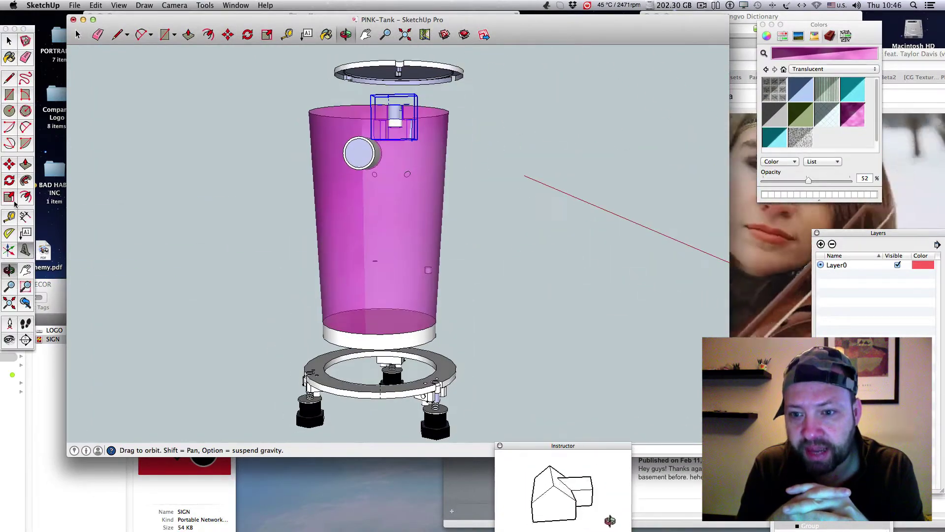
pyautogui.press('s')
pyautogui.press('o')
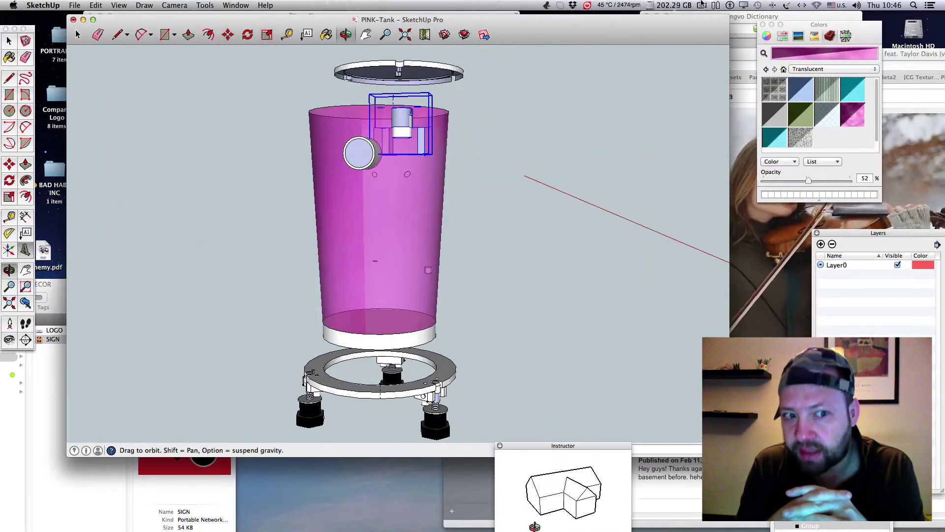
pyautogui.click(701, 5)
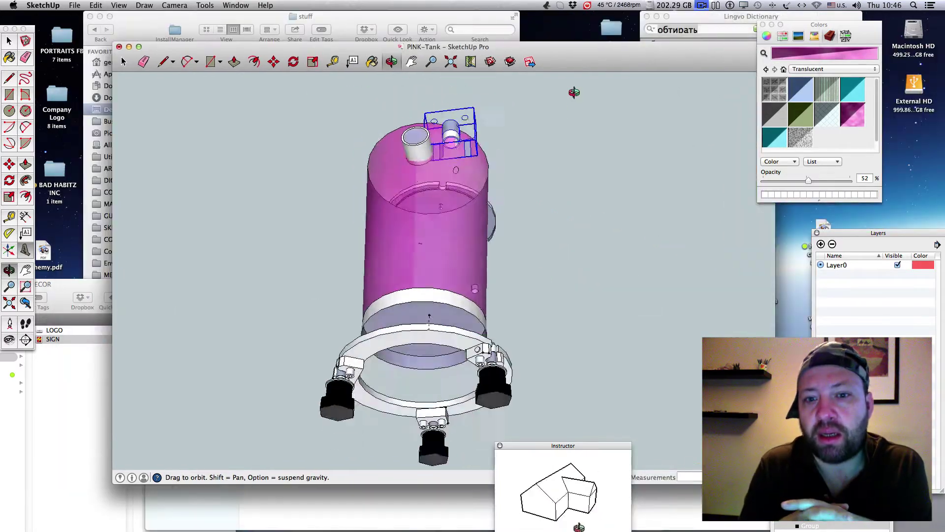
# Step: Line the bracket up with the pipe fitting in a view from above and try to rotate it to match
pyautogui.moveTo(574, 93)
pyautogui.mouseDown()
pyautogui.moveTo(618, 99)
pyautogui.moveTo(569, 217)
pyautogui.moveTo(564, 298)
pyautogui.moveTo(582, 247)
pyautogui.moveTo(582, 276)
pyautogui.moveTo(542, 258)
pyautogui.mouseUp()
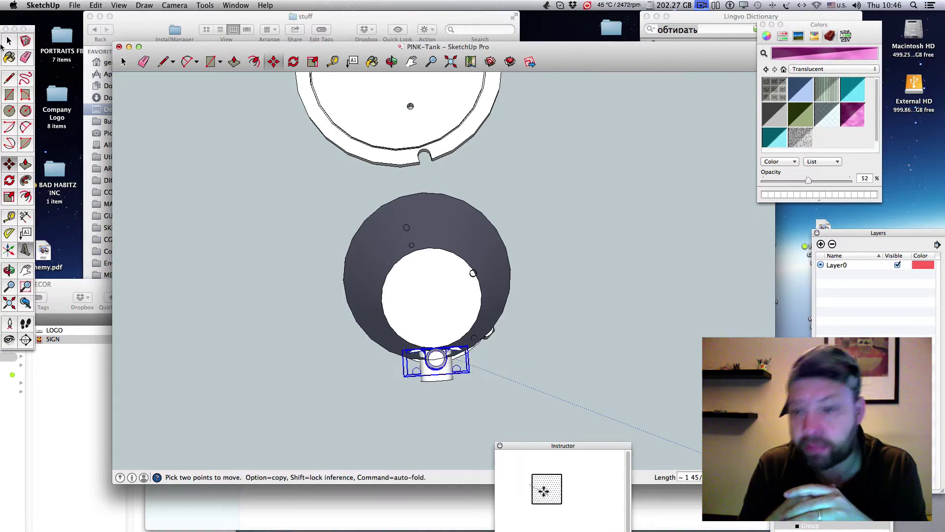
pyautogui.scroll(5, 434, 376)
pyautogui.press('q')
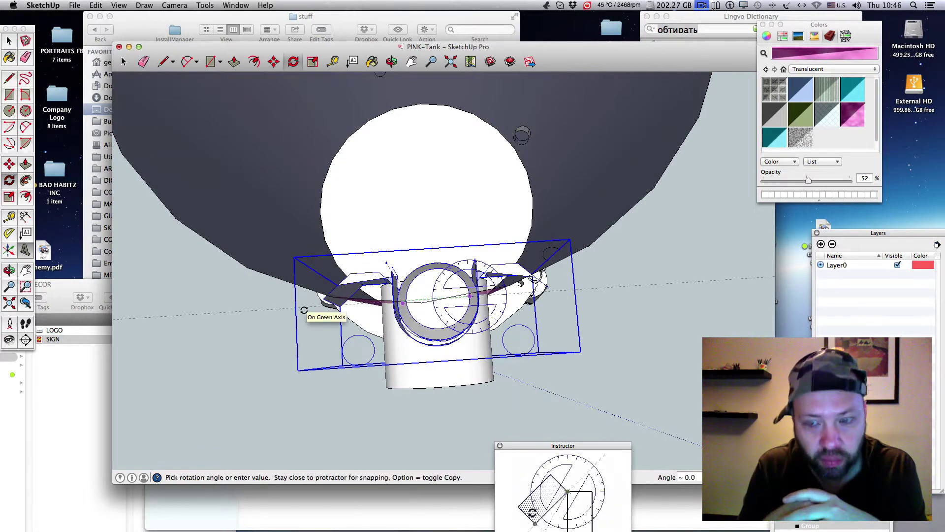
pyautogui.press('Escape')
# Step: Lower the bracket about 2 13/16" so that it sits just below the pipe fitting on the tank wall
pyautogui.moveTo(304, 310); pyautogui.dragTo(190, 72, button='middle')
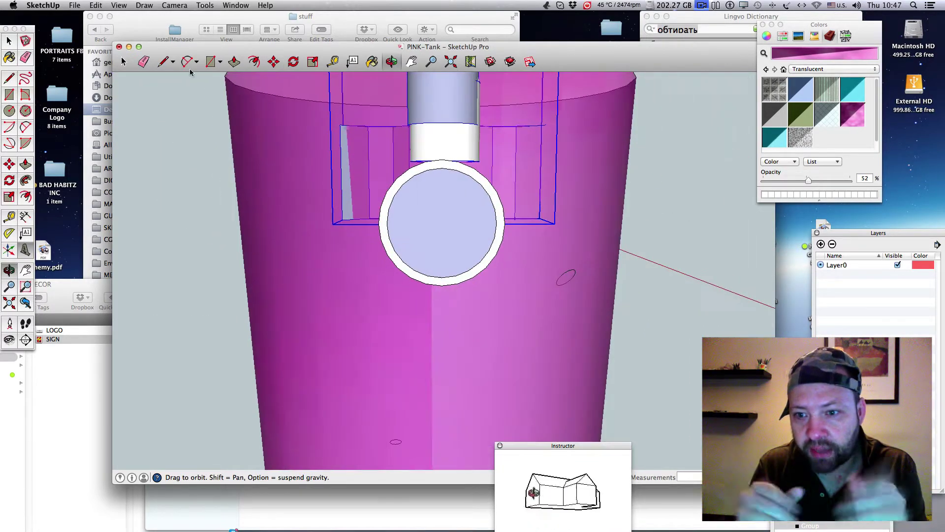
pyautogui.moveTo(472, 124); pyautogui.dragTo(452, 345, button='middle')
pyautogui.scroll(-6, 689, 324)
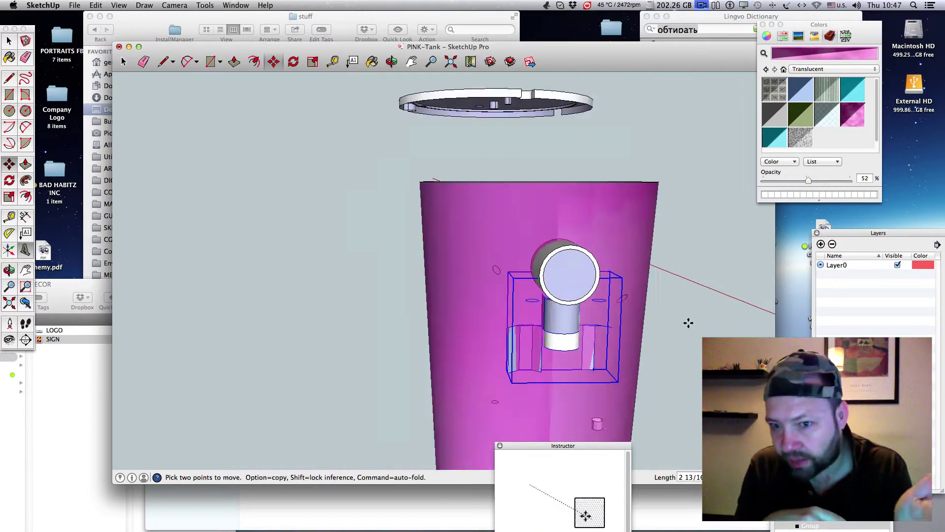
pyautogui.click(701, 5)
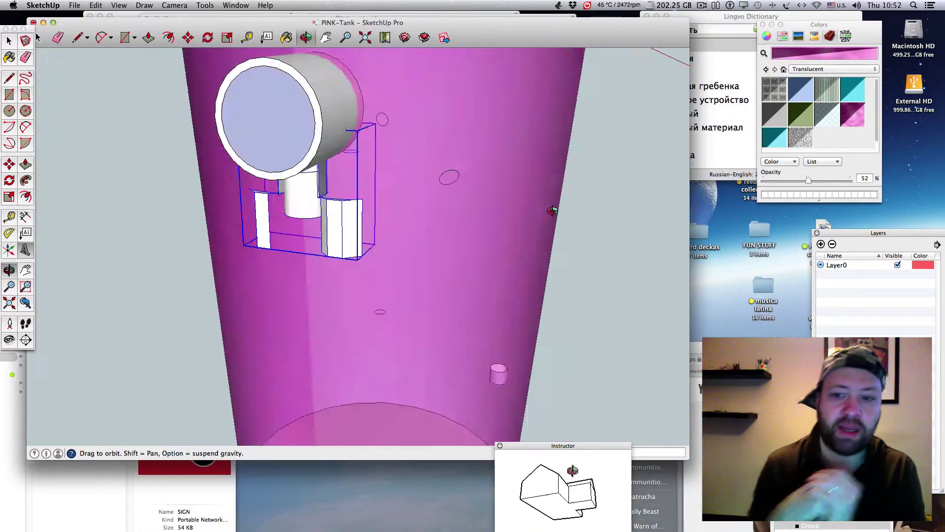
# Step: Move the lid group horizontally from beside the tank to above its open top
pyautogui.moveTo(553, 209); pyautogui.dragTo(394, 366, button='middle')
pyautogui.click(445, 185)
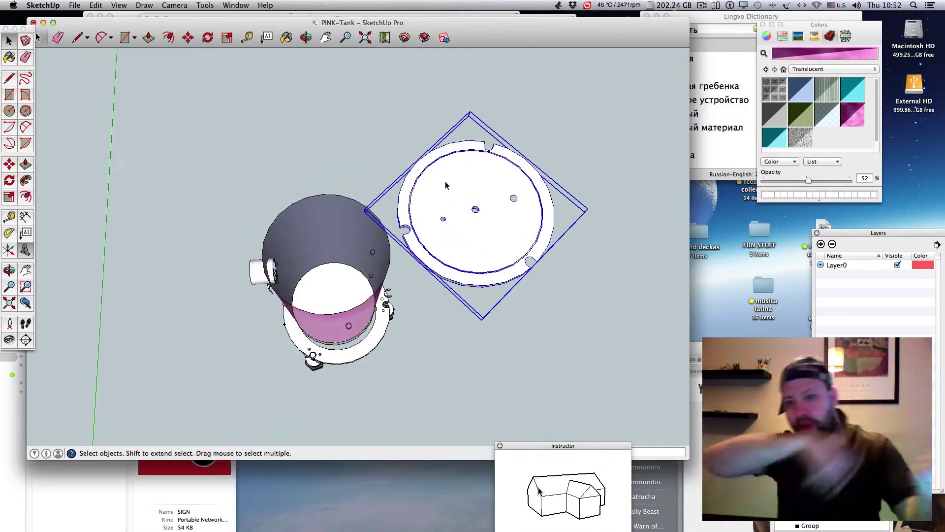
pyautogui.click(10, 165)
pyautogui.click(642, 197)
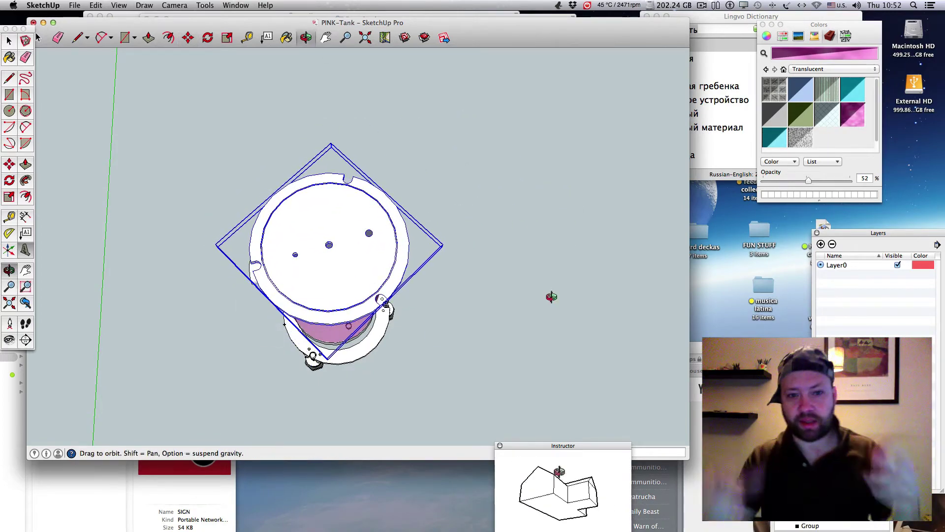
pyautogui.moveTo(551, 296); pyautogui.dragTo(444, 229, button='middle')
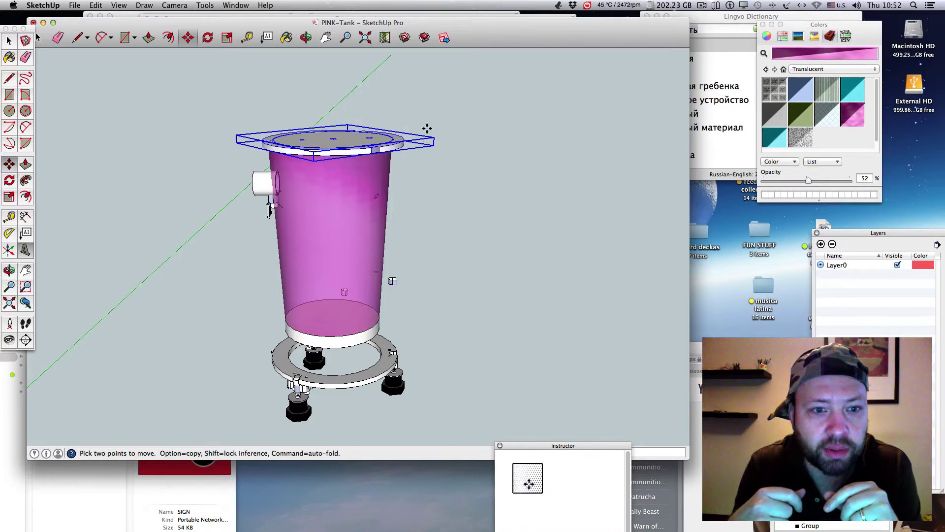
# Step: Adjust the lid's position so it is centred over the tank's rim, checking from below and from the front
pyautogui.moveTo(423, 131); pyautogui.dragTo(395, 109, button='middle')
pyautogui.moveTo(328, 247); pyautogui.dragTo(327, 246, button='middle')
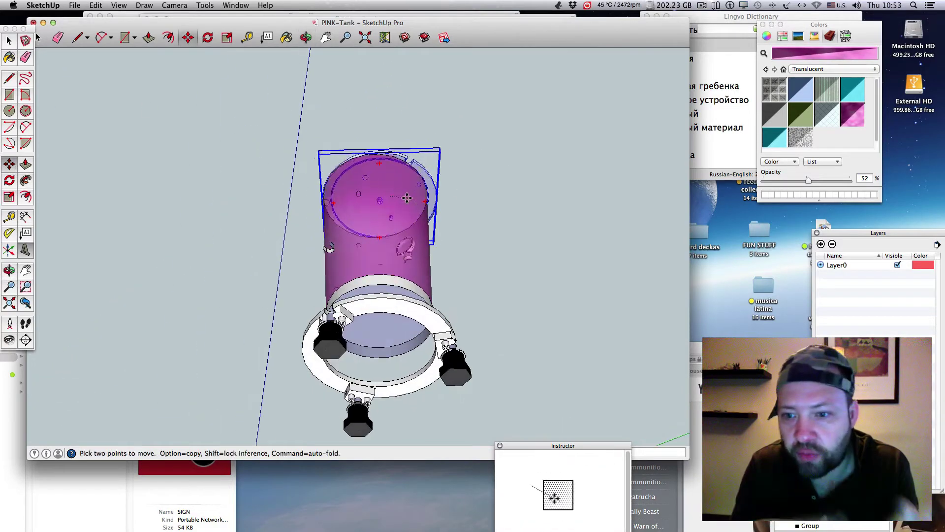
pyautogui.moveTo(420, 135); pyautogui.dragTo(494, 334, button='middle')
pyautogui.moveTo(392, 239); pyautogui.dragTo(439, 169, button='middle')
pyautogui.moveTo(445, 165); pyautogui.dragTo(68, 73)
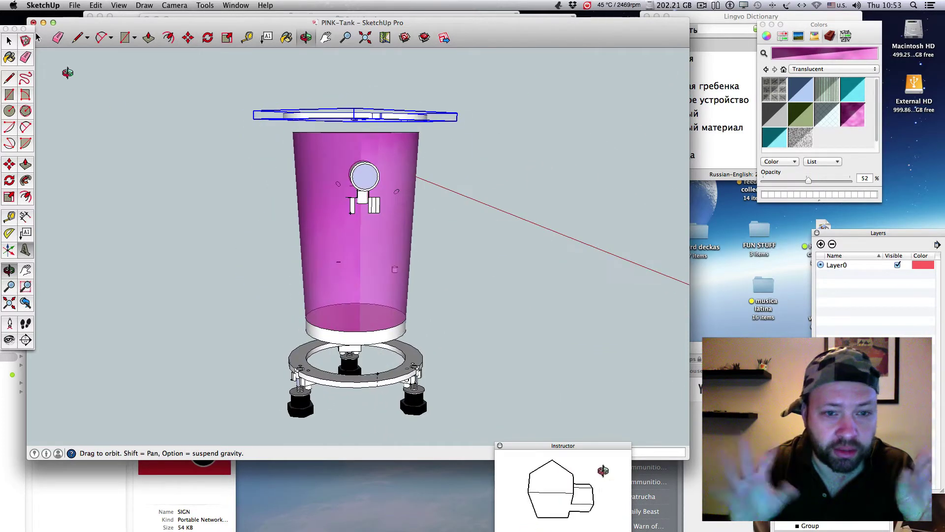
# Step: Seat the lid on the tank's rim and raise the legged base ring against the tank's bottom
pyautogui.moveTo(584, 126); pyautogui.dragTo(246, 156, button='middle')
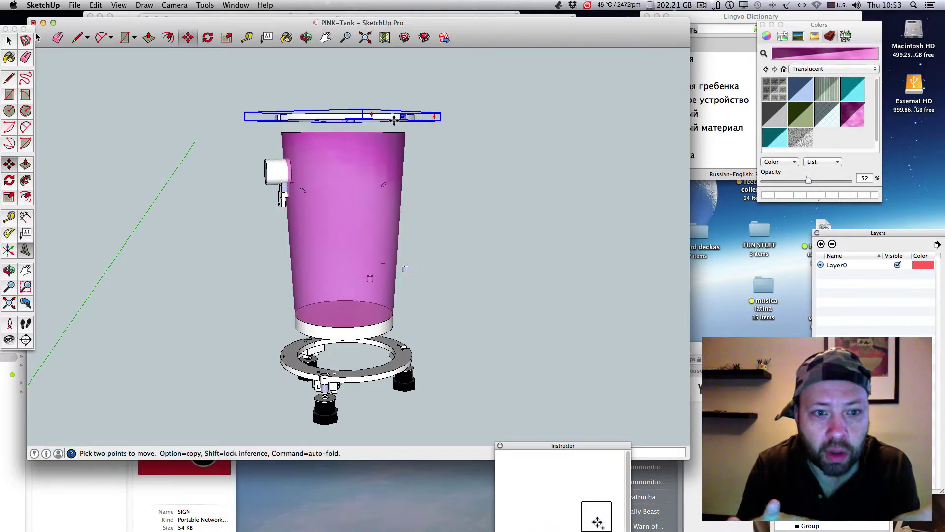
pyautogui.click(306, 37)
pyautogui.moveTo(295, 123); pyautogui.dragTo(608, 218)
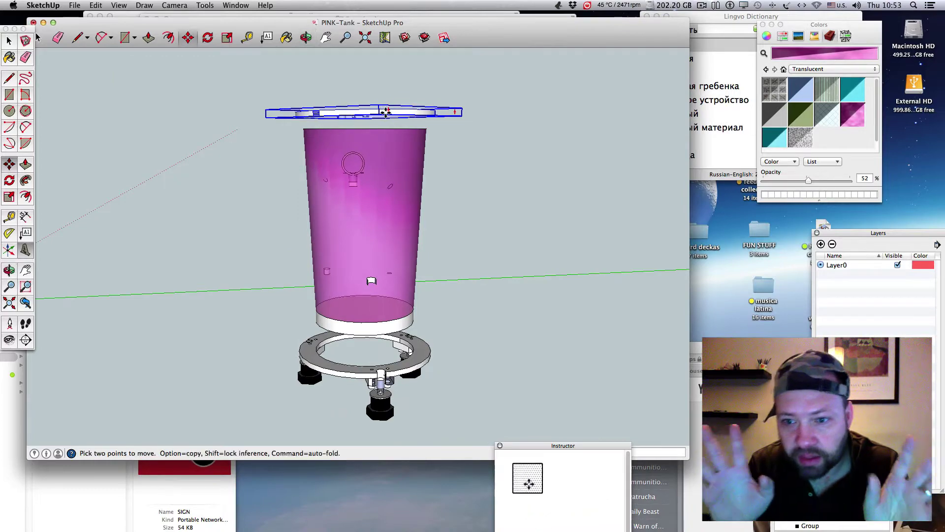
pyautogui.moveTo(412, 80); pyautogui.dragTo(550, 144)
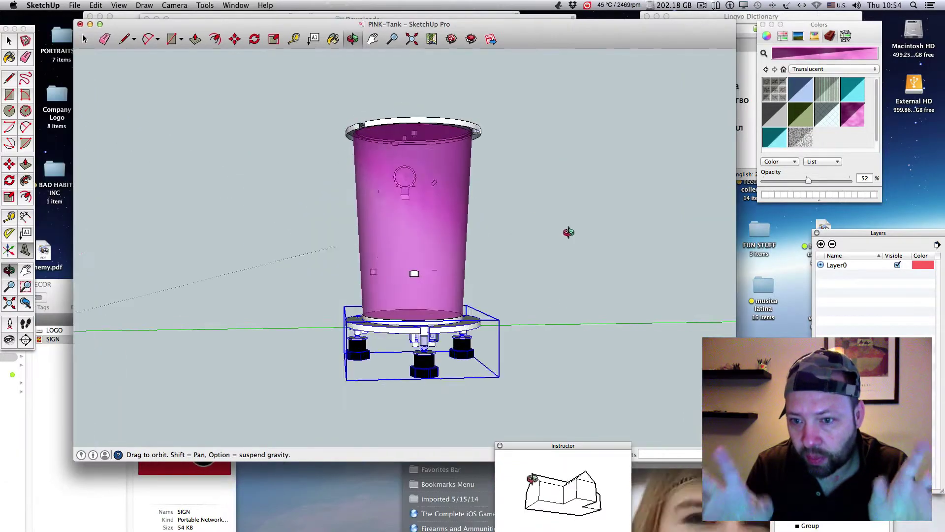
pyautogui.moveTo(566, 232)
pyautogui.mouseDown()
pyautogui.moveTo(546, 332)
pyautogui.moveTo(327, 262)
pyautogui.moveTo(483, 202)
pyautogui.moveTo(512, 219)
pyautogui.moveTo(379, 152)
pyautogui.mouseUp()
pyautogui.scroll(3, 546, 331)
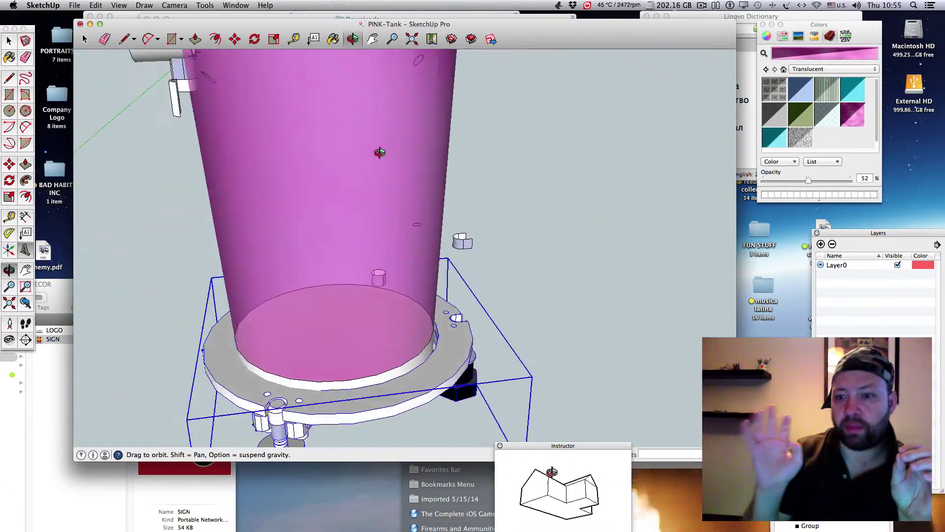
pyautogui.scroll(-5, 379, 152)
# Step: Open 9514.skp from the stuff folder and examine the flexible hose from another angle
pyautogui.click(702, 6)
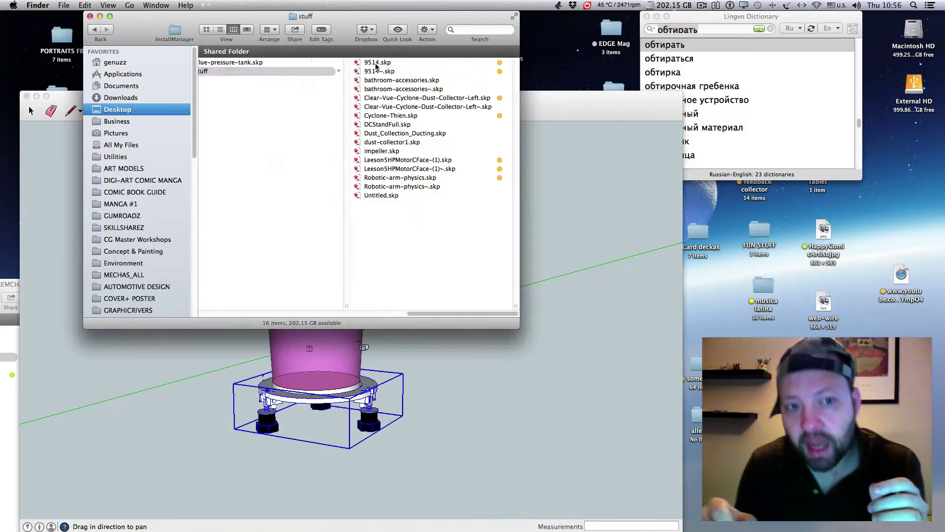
pyautogui.doubleClick(376, 63)
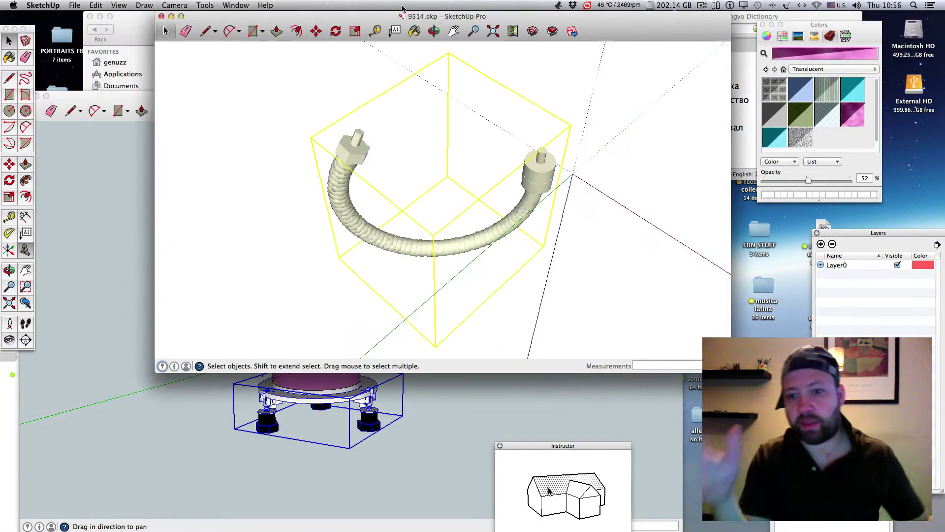
pyautogui.moveTo(345, 246)
pyautogui.mouseDown(button='middle')
pyautogui.moveTo(266, 300)
pyautogui.moveTo(305, 315)
pyautogui.mouseUp(button='middle')
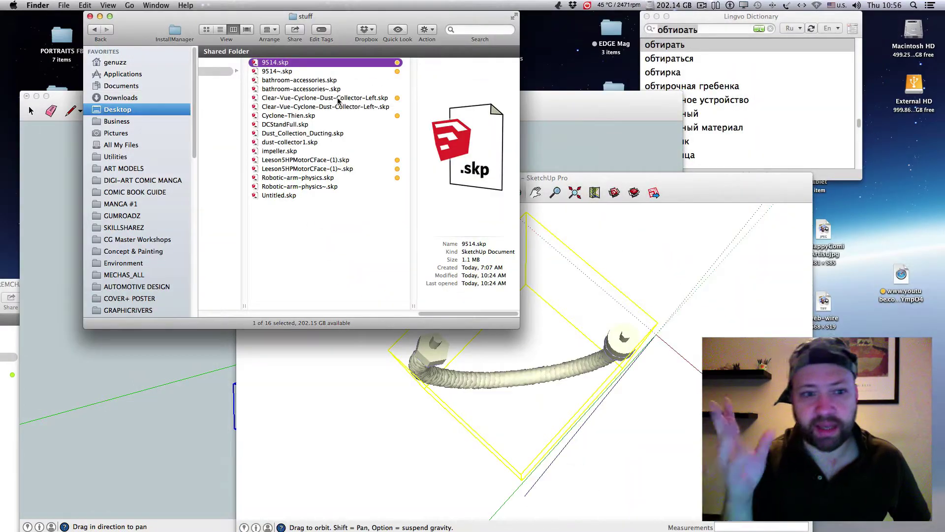
# Step: Open Clear-Vue-Cyclone-Dust-Collector-Left.skp, examine the whole dust collector from above, and close its window
pyautogui.doubleClick(338, 98)
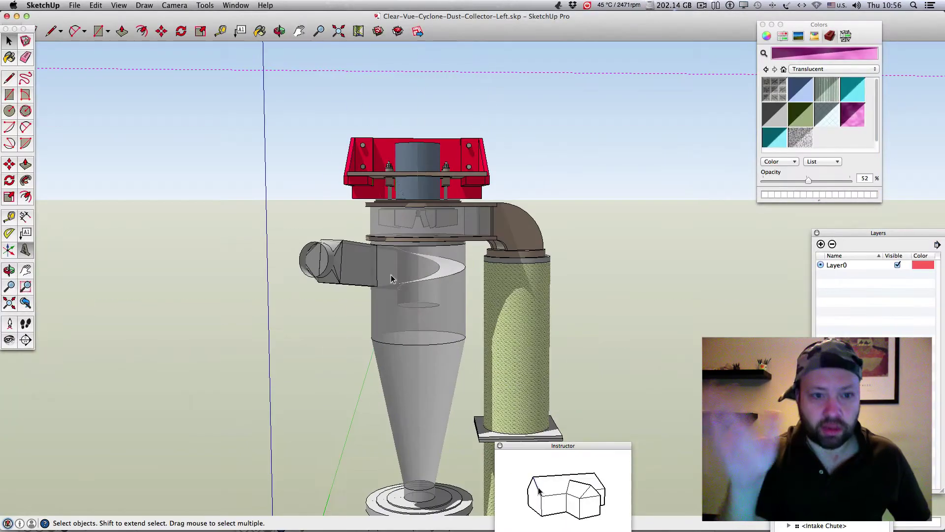
pyautogui.click(280, 33)
pyautogui.moveTo(601, 246)
pyautogui.mouseDown()
pyautogui.moveTo(578, 359)
pyautogui.moveTo(606, 231)
pyautogui.moveTo(621, 315)
pyautogui.mouseUp()
pyautogui.scroll(-3, 577, 358)
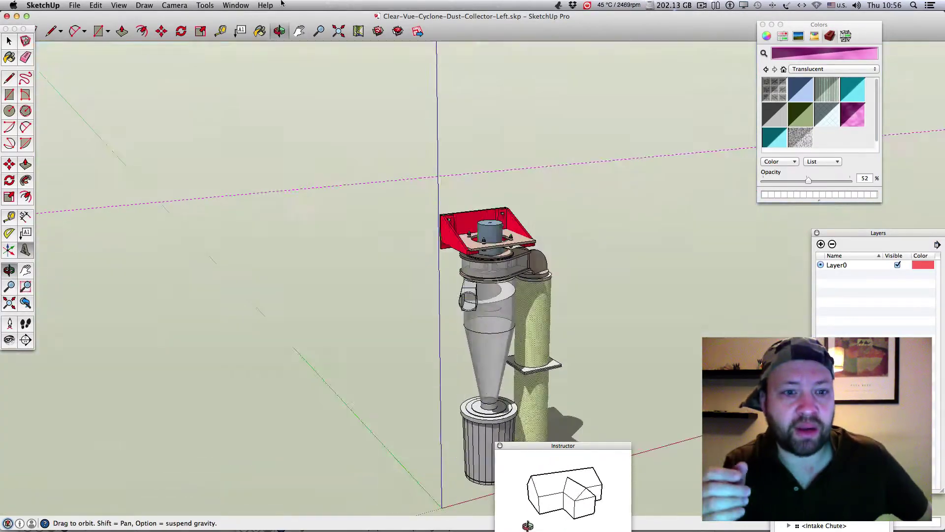
pyautogui.moveTo(284, 16); pyautogui.dragTo(443, 67)
pyautogui.click(166, 68)
# Step: Open Cyclone-Thien.skp, look over the model, and close it again
pyautogui.doubleClick(271, 116)
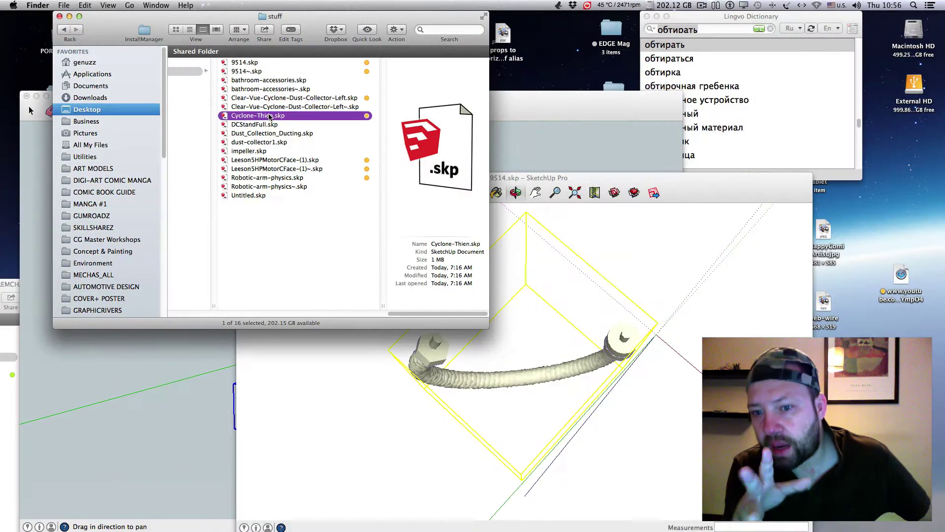
pyautogui.click(555, 94)
pyautogui.moveTo(435, 20); pyautogui.dragTo(534, 46)
pyautogui.click(107, 44)
pyautogui.click(381, 141)
# Step: Review DCStandFull.skp, Dust_Collection_Ducting.skp and impeller.skp one after another, accepting the version notice for the impeller file
pyautogui.doubleClick(261, 125)
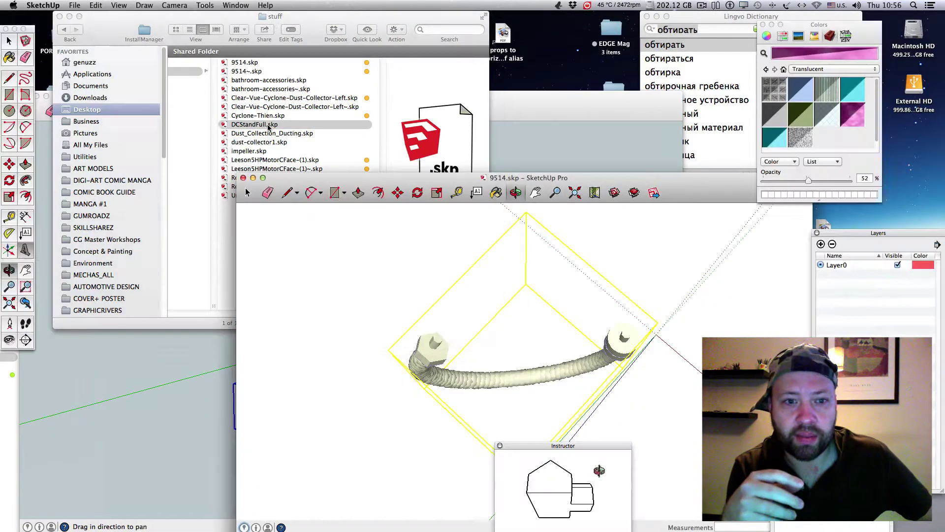
pyautogui.click(7, 18)
pyautogui.click(272, 133)
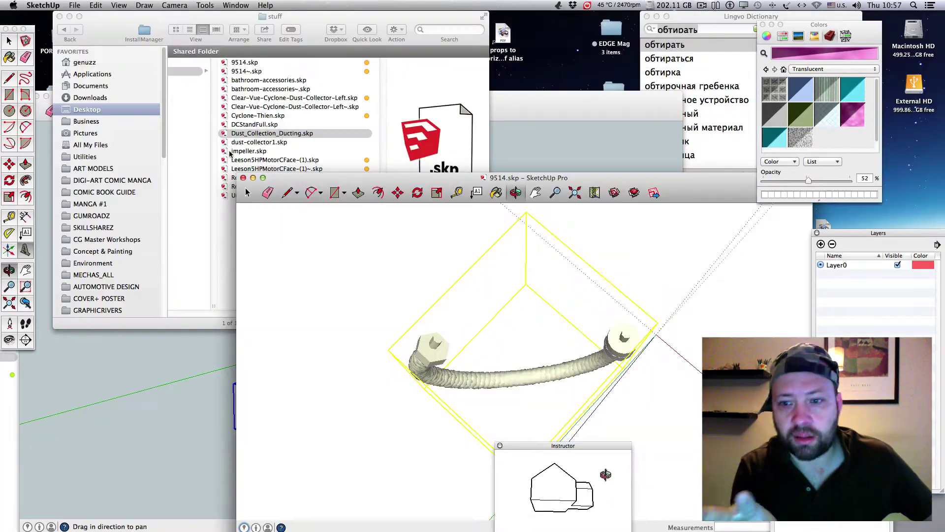
pyautogui.doubleClick(248, 151)
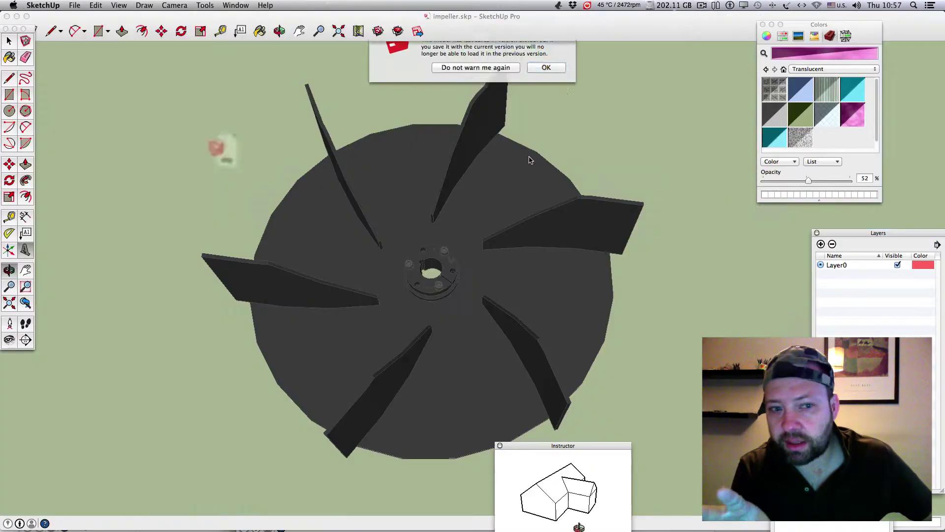
pyautogui.press('Return')
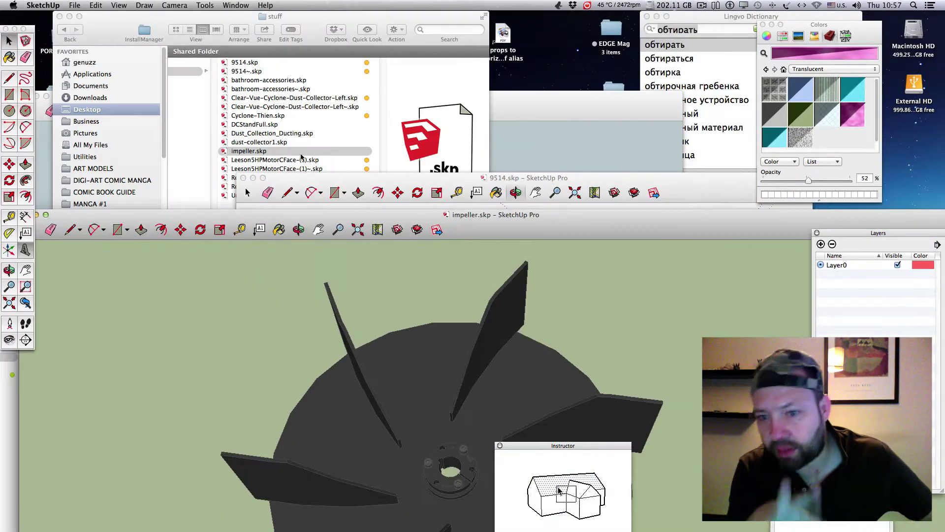
# Step: Open Robotic-arm-physics~.skp from the stuff folder and examine the robotic arm from another angle
pyautogui.rightClick(305, 154)
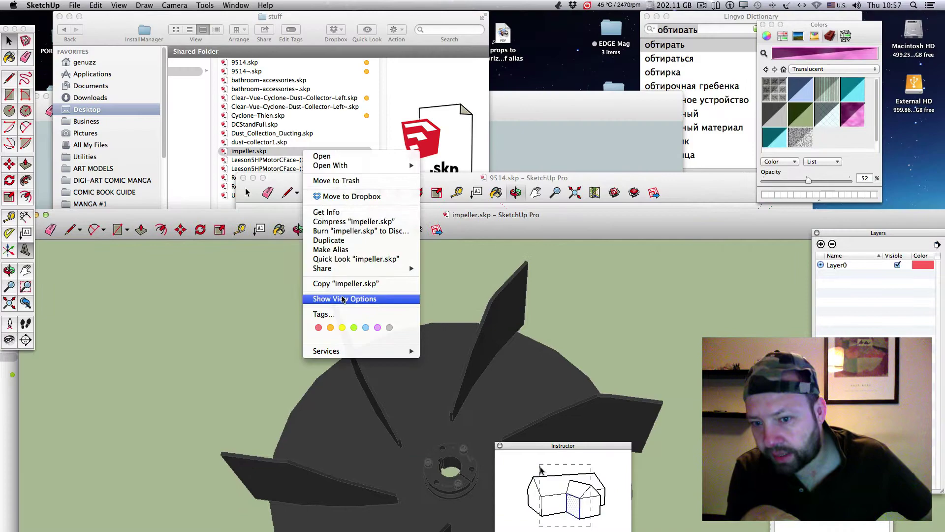
pyautogui.click(343, 257)
pyautogui.doubleClick(308, 187)
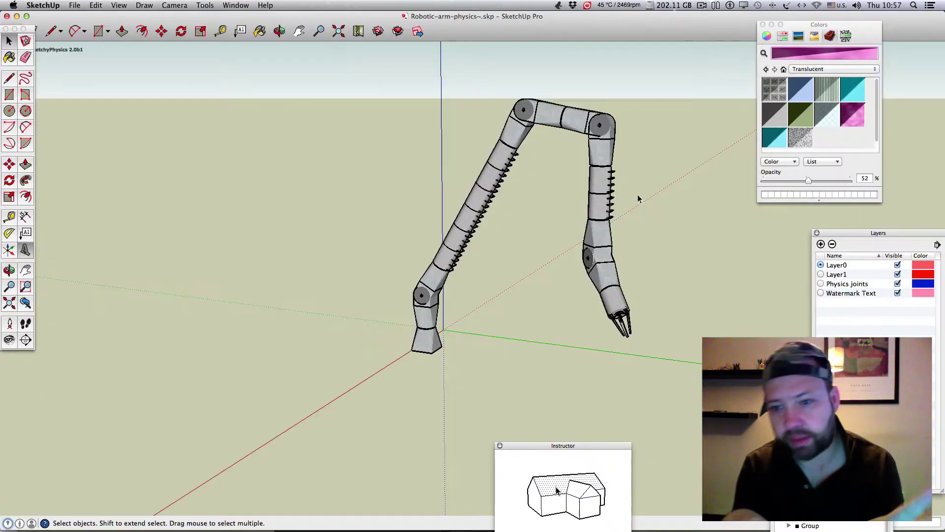
pyautogui.moveTo(480, 151); pyautogui.dragTo(702, 4)
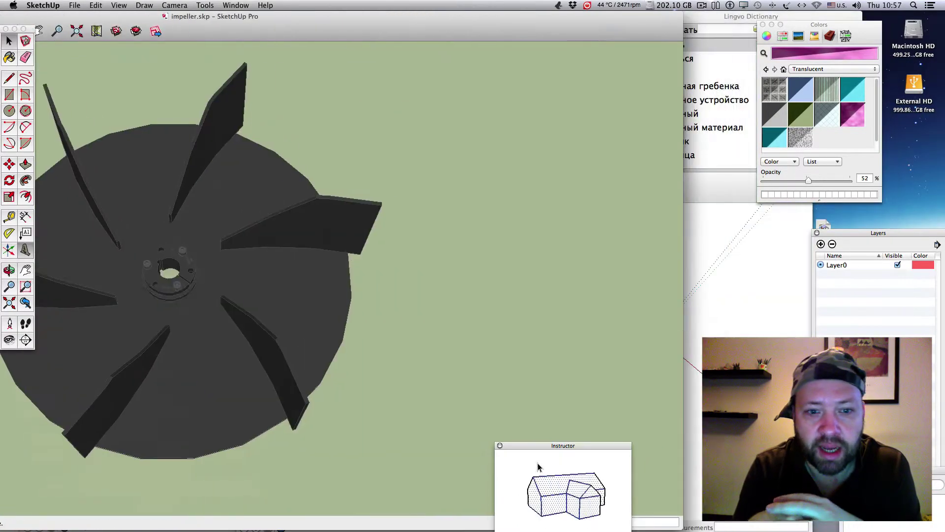
# Step: Shrink the impeller window and arrange it with the robotic arm and PINK-Tank windows so that all three models show
pyautogui.moveTo(683, 529); pyautogui.dragTo(222, 275)
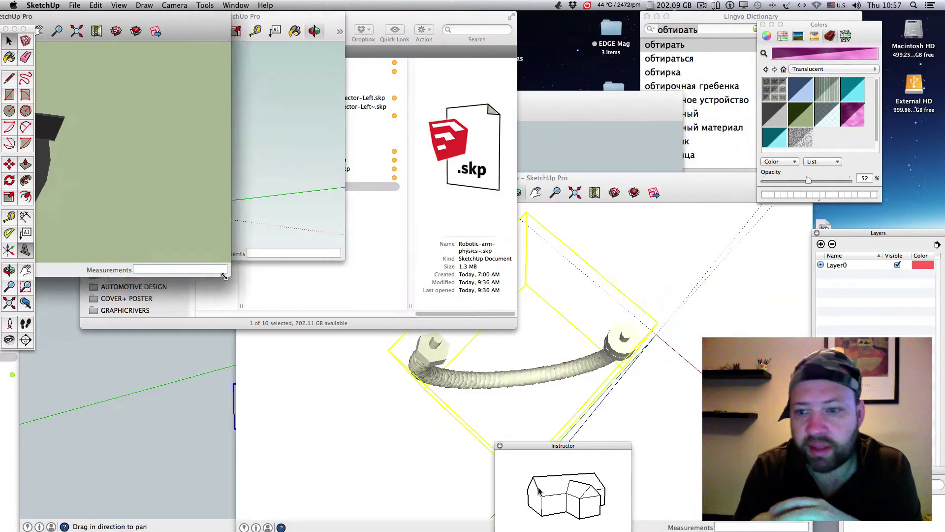
pyautogui.moveTo(187, 19); pyautogui.dragTo(770, 18)
pyautogui.moveTo(687, 191); pyautogui.dragTo(603, 46)
pyautogui.moveTo(728, 384); pyautogui.dragTo(435, 258)
pyautogui.moveTo(355, 32); pyautogui.dragTo(745, 79)
pyautogui.click(605, 377)
pyautogui.moveTo(497, 96); pyautogui.dragTo(564, 148)
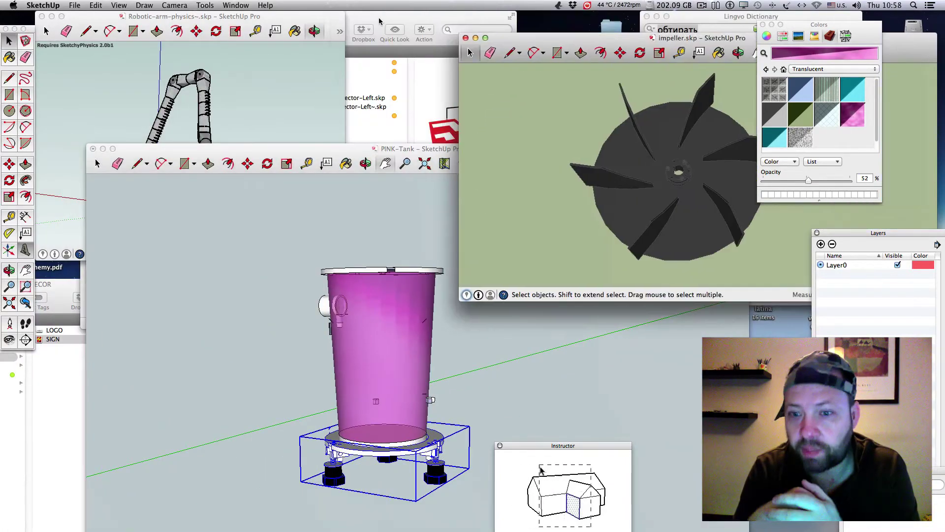
# Step: Open Untitled.skp, accept the version notice, and look over the monitor mounting arm
pyautogui.press('super+o')
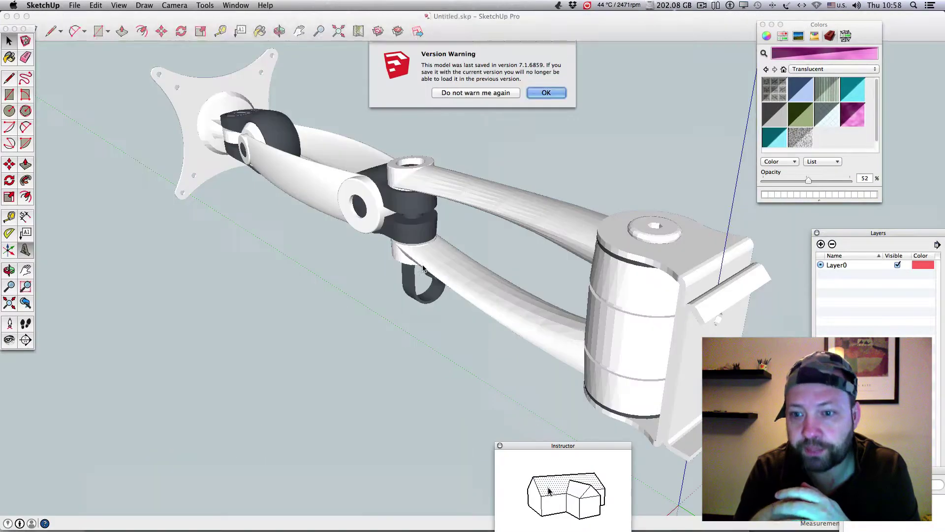
pyautogui.press('Return')
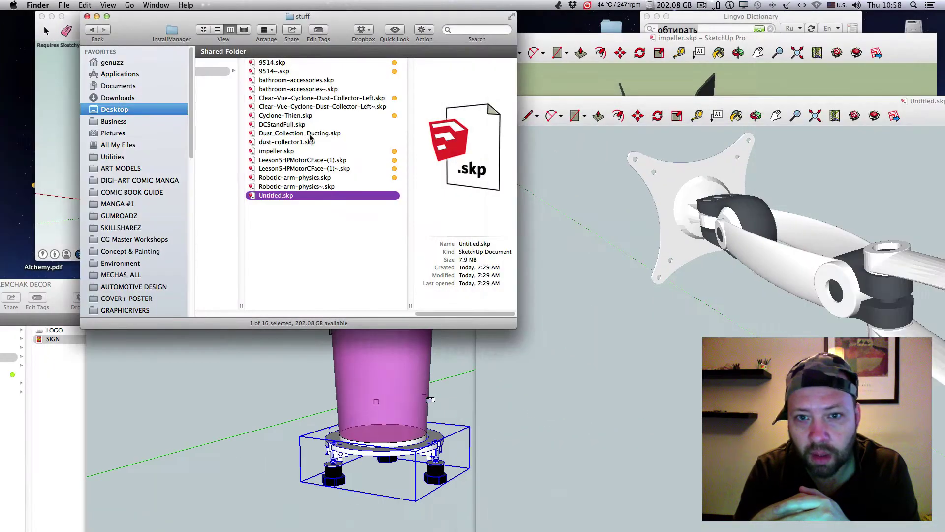
pyautogui.click(312, 134)
# Step: Open bathroom-accessories.skp, examine the oval mirror from the front, and shift its window off the screen edge
pyautogui.click(702, 6)
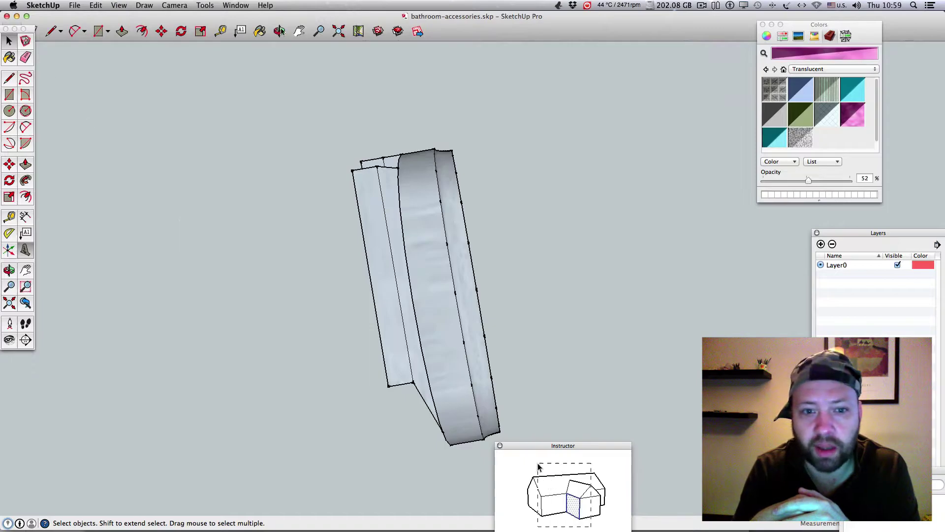
pyautogui.moveTo(443, 295)
pyautogui.mouseDown()
pyautogui.moveTo(554, 458)
pyautogui.moveTo(426, 179)
pyautogui.moveTo(491, 188)
pyautogui.moveTo(485, 312)
pyautogui.moveTo(394, 290)
pyautogui.mouseUp()
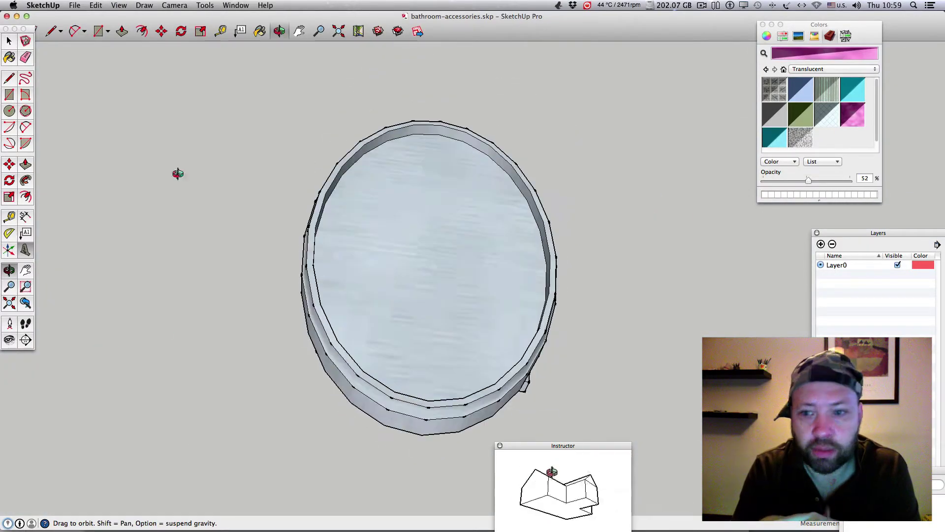
pyautogui.click(6, 29)
pyautogui.moveTo(88, 18); pyautogui.dragTo(113, 17)
# Step: Show the Components, Styles and Scenes palettes
pyautogui.click(234, 6)
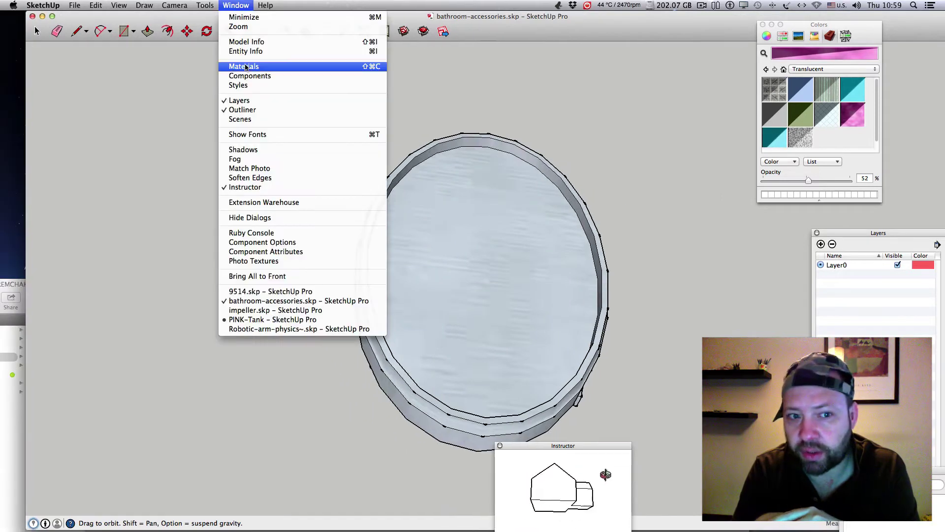
pyautogui.click(320, 87)
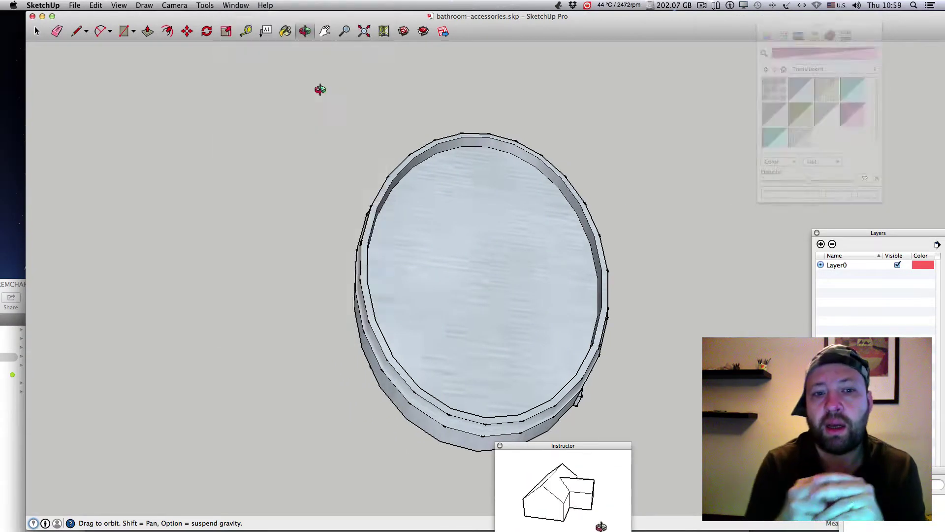
pyautogui.click(234, 6)
pyautogui.click(243, 121)
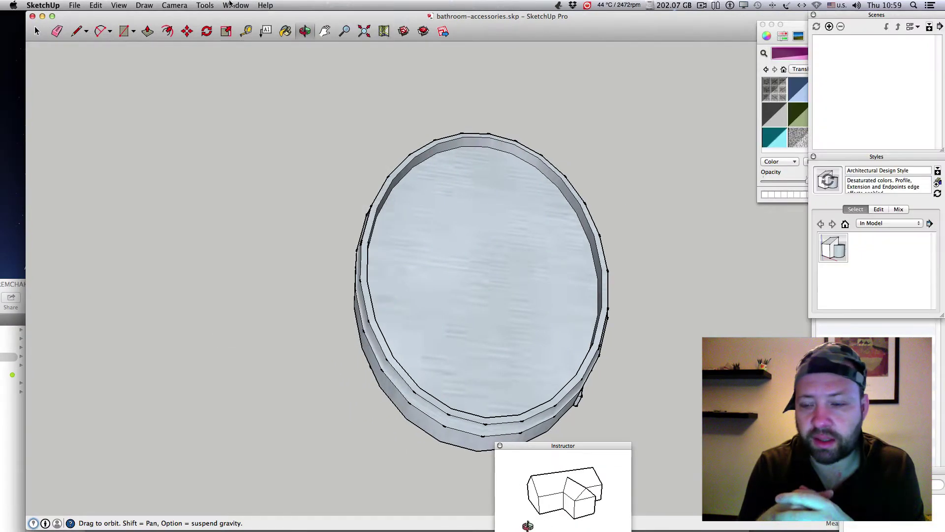
pyautogui.click(231, 5)
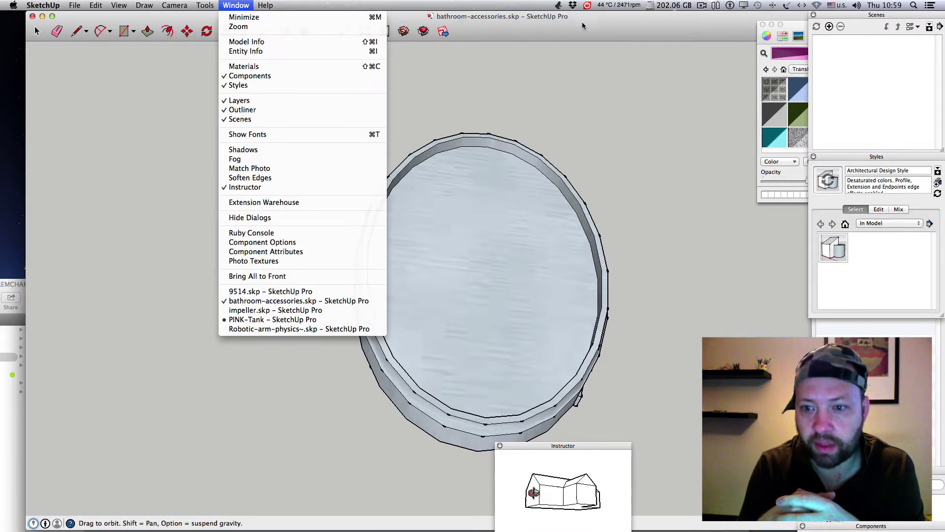
pyautogui.click(715, 5)
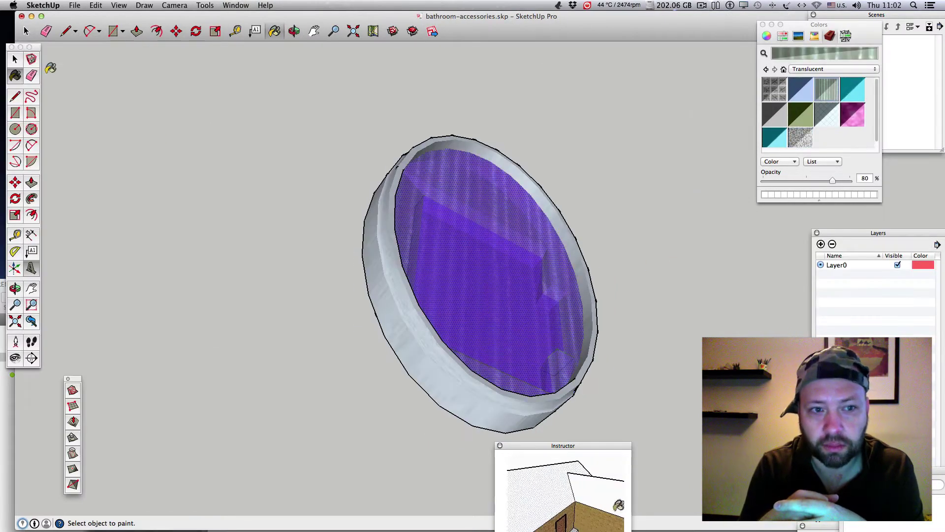
# Step: Turn the mirror to a frontal view, shrink the bathroom-accessories window, and move the stuff folder window out of the way
pyautogui.moveTo(607, 163); pyautogui.dragTo(327, 137)
pyautogui.moveTo(698, 33); pyautogui.dragTo(405, 34)
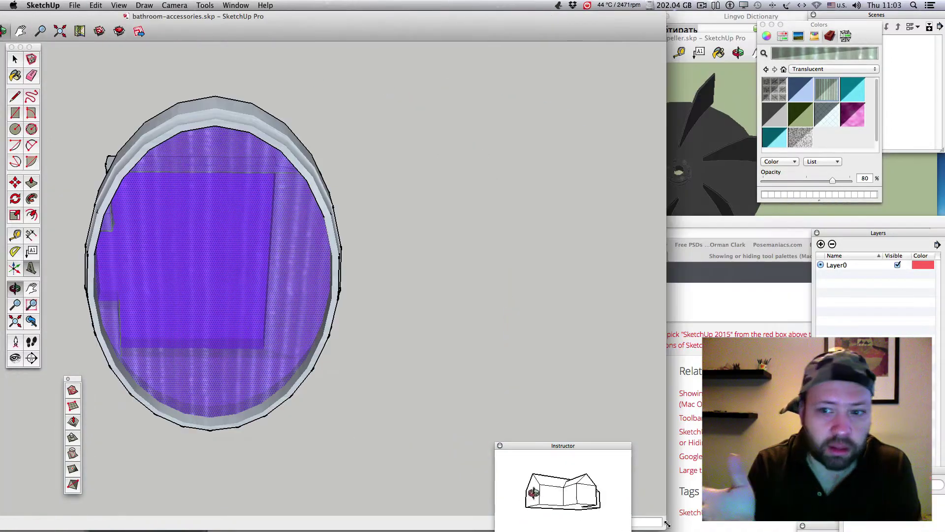
pyautogui.moveTo(668, 525); pyautogui.dragTo(253, 234)
pyautogui.moveTo(221, 25); pyautogui.dragTo(684, 145)
pyautogui.moveTo(150, 17); pyautogui.dragTo(677, 440)
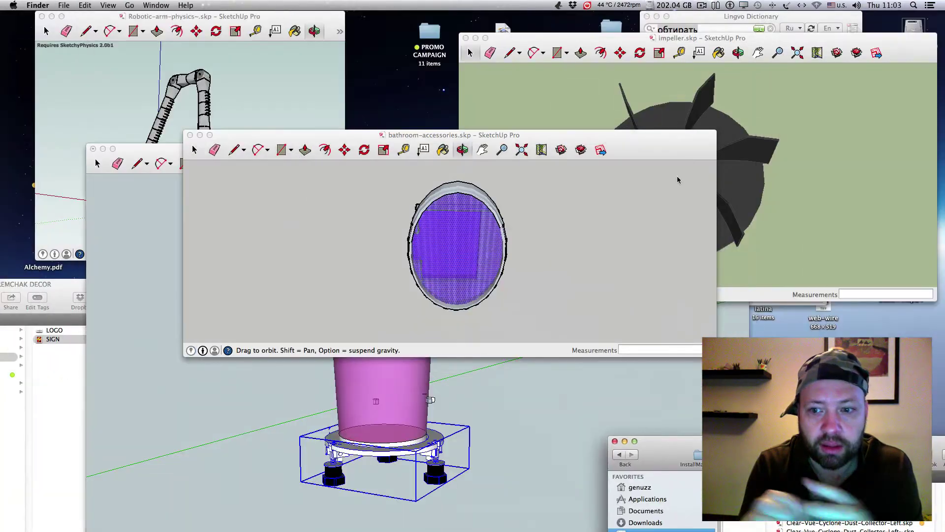
# Step: Place the reduced bathroom-accessories window between the robotic arm and impeller windows
pyautogui.moveTo(678, 135); pyautogui.dragTo(668, 15)
pyautogui.moveTo(707, 237); pyautogui.dragTo(491, 271)
pyautogui.moveTo(337, 16); pyautogui.dragTo(515, 24)
pyautogui.moveTo(236, 16); pyautogui.dragTo(258, 17)
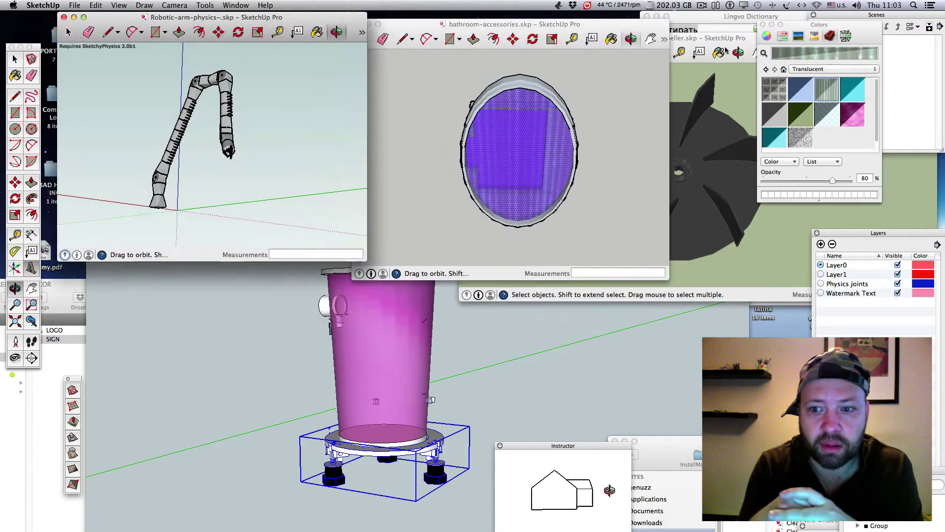
pyautogui.moveTo(730, 40); pyautogui.dragTo(884, 112)
# Step: Bring PINK-Tank to the front and import the SIGN image onto the tank's lower front, about 2 31/64 inches high
pyautogui.click(536, 315)
pyautogui.moveTo(524, 149); pyautogui.dragTo(526, 16)
pyautogui.moveTo(418, 256); pyautogui.dragTo(185, 64, button='middle')
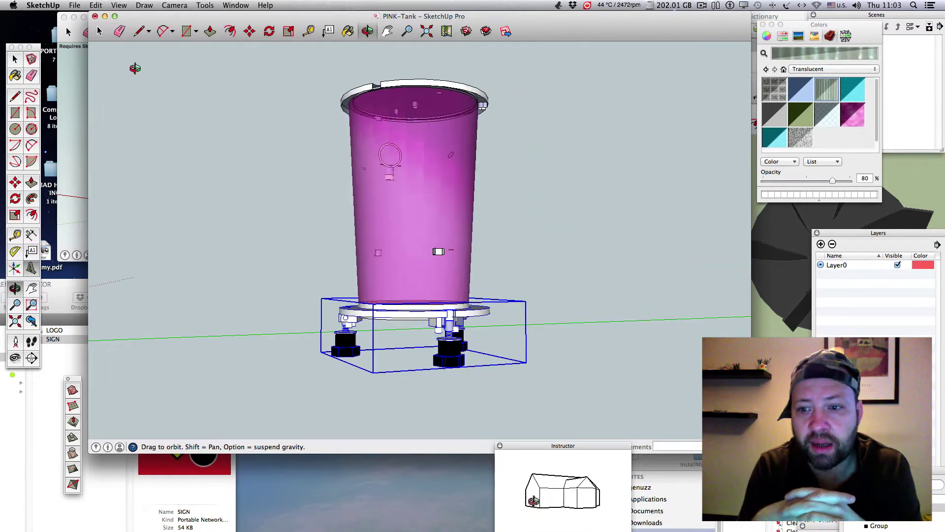
pyautogui.click(74, 5)
pyautogui.click(88, 166)
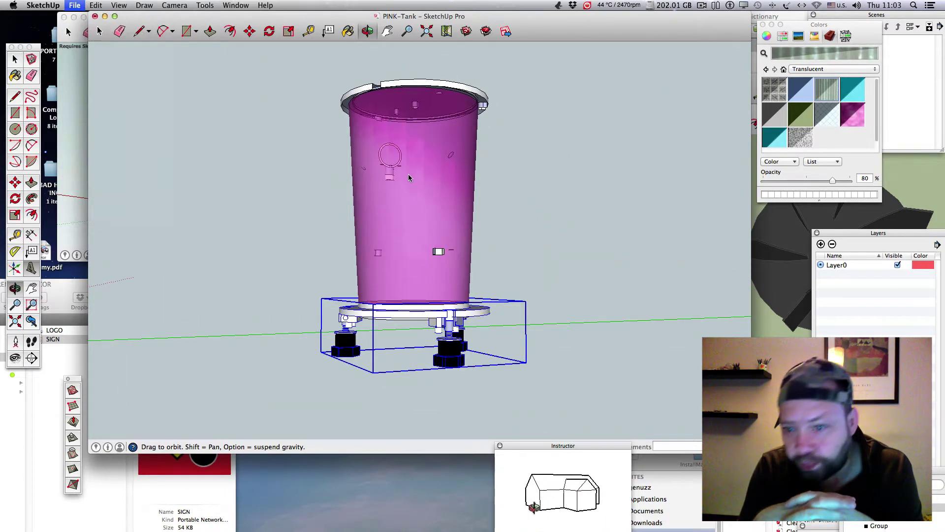
pyautogui.click(576, 88)
pyautogui.click(639, 342)
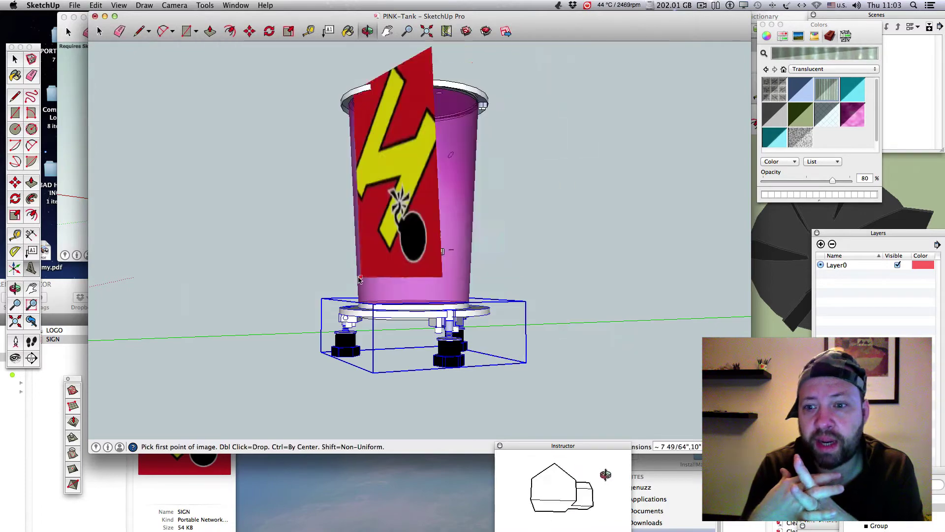
pyautogui.click(450, 271)
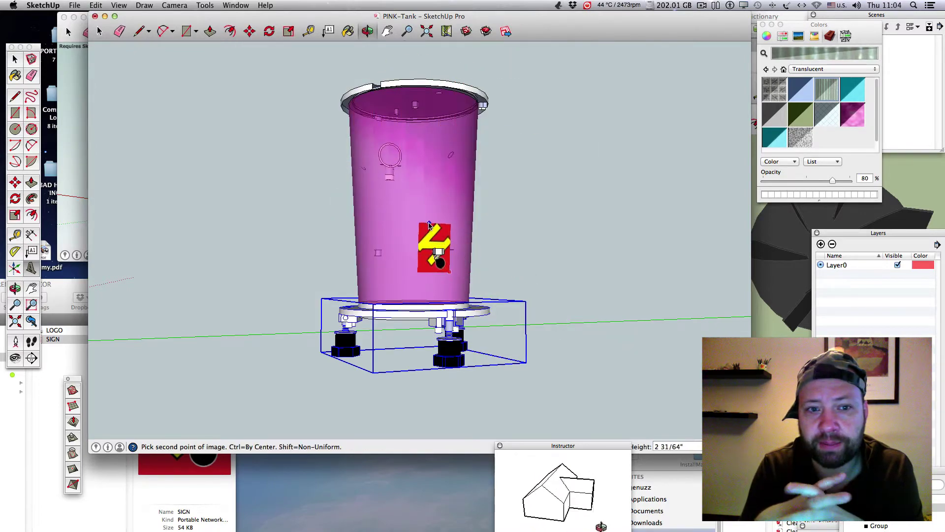
pyautogui.click(429, 225)
# Step: Examine from above how the flat SIGN image meets the tank's curved wall, trying a Pie arc there
pyautogui.scroll(10, 429, 225)
pyautogui.click(701, 5)
pyautogui.click(660, 278)
pyautogui.moveTo(659, 278); pyautogui.dragTo(651, 191, button='middle')
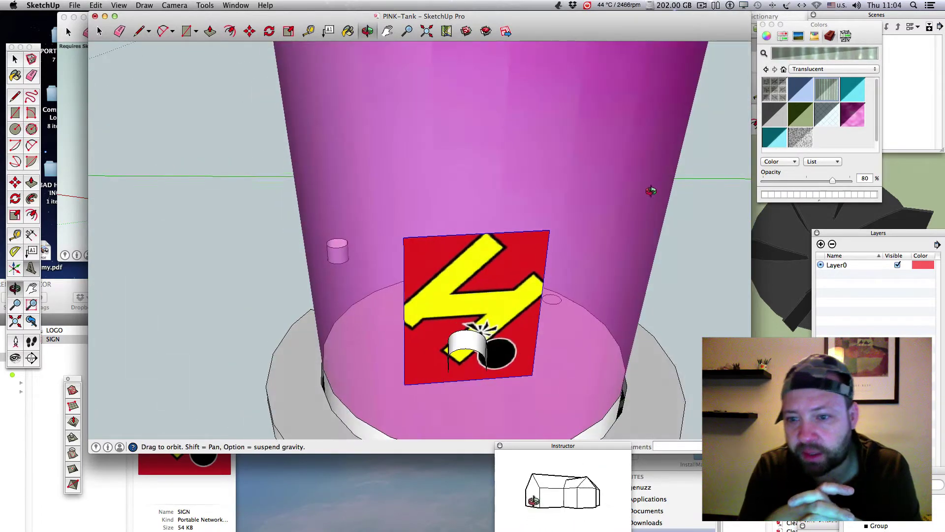
pyautogui.moveTo(651, 191); pyautogui.dragTo(641, 302)
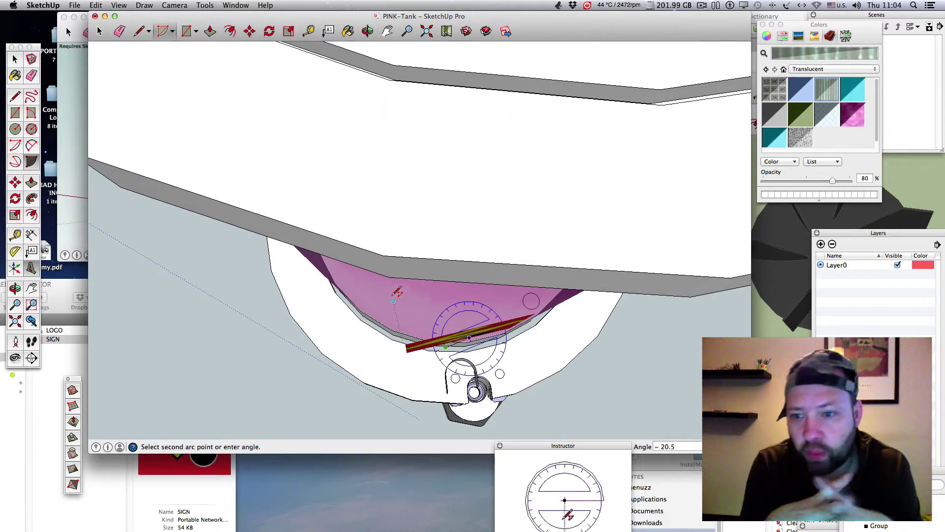
pyautogui.scroll(5, 536, 324)
pyautogui.scroll(-8, 537, 324)
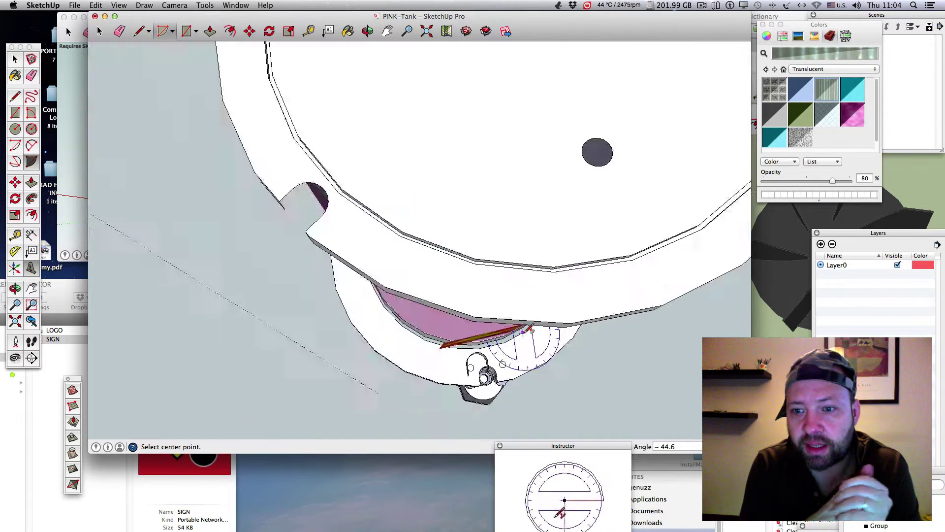
pyautogui.scroll(3, 534, 340)
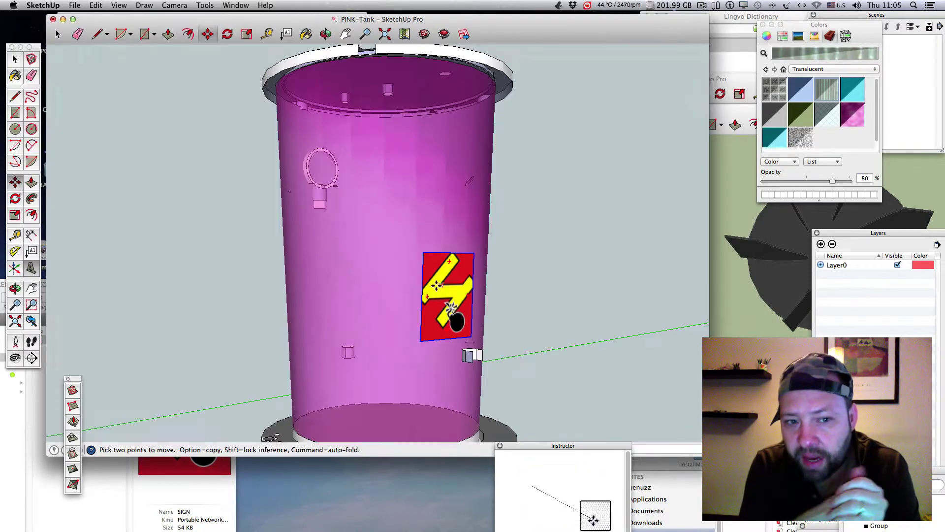
# Step: Move the SIGN image down to the bottom of the tank wall and check its fit from above
pyautogui.click(450, 374)
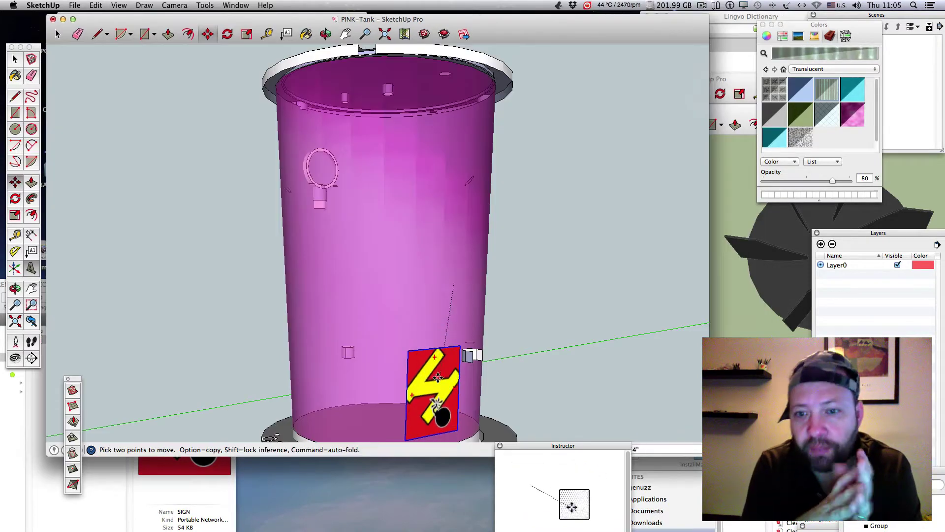
pyautogui.scroll(3, 496, 295)
pyautogui.scroll(-3, 496, 294)
pyautogui.moveTo(497, 273); pyautogui.dragTo(73, 73)
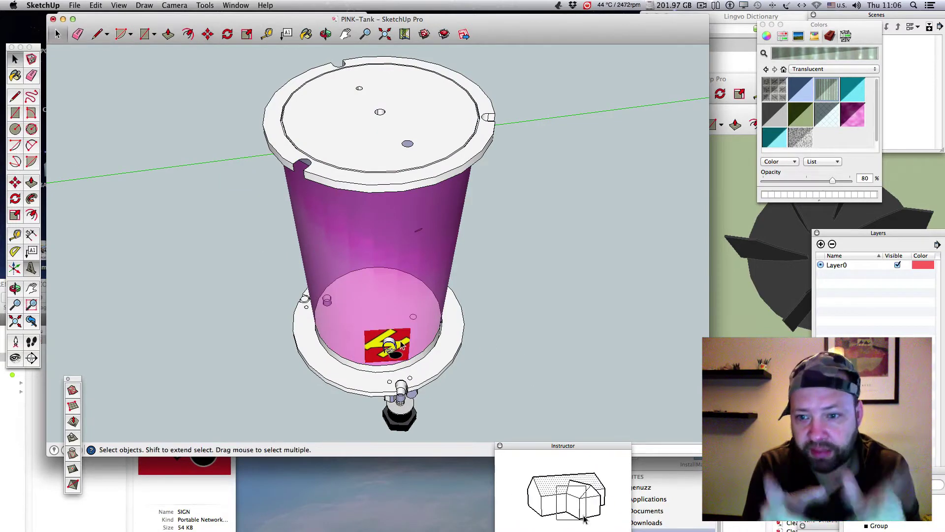
pyautogui.scroll(5, 404, 349)
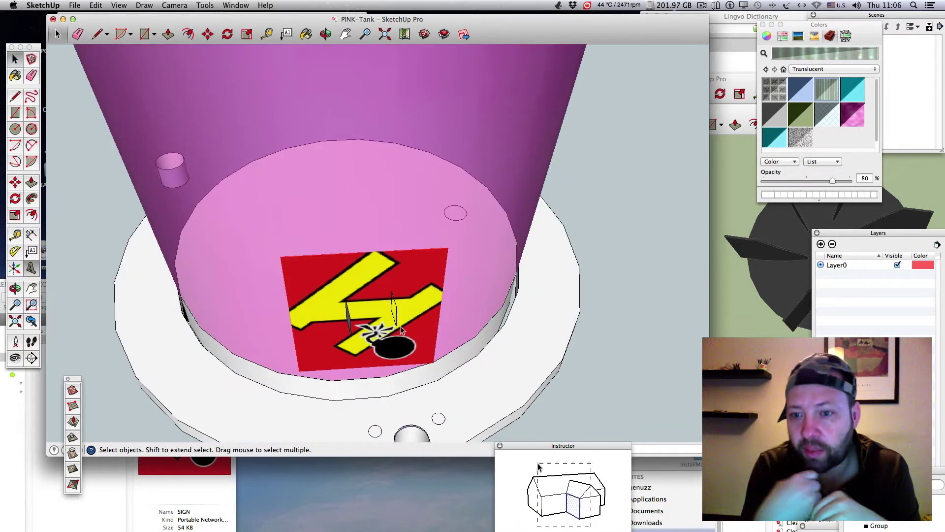
pyautogui.click(702, 5)
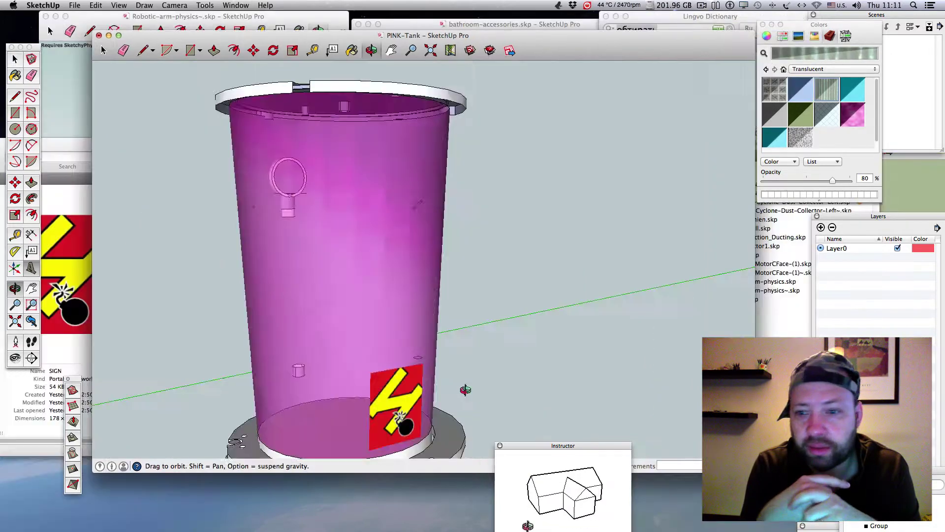
# Step: View the tank facing the SIGN image and bring the robotic arm model forward for comparison
pyautogui.moveTo(401, 234)
pyautogui.mouseDown()
pyautogui.moveTo(412, 326)
pyautogui.moveTo(513, 320)
pyautogui.mouseUp()
pyautogui.scroll(3, 513, 320)
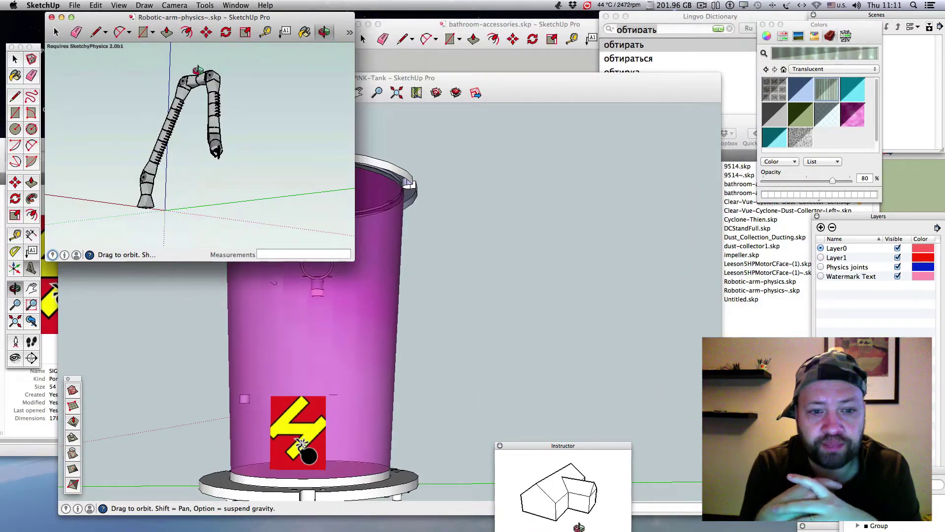
pyautogui.press('space')
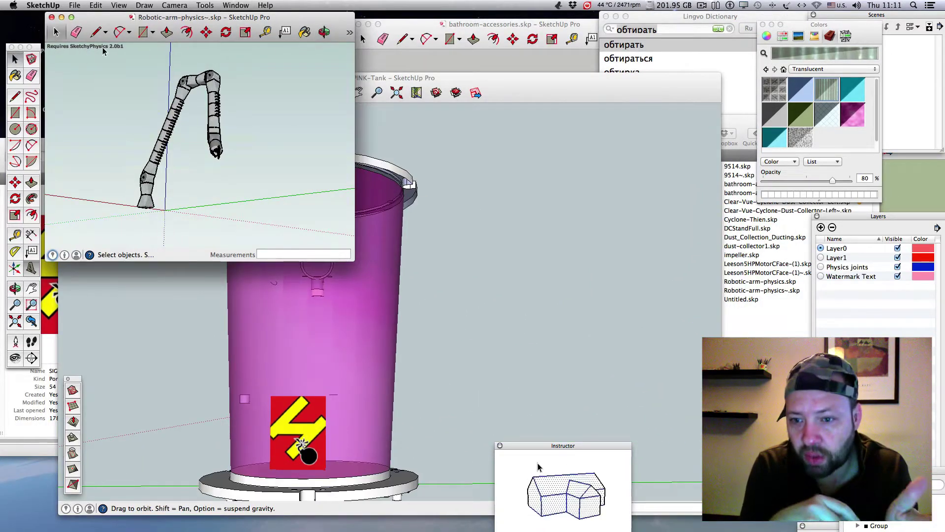
pyautogui.click(702, 5)
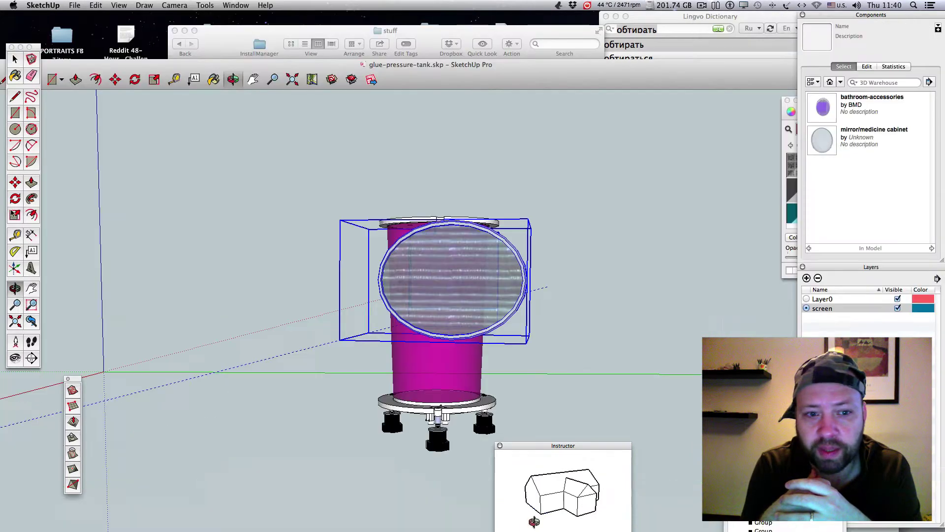
# Step: Scale the round screen narrower toward a true circle and rotate it from above to sit squarer against the tank
pyautogui.press('s')
pyautogui.moveTo(529, 342); pyautogui.dragTo(507, 341)
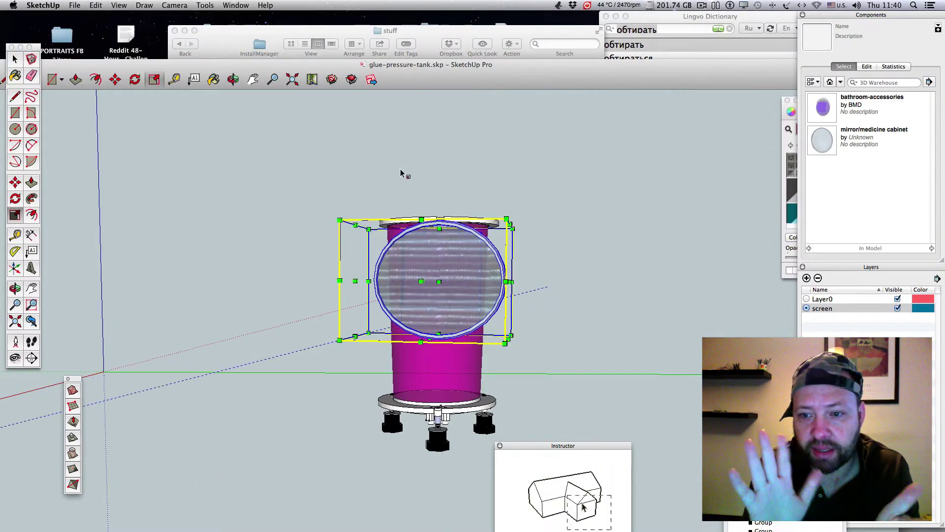
pyautogui.click(175, 5)
pyautogui.moveTo(202, 36)
pyautogui.click(295, 36)
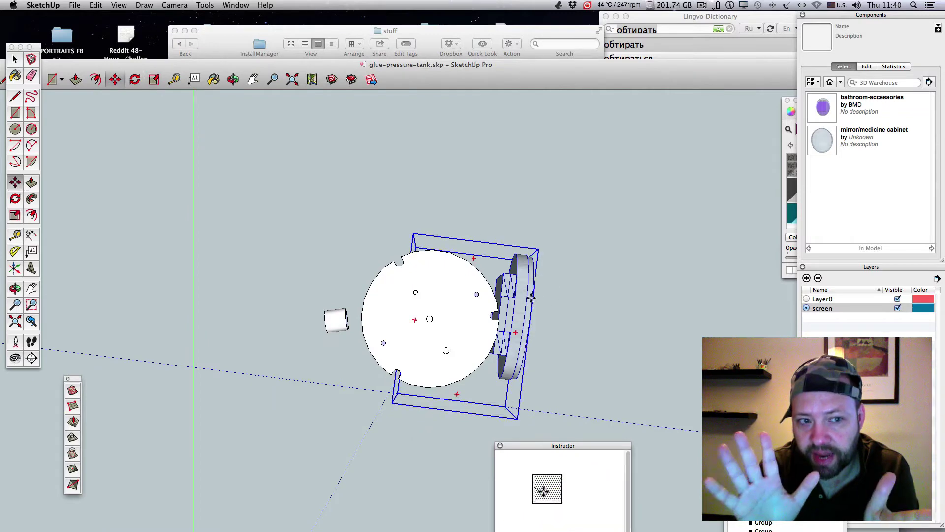
pyautogui.scroll(5, 544, 369)
pyautogui.scroll(-5, 544, 367)
pyautogui.scroll(3, 544, 367)
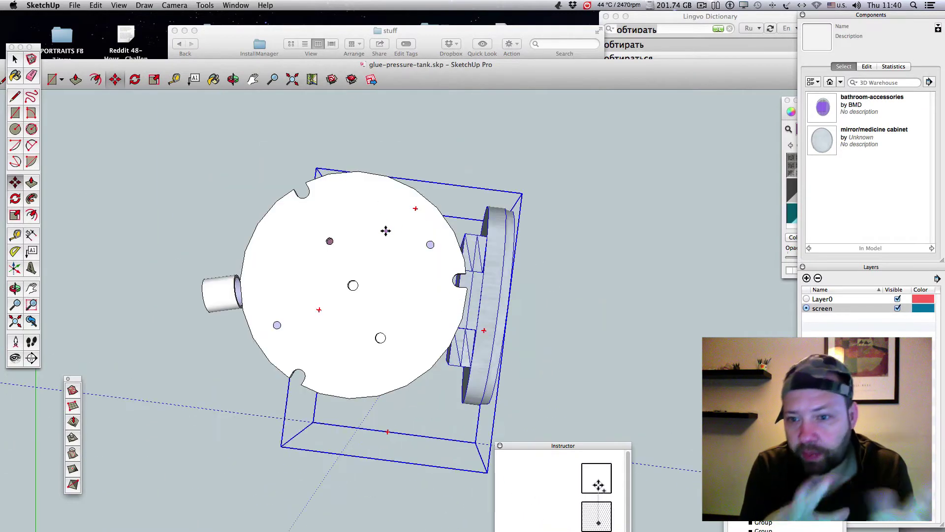
pyautogui.click(492, 323)
pyautogui.click(509, 138)
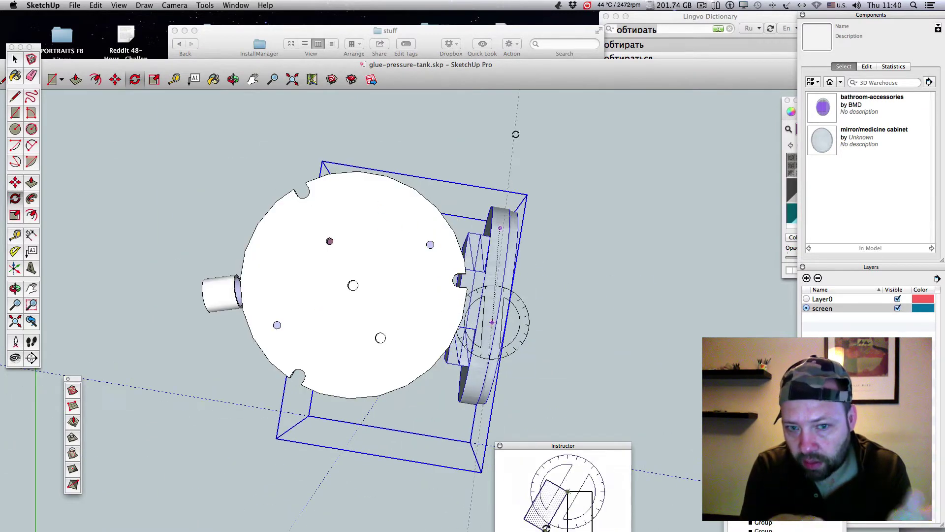
pyautogui.click(472, 141)
# Step: Move the round screen against the tank wall, adjusting its angle slightly, and check the fit from the front
pyautogui.click(15, 182)
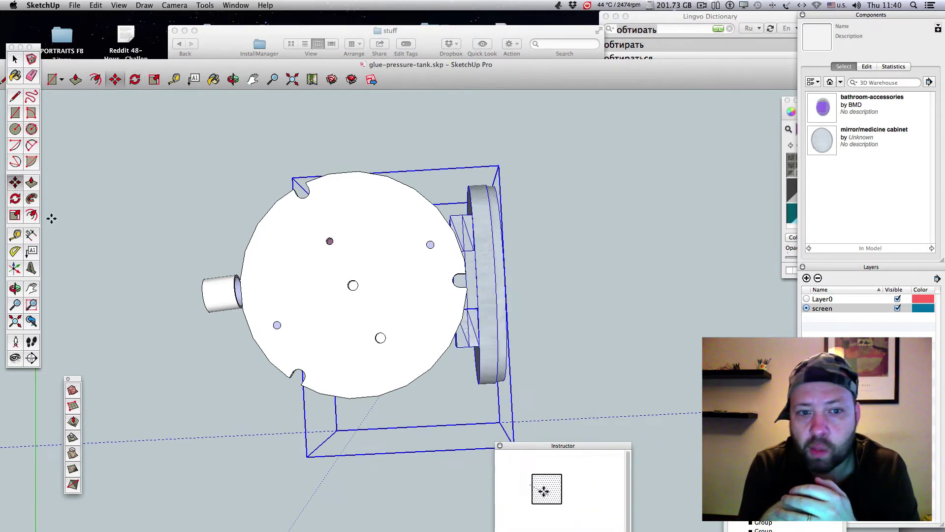
pyautogui.click(497, 344)
pyautogui.click(497, 250)
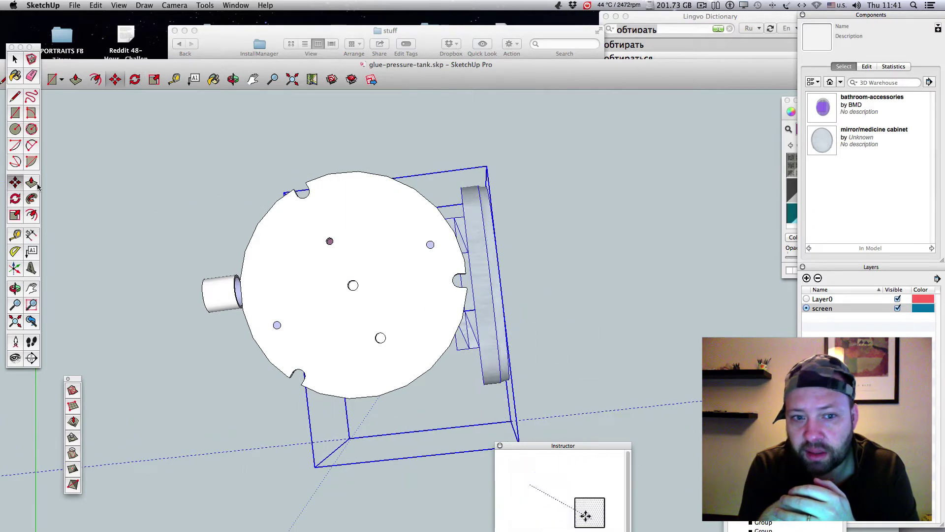
pyautogui.click(483, 269)
pyautogui.click(229, 82)
pyautogui.moveTo(433, 423); pyautogui.dragTo(359, 22)
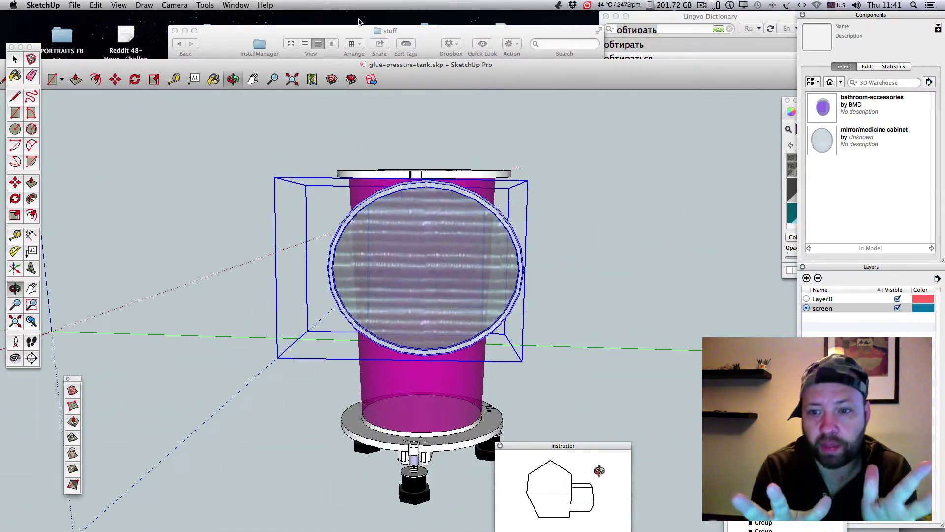
pyautogui.click(587, 5)
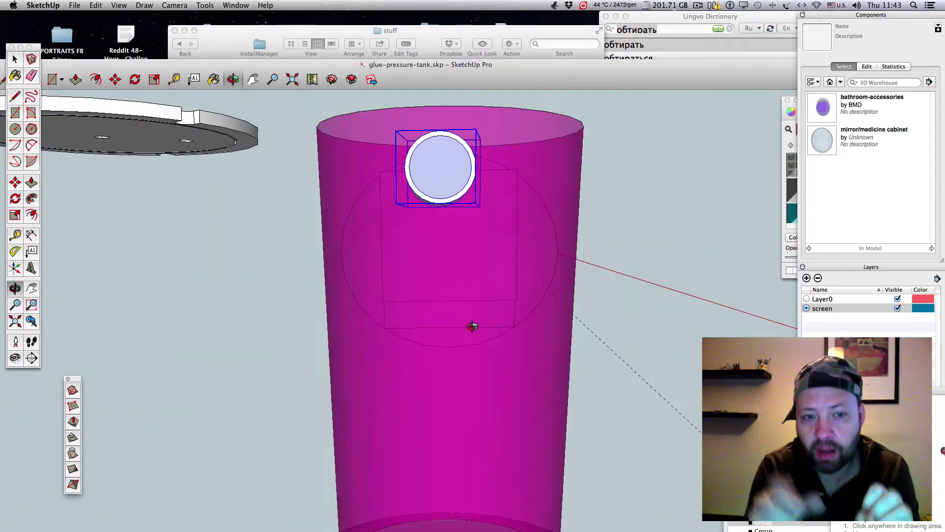
# Step: Move the short round pipe slightly down along the upper tank wall
pyautogui.click(15, 182)
pyautogui.click(460, 160)
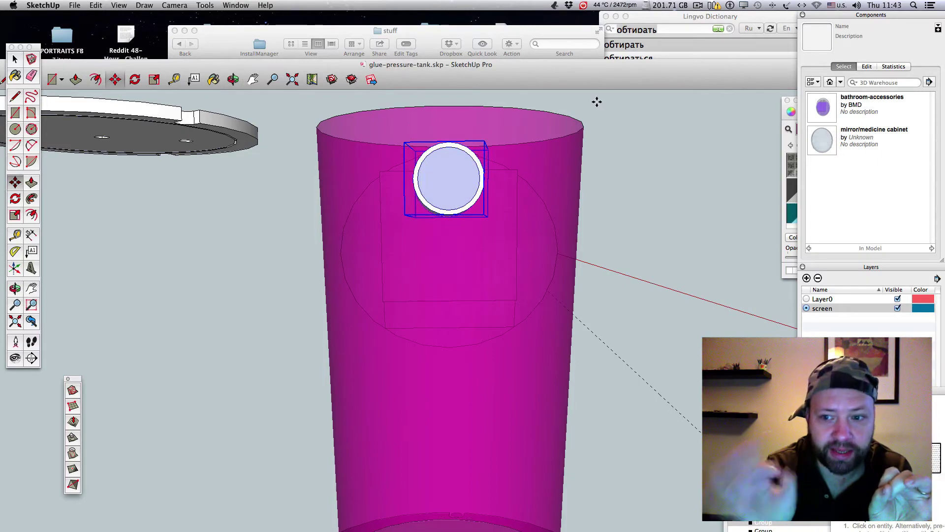
pyautogui.click(697, 5)
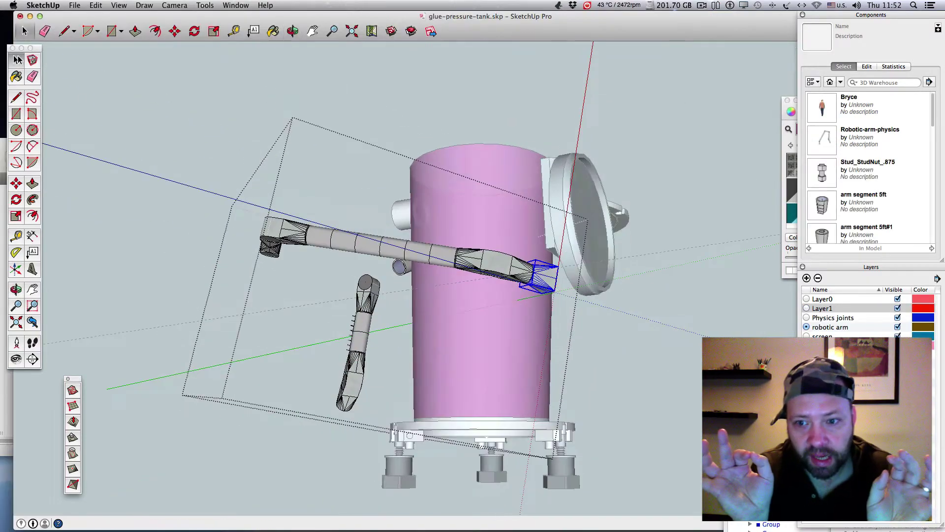
# Step: Rotate the upright arm segment beneath the short round pipe about its vertical axis
pyautogui.moveTo(356, 63); pyautogui.dragTo(567, 285, button='middle')
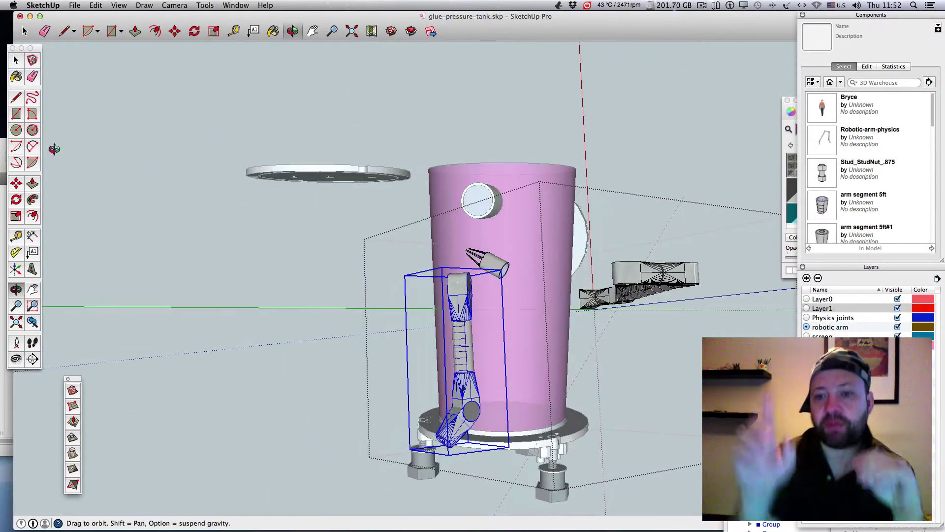
pyautogui.click(17, 200)
pyautogui.click(462, 434)
pyautogui.click(472, 334)
pyautogui.click(482, 334)
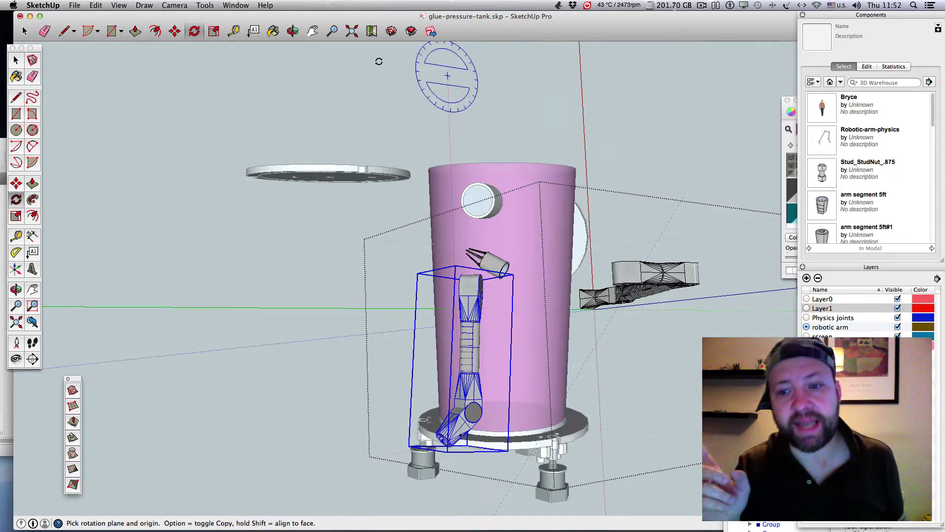
pyautogui.moveTo(447, 75); pyautogui.dragTo(453, 342, button='middle')
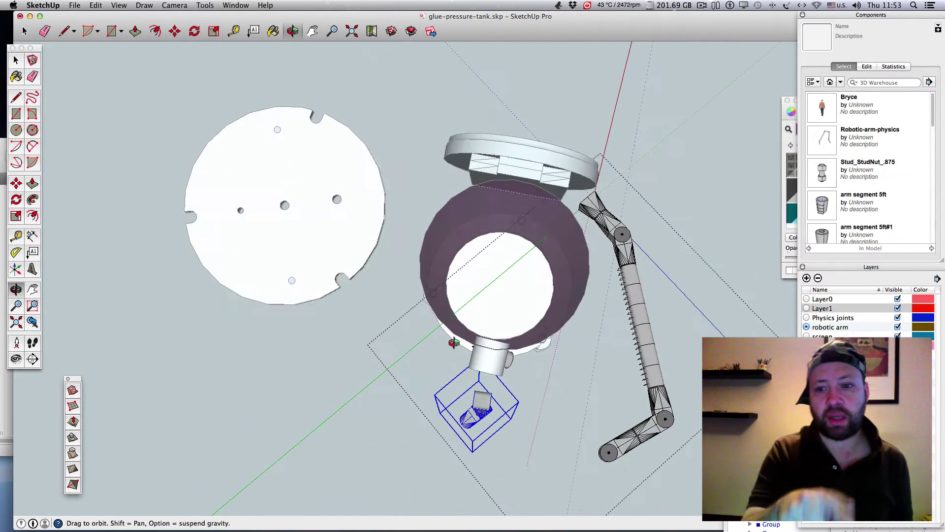
pyautogui.click(506, 400)
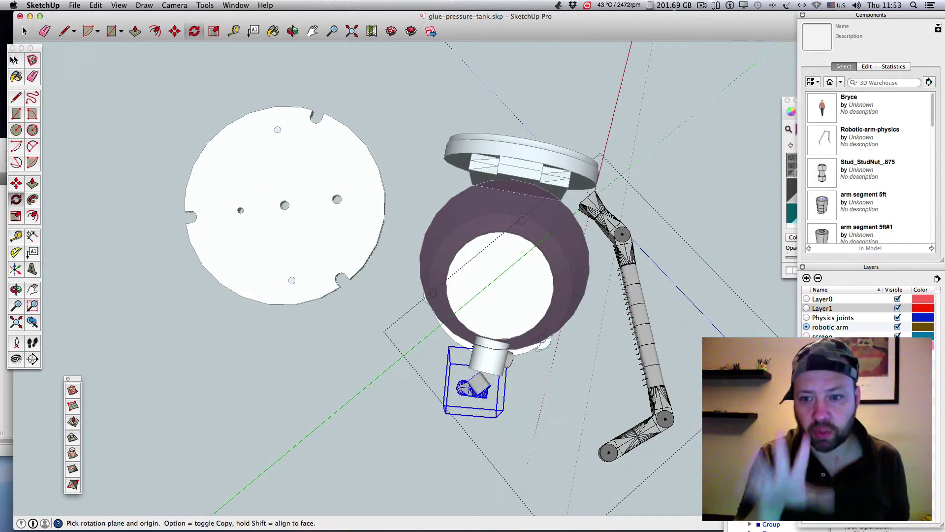
# Step: Move the robotic arm's short end segment beside the upright segment and group the long segment's parts
pyautogui.press('m')
pyautogui.moveTo(649, 432); pyautogui.dragTo(554, 384)
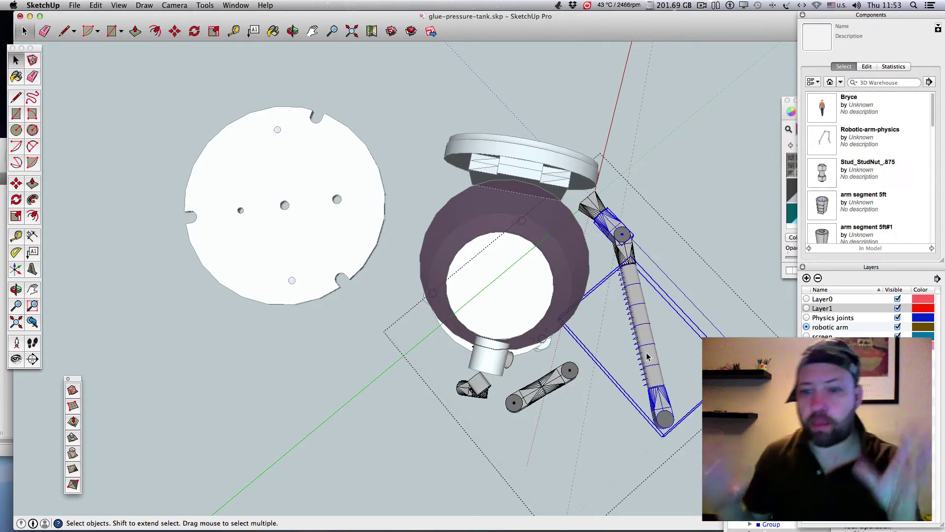
pyautogui.rightClick(668, 302)
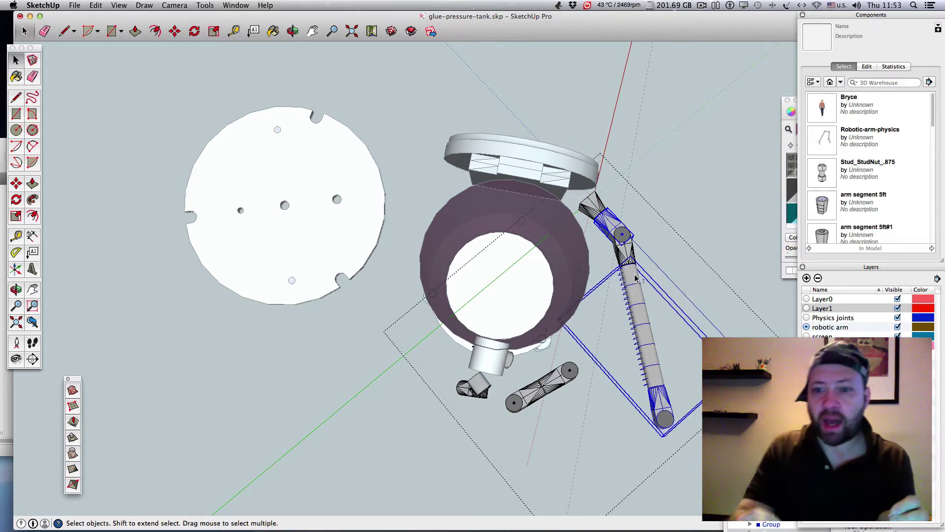
pyautogui.rightClick(642, 304)
pyautogui.click(664, 386)
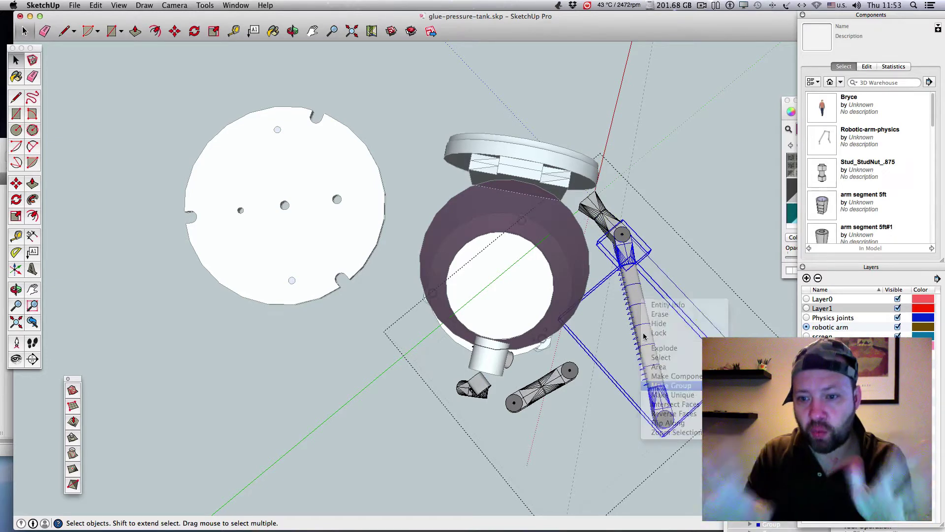
# Step: Rotate the grouped long arm segment toward the tank and move it to bridge the two short segments
pyautogui.press('q')
pyautogui.click(630, 263)
pyautogui.click(651, 387)
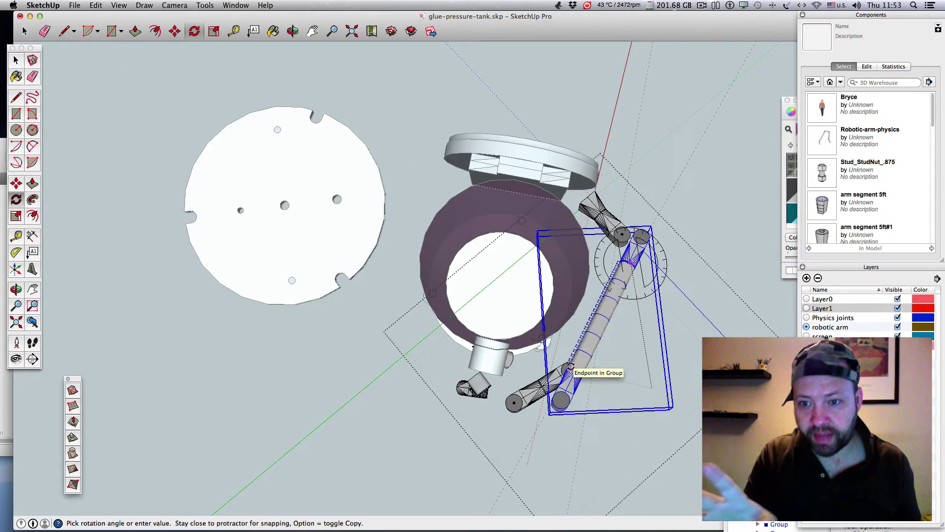
pyautogui.click(596, 391)
pyautogui.click(19, 186)
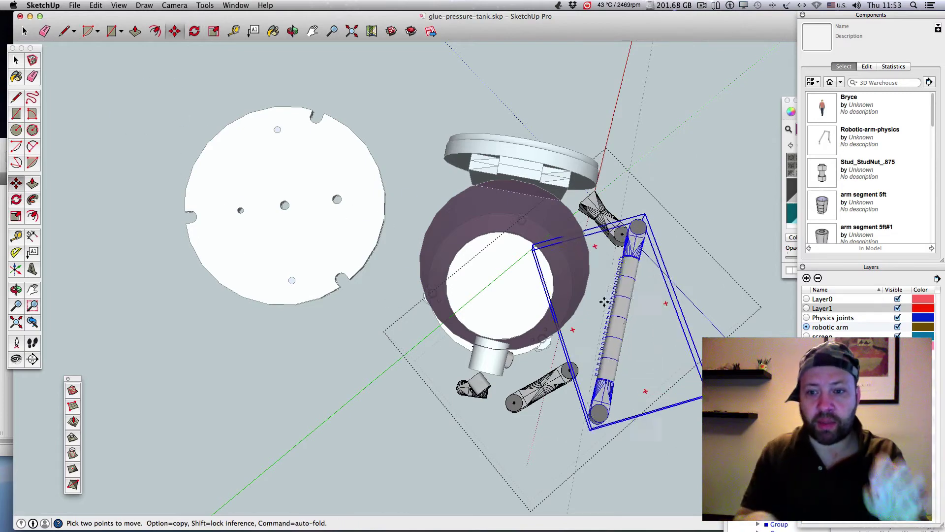
pyautogui.click(622, 321)
pyautogui.click(600, 295)
# Step: Examine from several sides how the long arm segment joins its neighbouring segments around the tank
pyautogui.click(280, 34)
pyautogui.click(291, 33)
pyautogui.moveTo(718, 229); pyautogui.dragTo(532, 123)
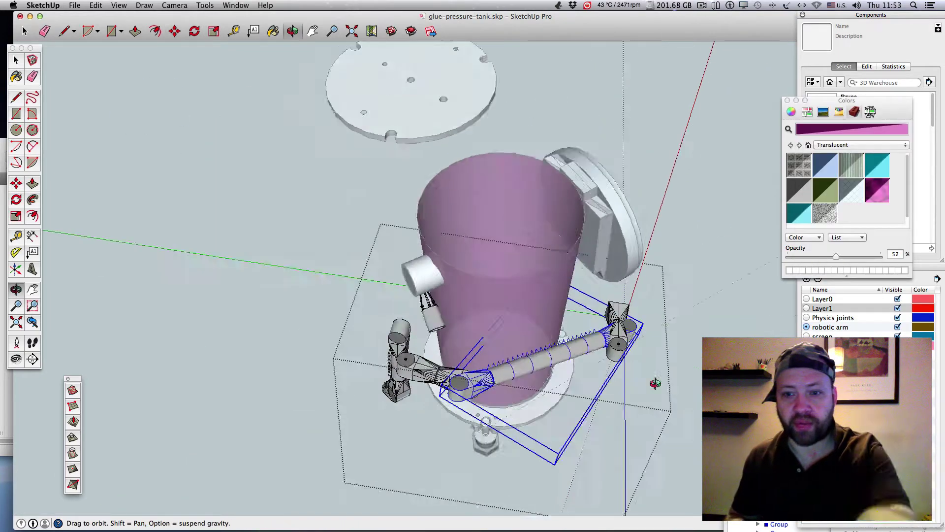
pyautogui.moveTo(656, 384); pyautogui.dragTo(512, 128)
pyautogui.moveTo(661, 242); pyautogui.dragTo(625, 236)
pyautogui.click(704, 6)
pyautogui.click(715, 36)
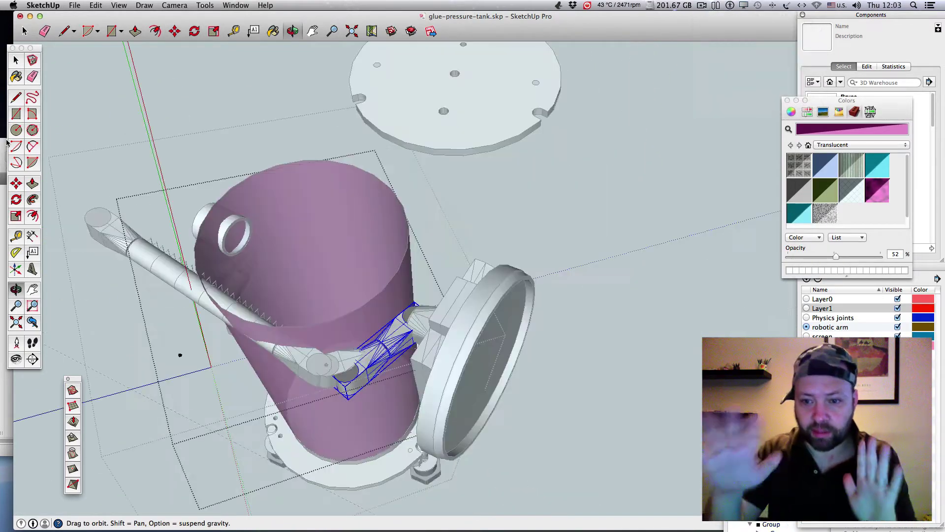
# Step: Try to move the long arm segment slightly away from the tank wall
pyautogui.doubleClick(308, 368)
pyautogui.click(206, 294)
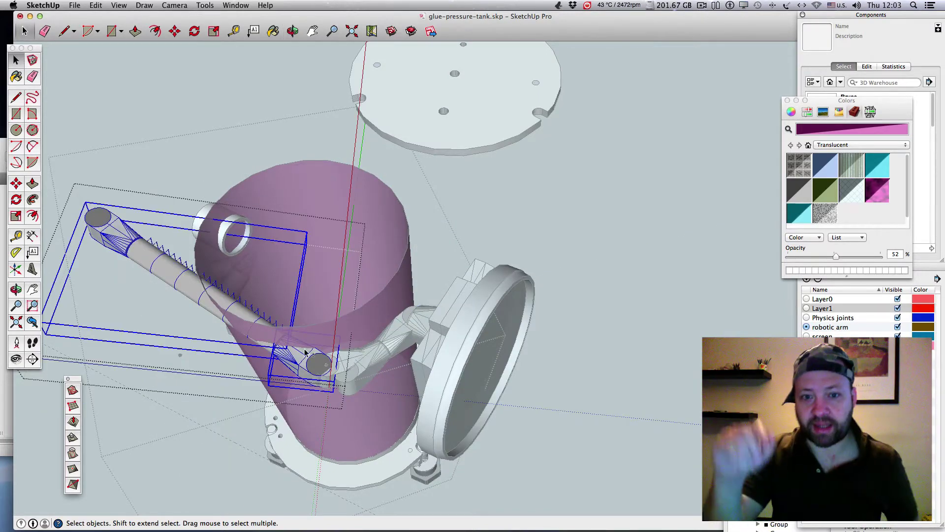
pyautogui.click(18, 186)
pyautogui.moveTo(256, 322); pyautogui.dragTo(243, 344)
pyautogui.press('super+z')
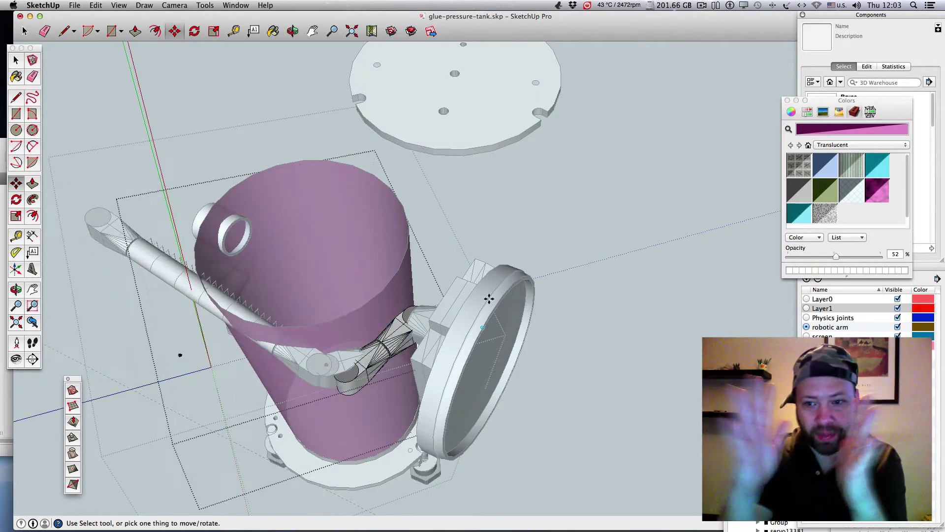
# Step: Rotate the long arm segment about its joint near the round screen so it slopes down across the tank
pyautogui.moveTo(633, 281)
pyautogui.mouseDown(button='middle')
pyautogui.moveTo(608, 298)
pyautogui.moveTo(565, 271)
pyautogui.moveTo(614, 150)
pyautogui.moveTo(637, 255)
pyautogui.moveTo(625, 266)
pyautogui.mouseUp(button='middle')
pyautogui.scroll(-3, 460, 392)
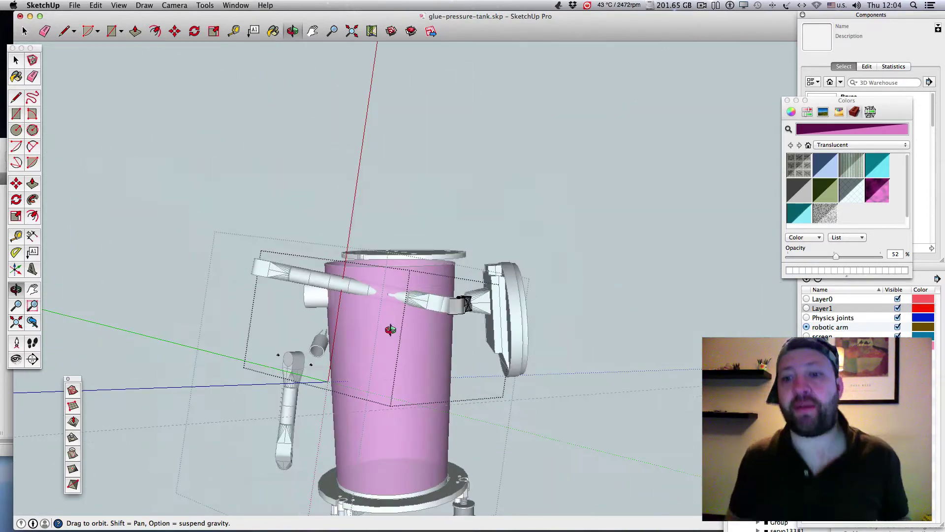
pyautogui.press('Escape')
pyautogui.press('Escape')
pyautogui.doubleClick(350, 292)
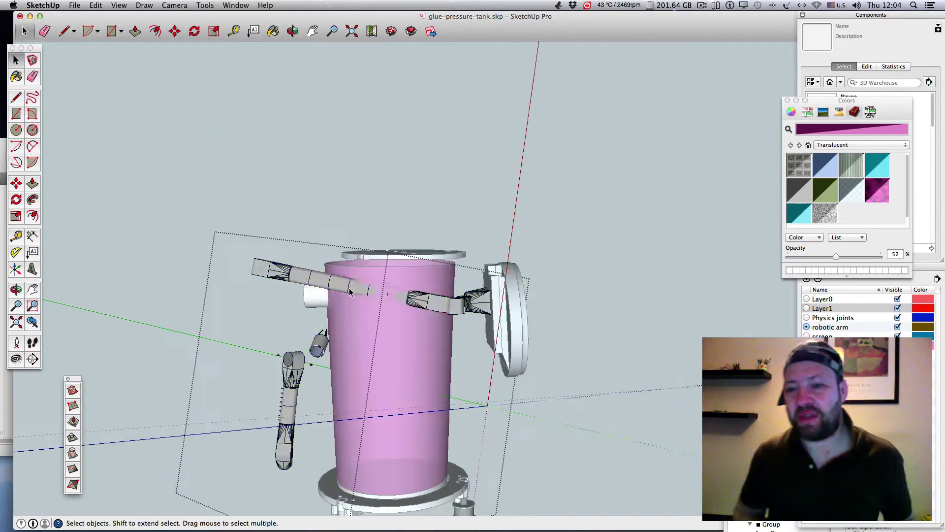
pyautogui.click(295, 274)
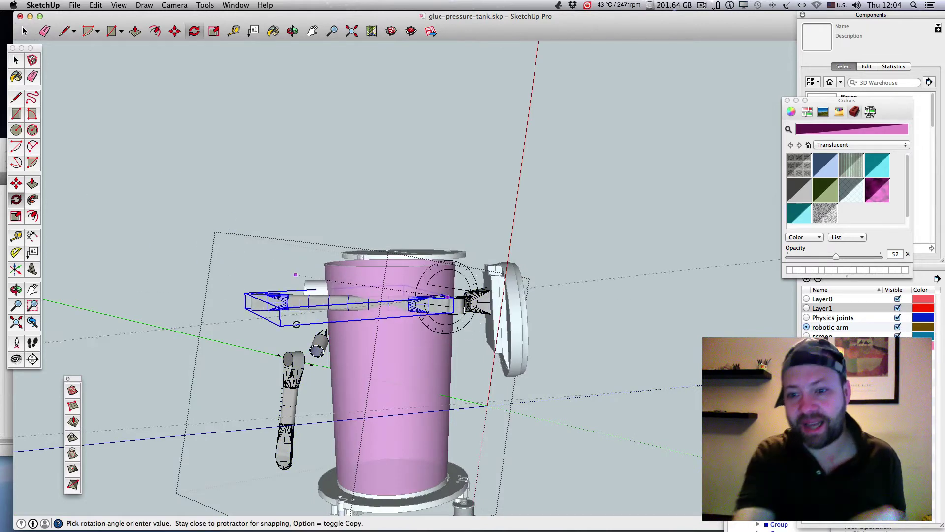
pyautogui.click(303, 373)
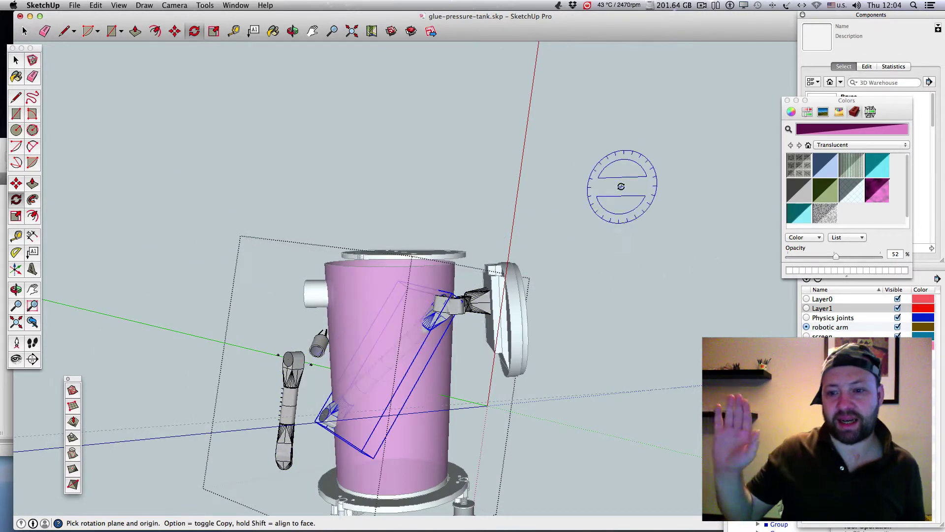
pyautogui.click(446, 310)
pyautogui.click(228, 266)
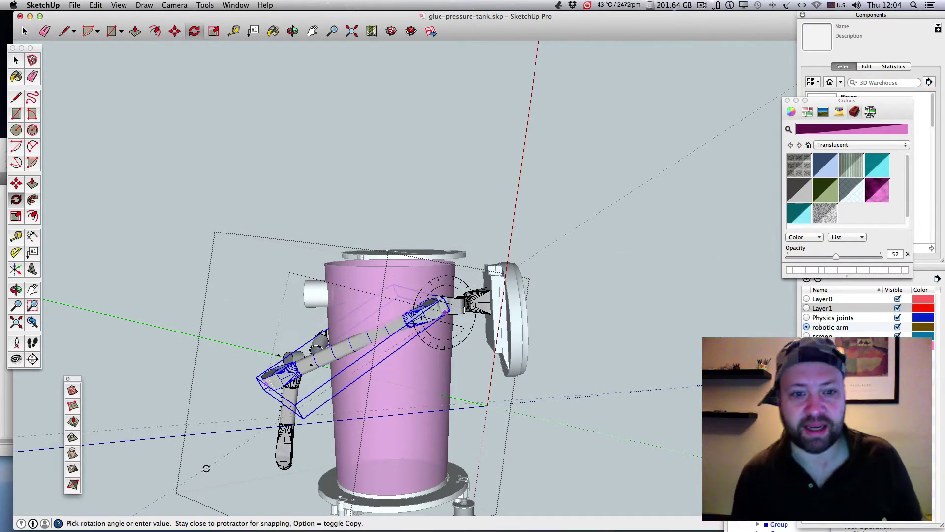
pyautogui.click(221, 486)
pyautogui.scroll(3, 433, 370)
pyautogui.click(290, 386)
pyautogui.click(163, 398)
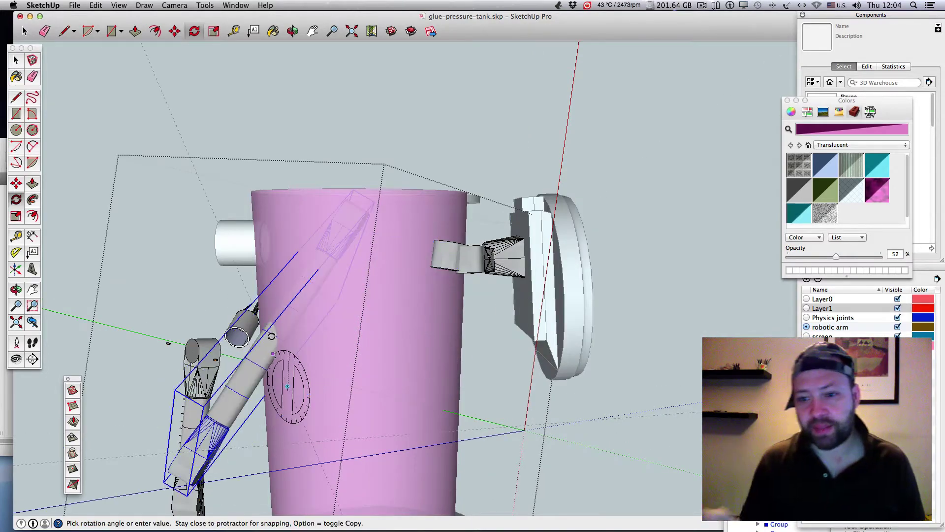
pyautogui.press('Escape')
pyautogui.click(705, 6)
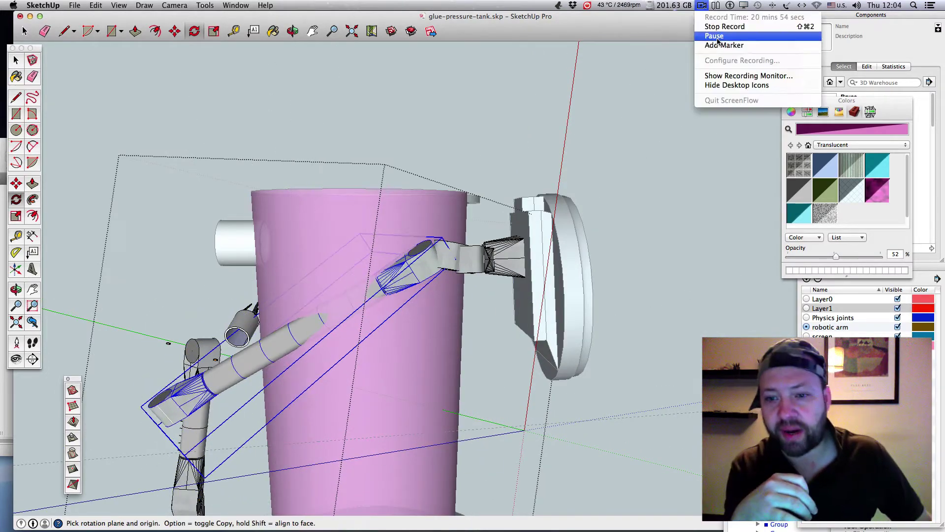
pyautogui.click(709, 36)
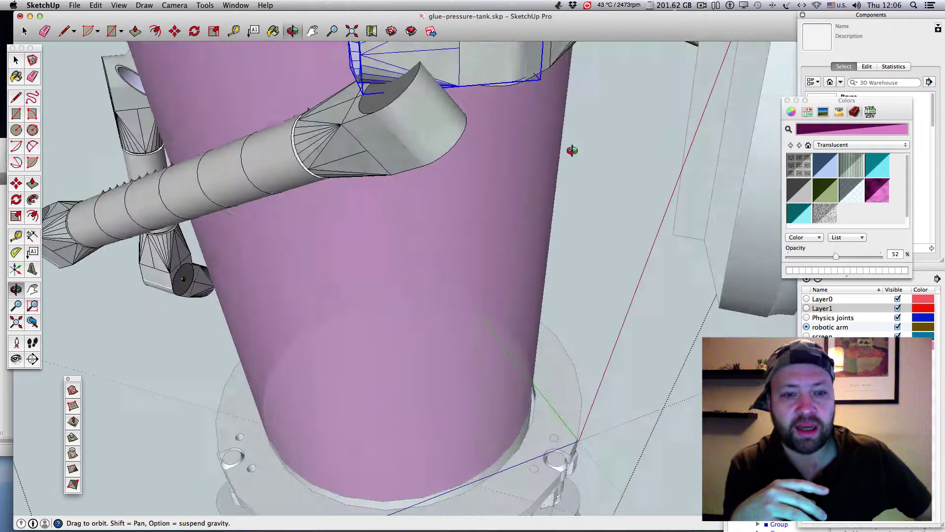
# Step: Rotate the long arm segment so its knuckle end lines up beneath the joint segment attached near the screen
pyautogui.moveTo(572, 151); pyautogui.dragTo(590, 198)
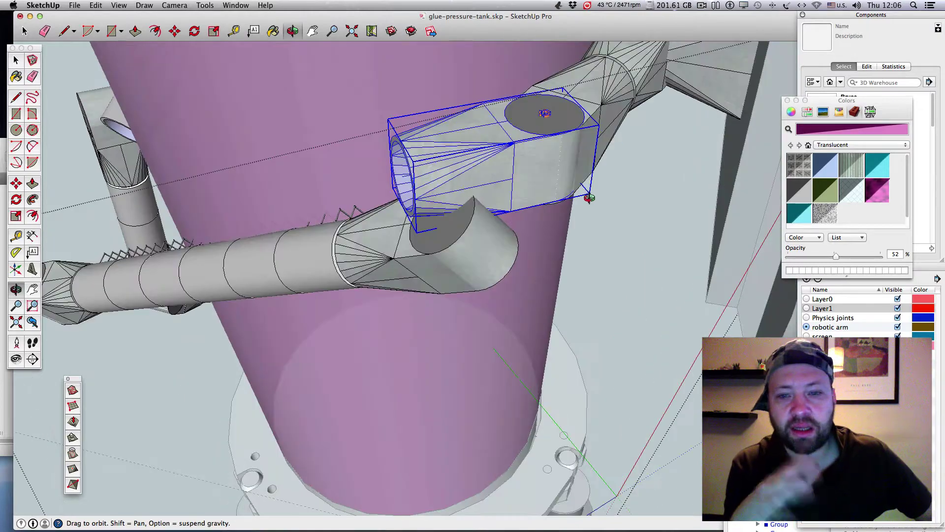
pyautogui.click(585, 201)
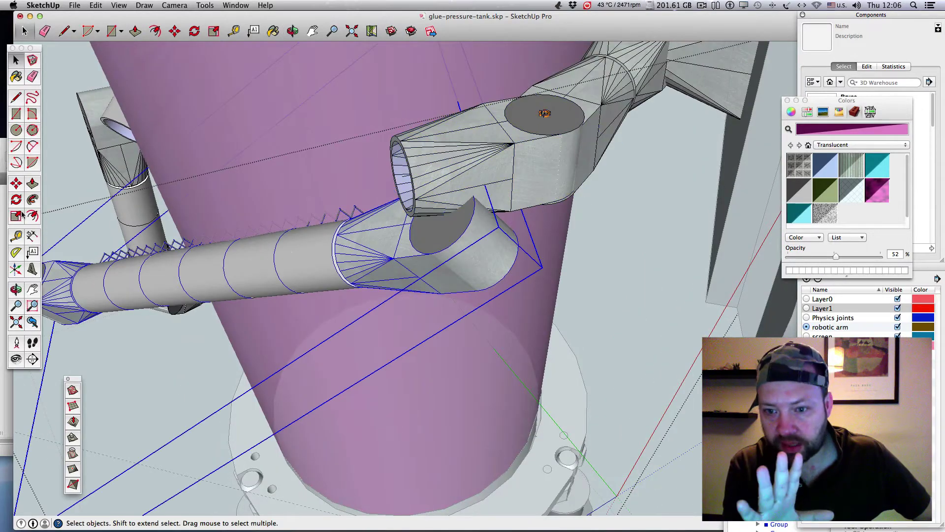
pyautogui.click(504, 206)
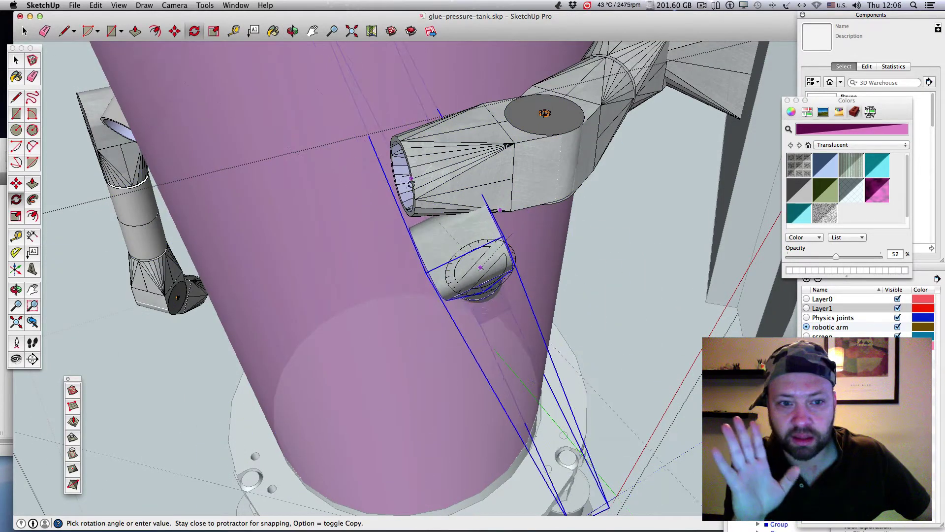
pyautogui.click(484, 218)
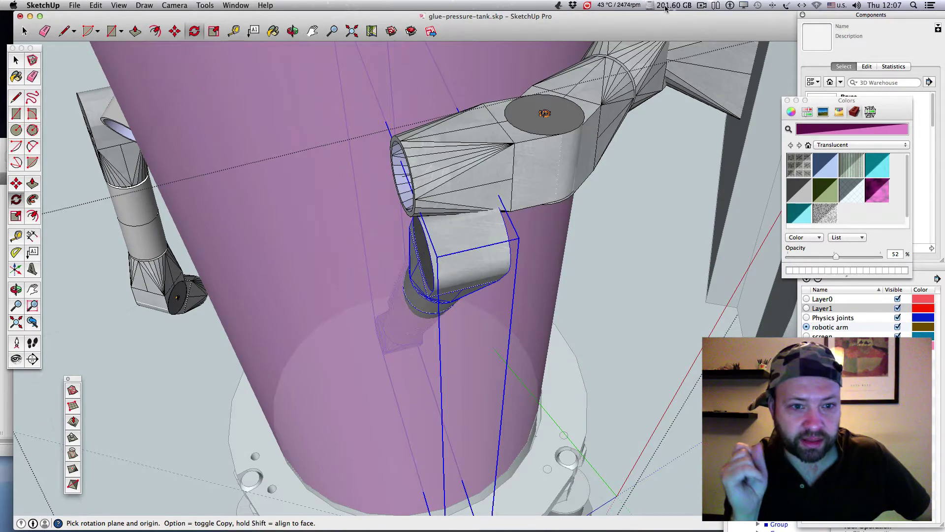
# Step: Rotate the long arm segment about its knuckle until it swings out and slopes across the front of the tank
pyautogui.click(371, 199)
pyautogui.click(412, 347)
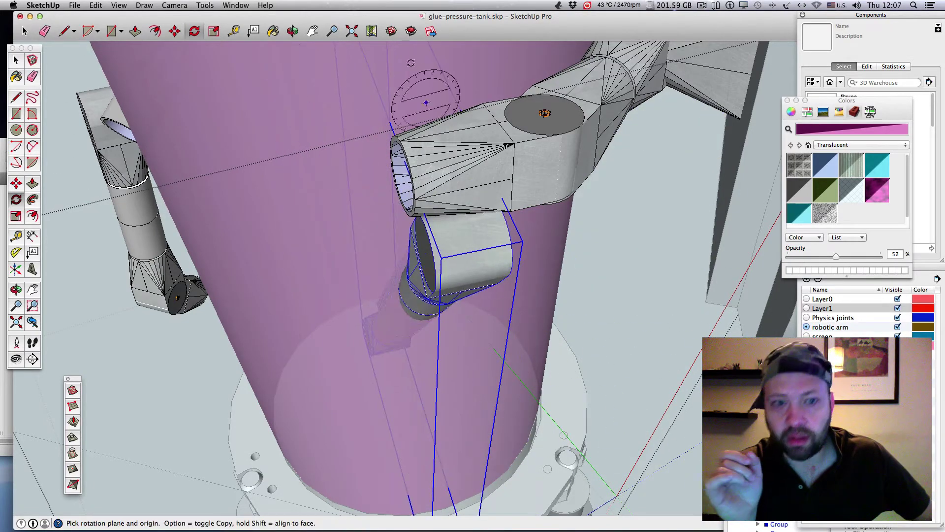
pyautogui.click(468, 249)
pyautogui.click(524, 275)
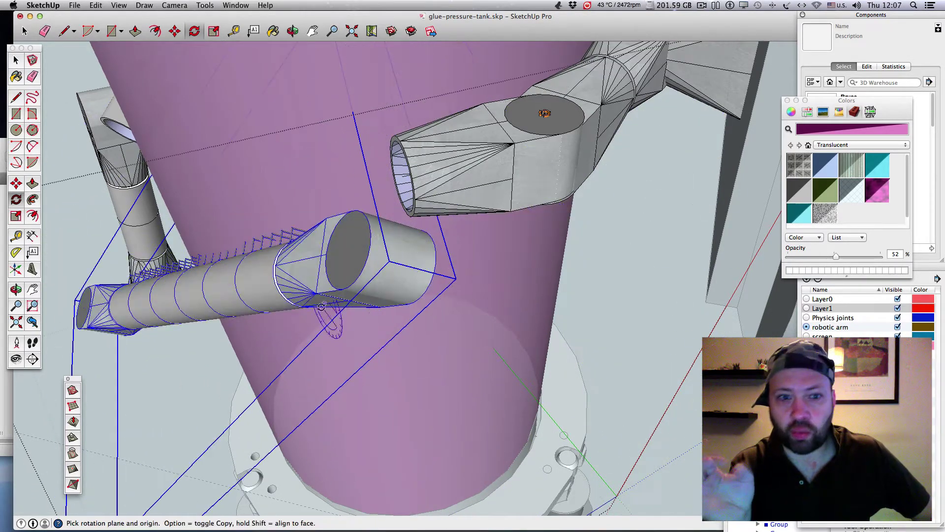
pyautogui.click(409, 245)
pyautogui.click(396, 290)
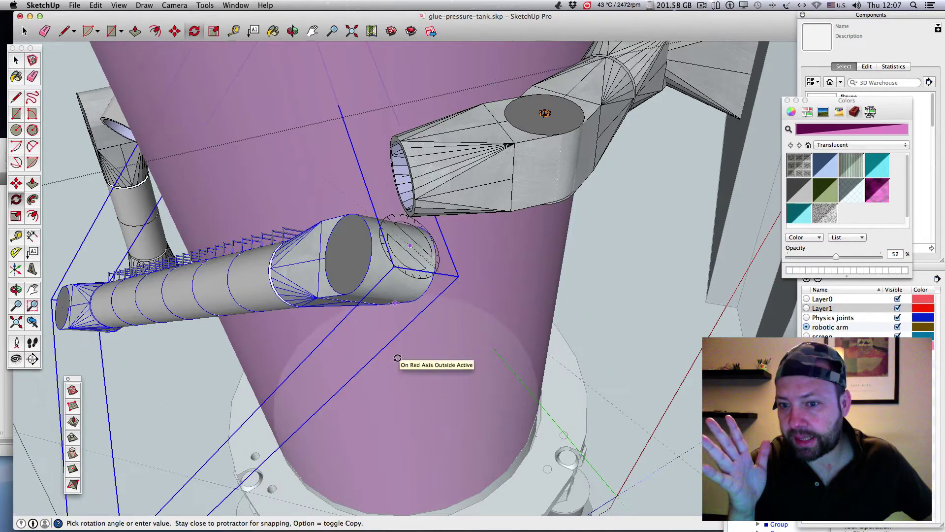
# Step: Rotate the long arm segment around its knuckle from two further sides until it stands upright beside the tank wall
pyautogui.moveTo(376, 235); pyautogui.dragTo(138, 201, button='middle')
pyautogui.scroll(3, 305, 233)
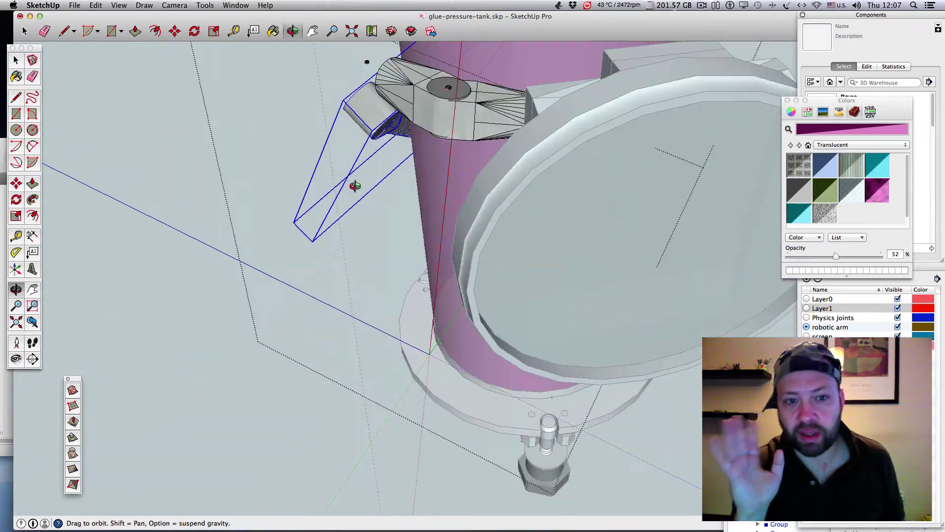
pyautogui.click(367, 112)
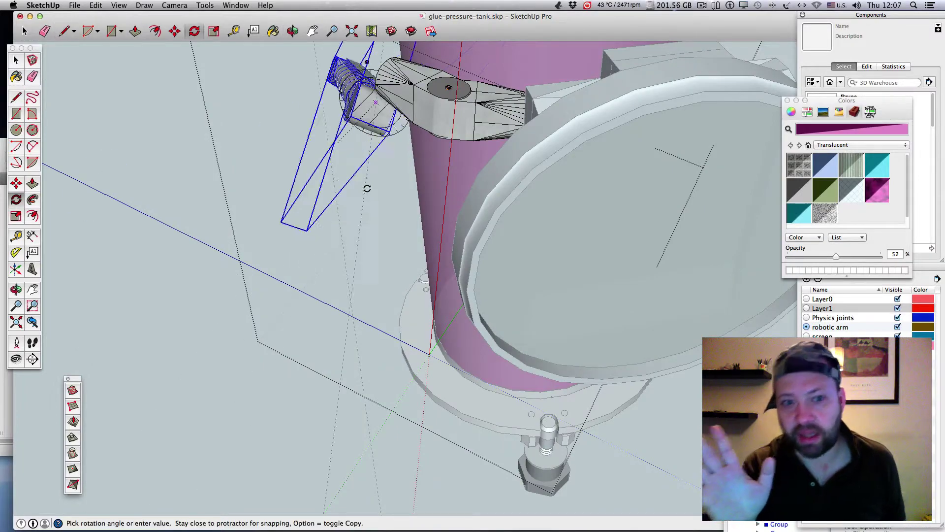
pyautogui.click(325, 143)
pyautogui.moveTo(276, 143); pyautogui.dragTo(544, 233, button='middle')
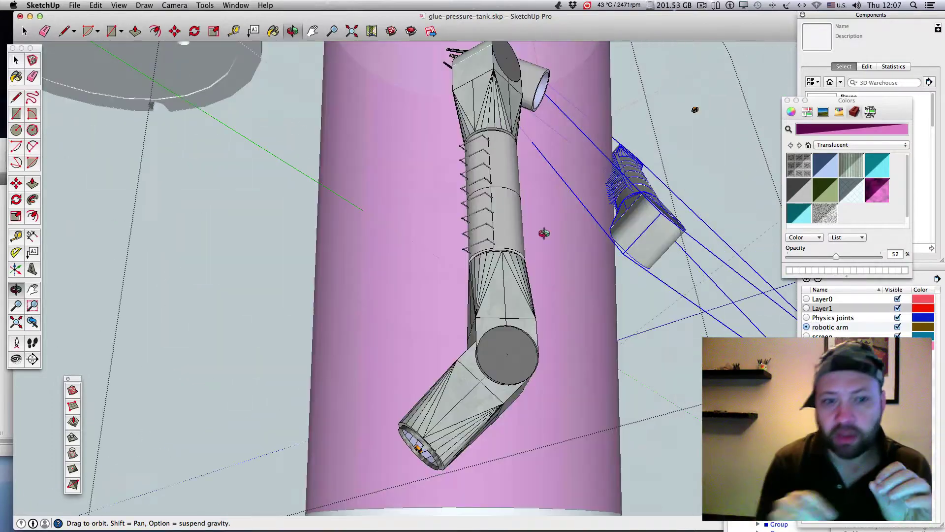
pyautogui.click(624, 251)
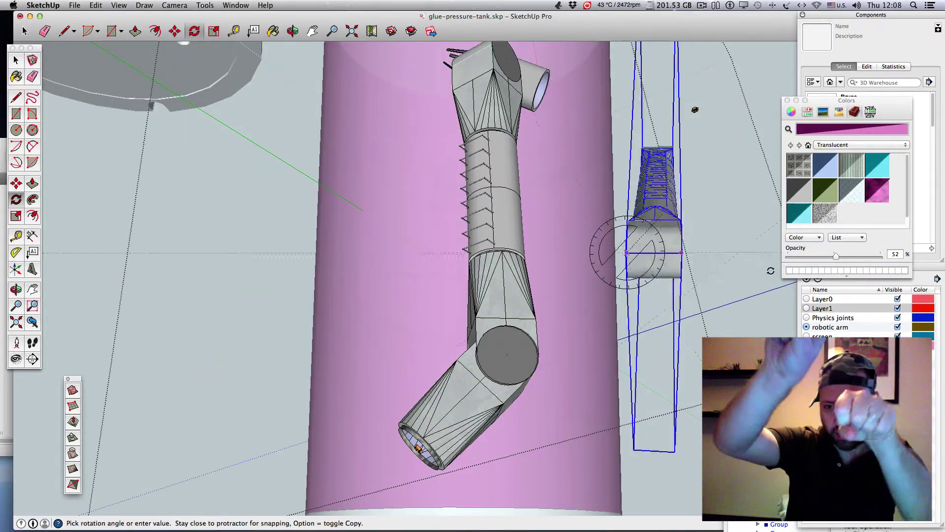
pyautogui.click(695, 109)
# Step: Rotate the long arm segment to run alongside the tank and move its knuckle under the joint segment near the screen
pyautogui.moveTo(694, 109); pyautogui.dragTo(2, 164, button='middle')
pyautogui.click(524, 455)
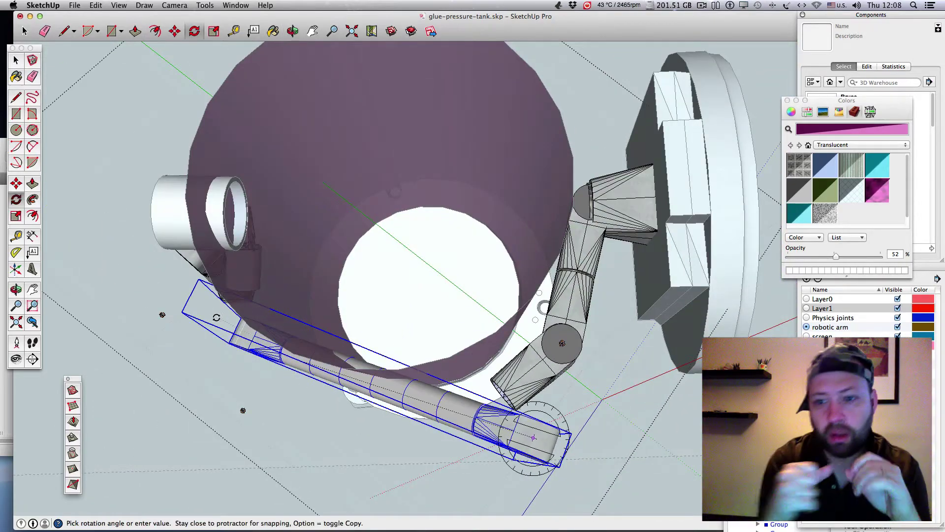
pyautogui.click(211, 404)
pyautogui.click(16, 182)
pyautogui.click(555, 457)
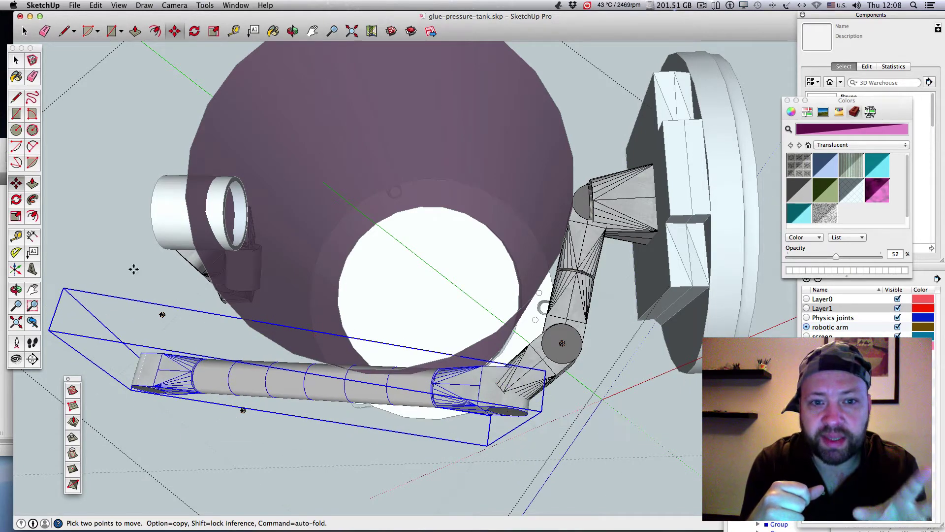
# Step: Copy the short double-knuckle segment behind the screen and place the copy at the long arm's free end
pyautogui.moveTo(295, 424); pyautogui.dragTo(635, 401, button='middle')
pyautogui.click(582, 208)
pyautogui.scroll(5, 606, 225)
pyautogui.scroll(-7, 607, 225)
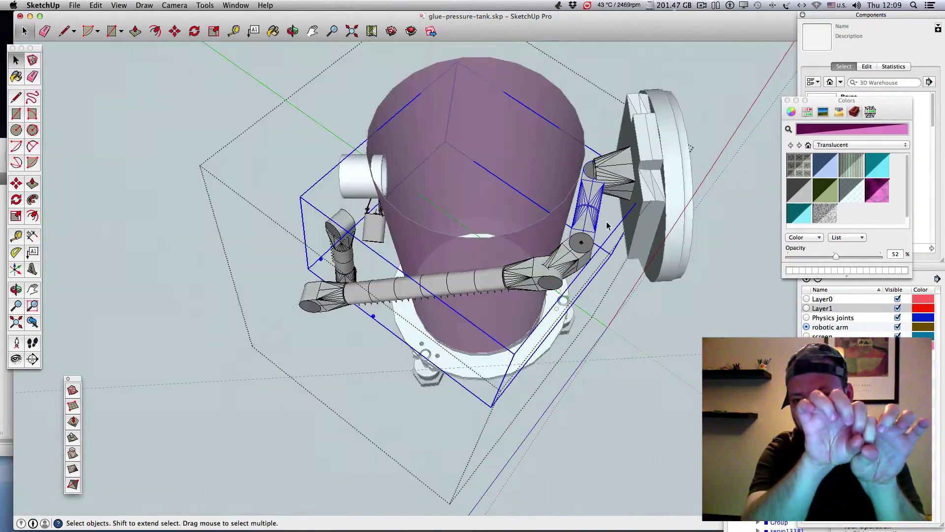
pyautogui.scroll(3, 607, 225)
pyautogui.click(90, 4)
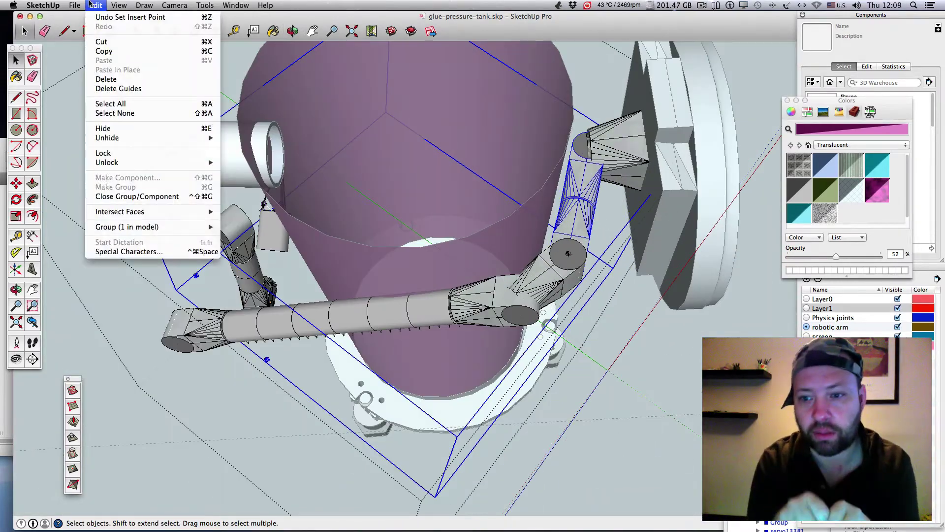
pyautogui.click(98, 53)
pyautogui.click(96, 6)
pyautogui.click(103, 62)
pyautogui.click(317, 324)
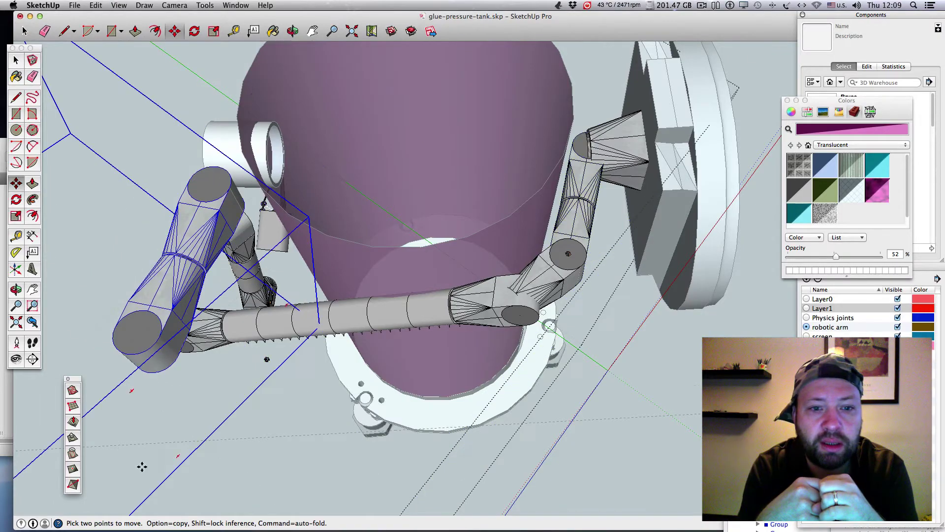
pyautogui.scroll(3, 142, 466)
pyautogui.moveTo(142, 466); pyautogui.dragTo(232, 388, button='middle')
pyautogui.click(699, 5)
pyautogui.click(713, 38)
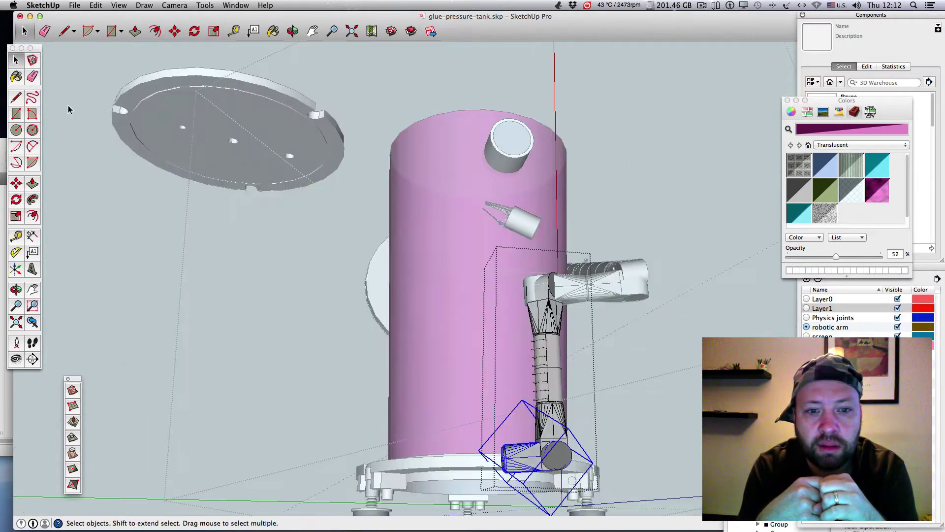
# Step: Open the lower arm group and move its vertical segment and foot slightly upward
pyautogui.moveTo(606, 232); pyautogui.dragTo(671, 298, button='middle')
pyautogui.doubleClick(291, 358)
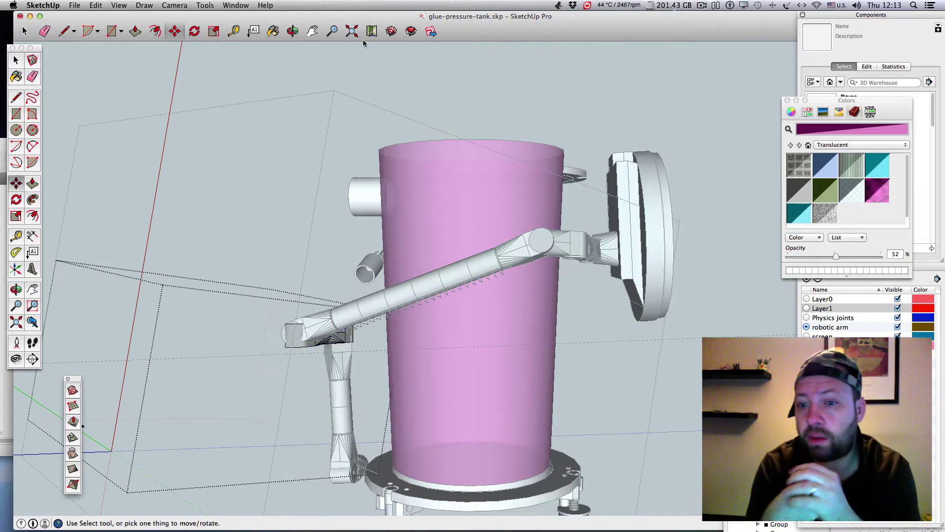
pyautogui.moveTo(364, 43); pyautogui.dragTo(26, 92, button='middle')
pyautogui.doubleClick(528, 319)
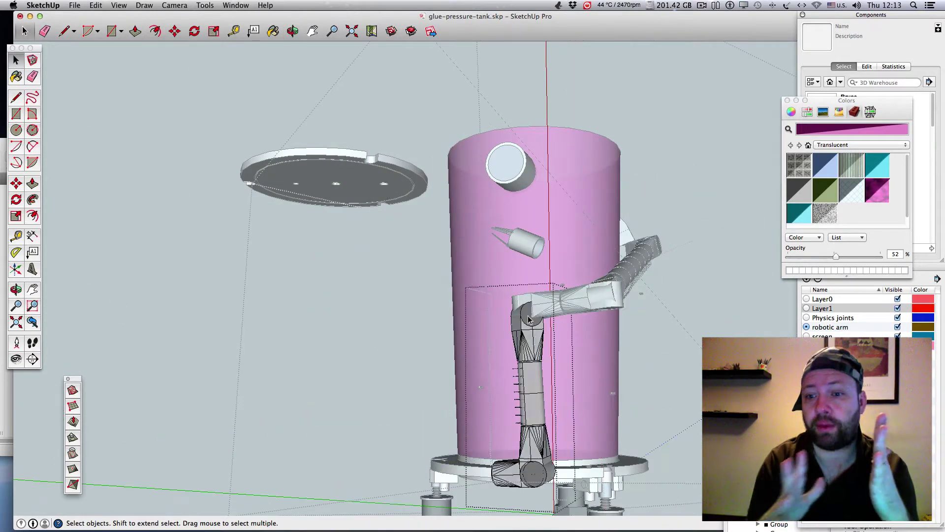
pyautogui.press('Escape')
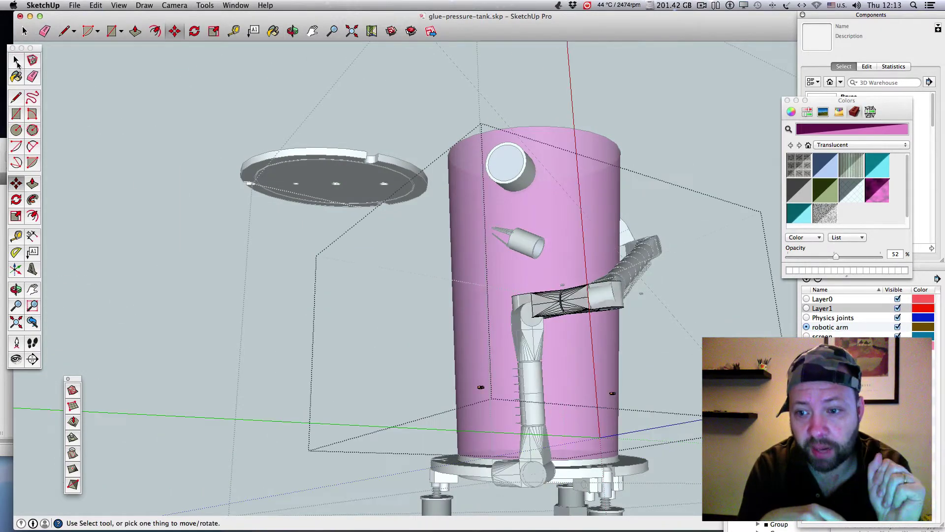
pyautogui.doubleClick(527, 329)
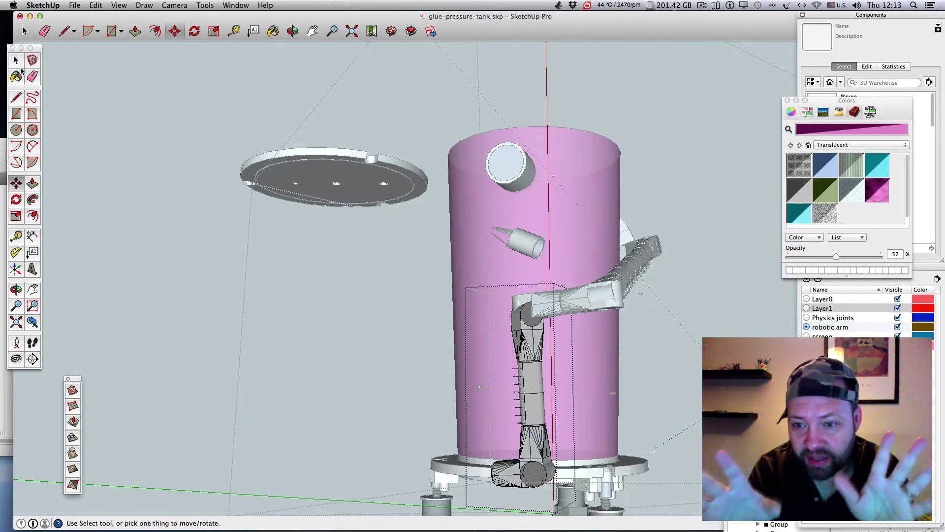
pyautogui.click(16, 183)
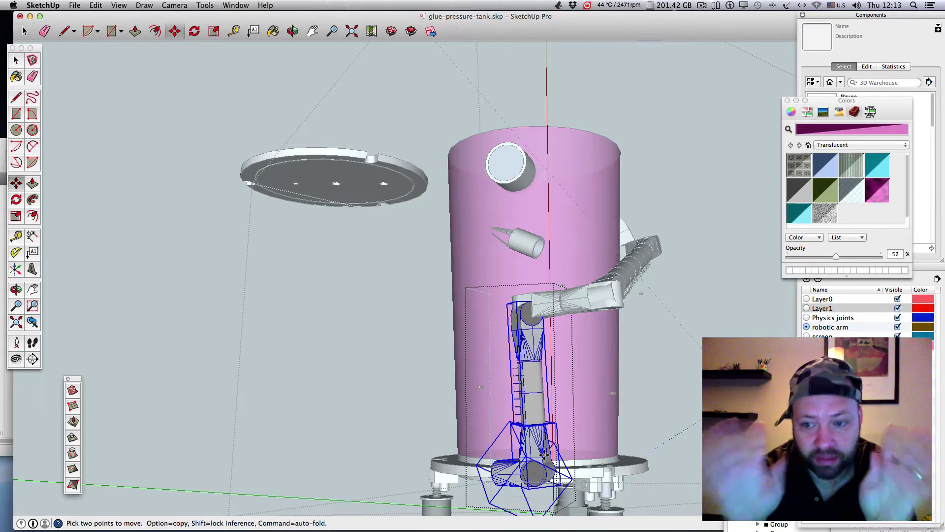
pyautogui.click(536, 453)
pyautogui.click(536, 441)
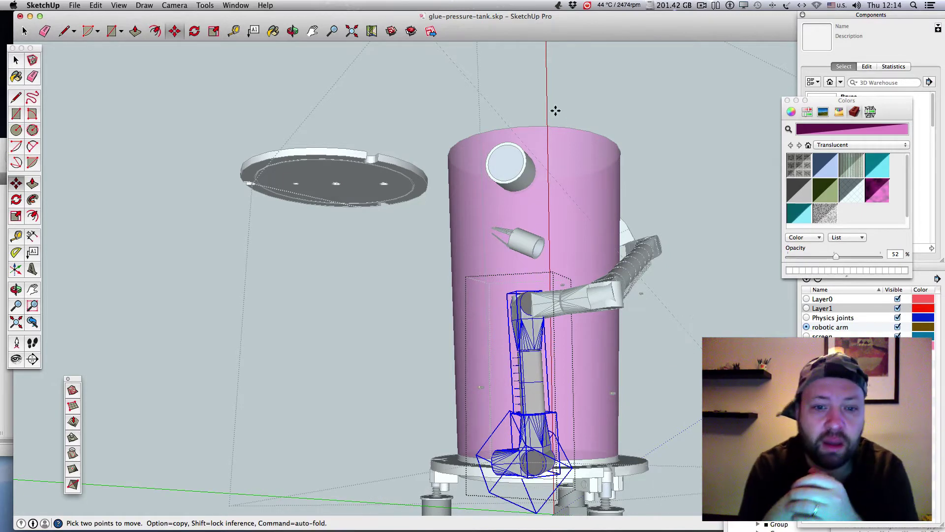
# Step: Move the long arm, the joints near the screen and the lower arm slightly upward together
pyautogui.click(291, 34)
pyautogui.moveTo(615, 285); pyautogui.dragTo(277, 284)
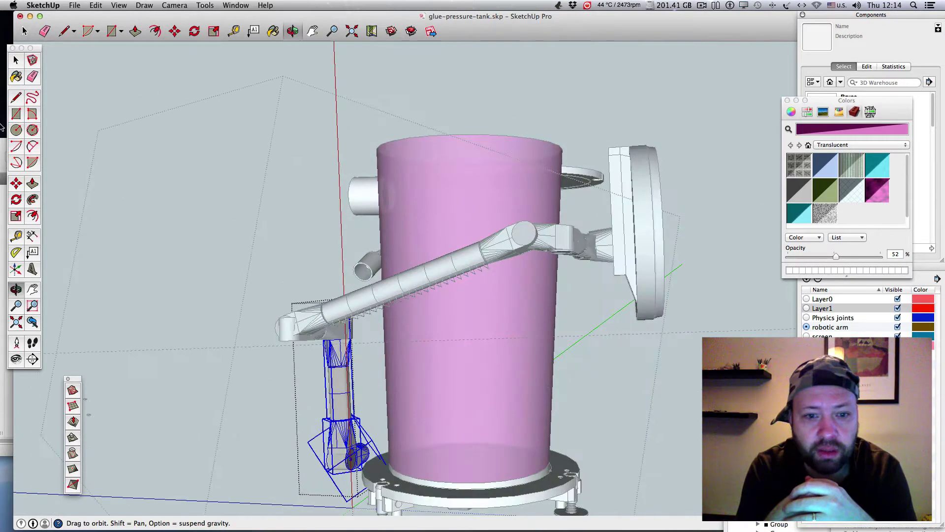
pyautogui.click(701, 5)
pyautogui.click(713, 36)
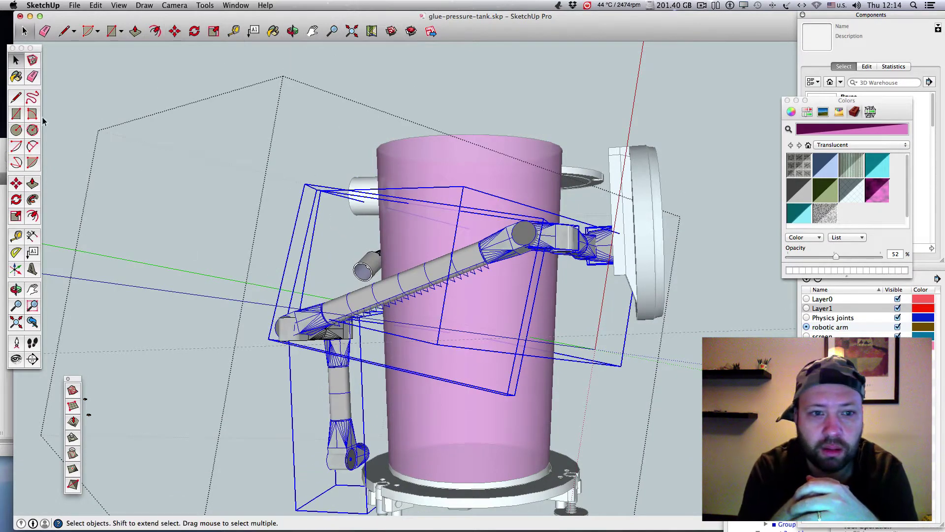
pyautogui.click(17, 190)
pyautogui.moveTo(463, 258); pyautogui.dragTo(471, 225)
# Step: Move the short connecting segment between the long arm and the lower arm, and rotate it towards the lower arm's upper knuckle
pyautogui.moveTo(315, 182); pyautogui.dragTo(749, 295, button='middle')
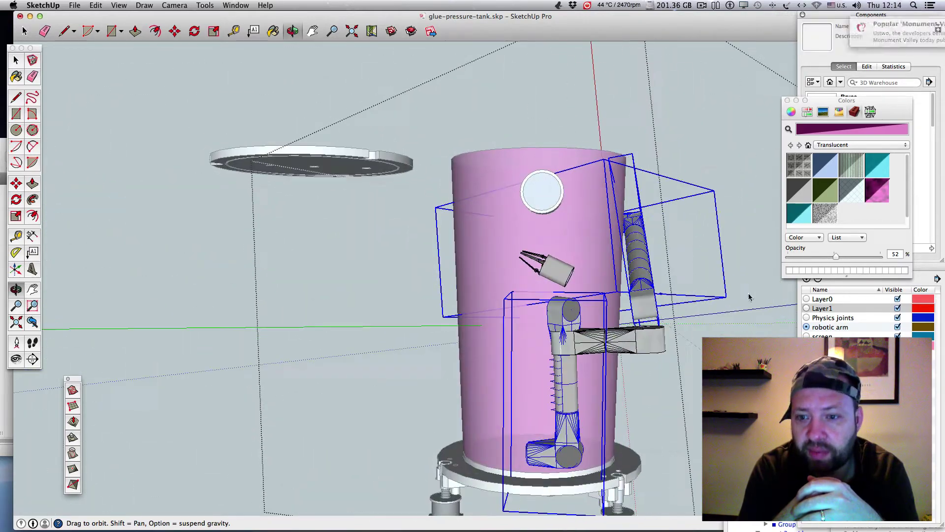
pyautogui.click(628, 341)
pyautogui.moveTo(642, 328); pyautogui.dragTo(643, 461)
pyautogui.press('q')
pyautogui.click(668, 315)
pyautogui.click(561, 309)
pyautogui.click(558, 312)
# Step: Rotate the connecting segment around the long arm's lower knuckle, as seen from above, to reach the lower arm
pyautogui.click(292, 32)
pyautogui.scroll(5, 664, 416)
pyautogui.click(21, 205)
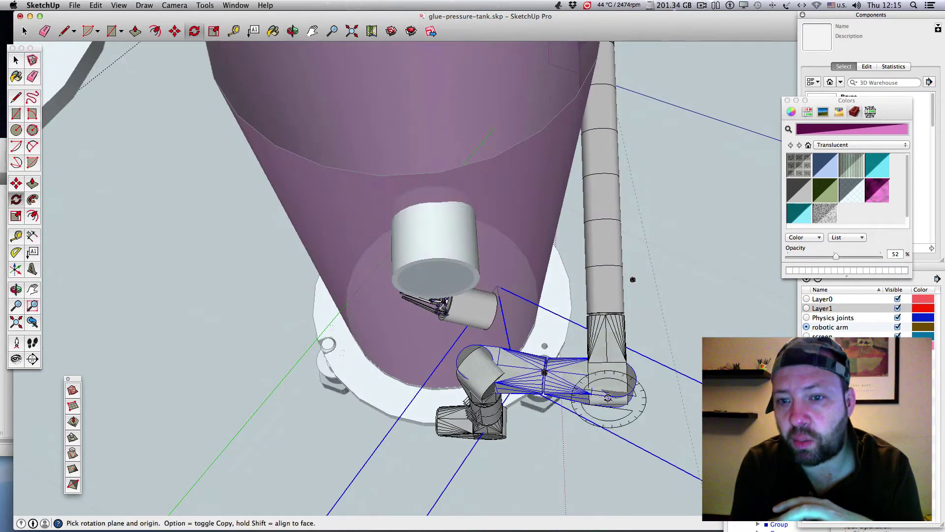
pyautogui.click(614, 380)
pyautogui.click(480, 384)
pyautogui.scroll(5, 672, 325)
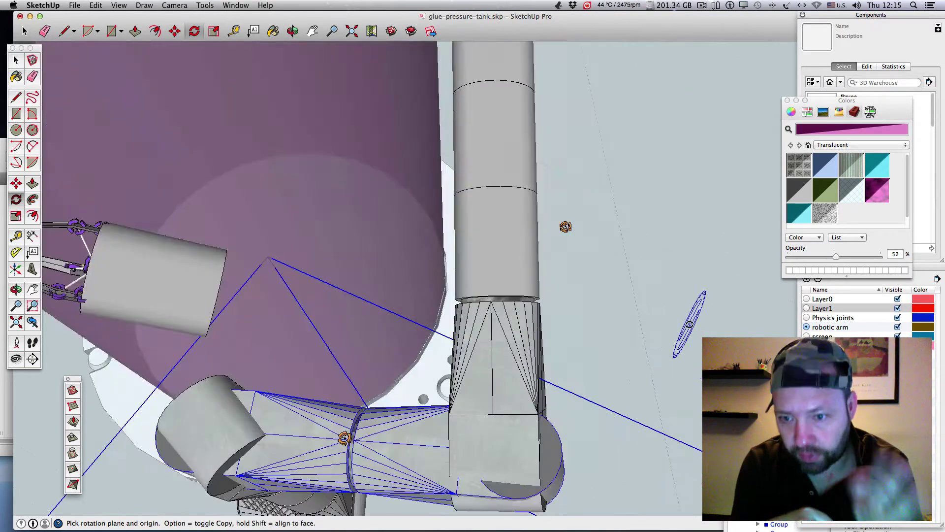
pyautogui.scroll(-5, 671, 326)
# Step: Rotate the connecting segment level between the long arm's end and the top of the lower arm
pyautogui.moveTo(675, 346)
pyautogui.mouseDown()
pyautogui.moveTo(559, 358)
pyautogui.moveTo(685, 360)
pyautogui.mouseUp()
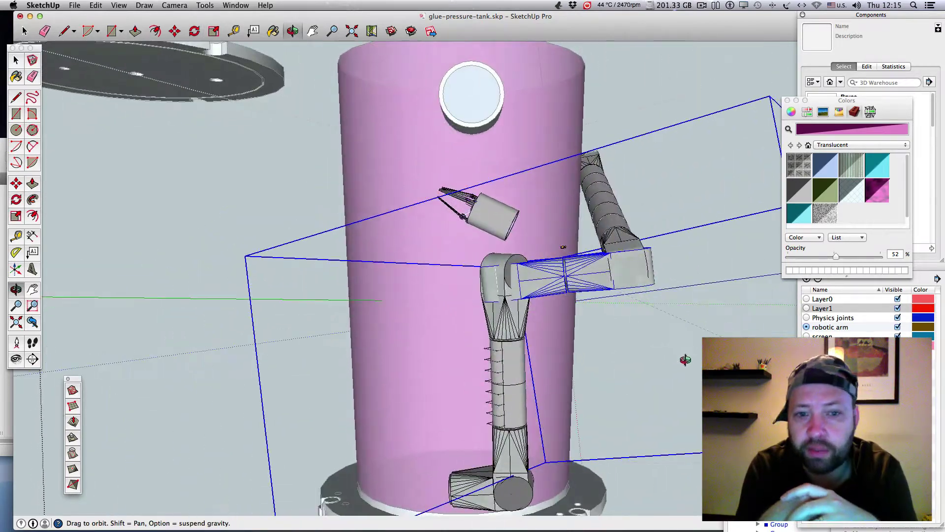
pyautogui.click(644, 270)
pyautogui.click(682, 329)
pyautogui.click(679, 333)
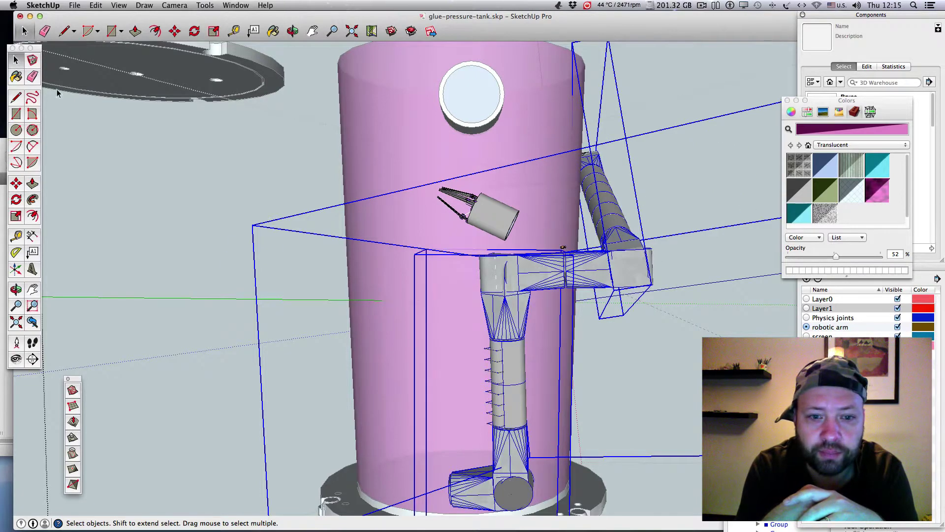
# Step: Select all the robotic arm segments, from the joint behind the screen down to the foot
pyautogui.moveTo(649, 88); pyautogui.dragTo(50, 75)
pyautogui.click(599, 175)
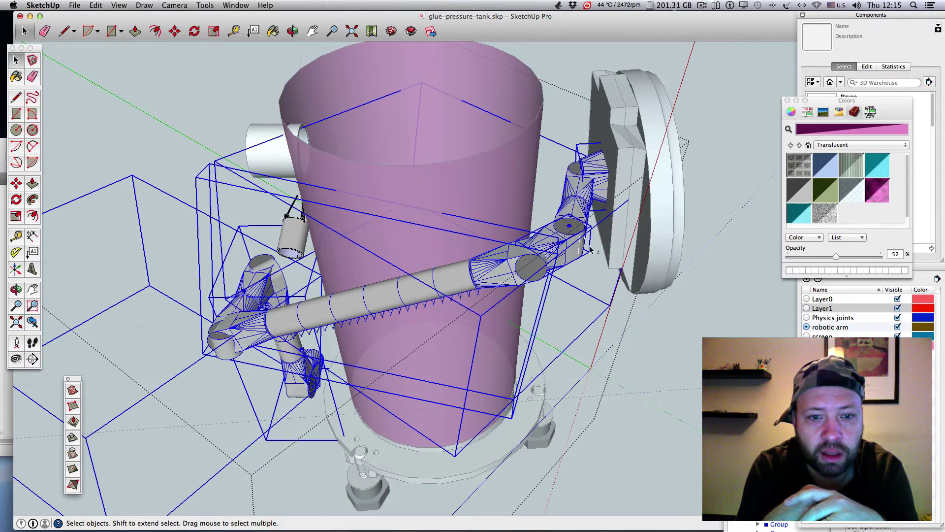
pyautogui.rightClick(594, 229)
pyautogui.click(613, 227)
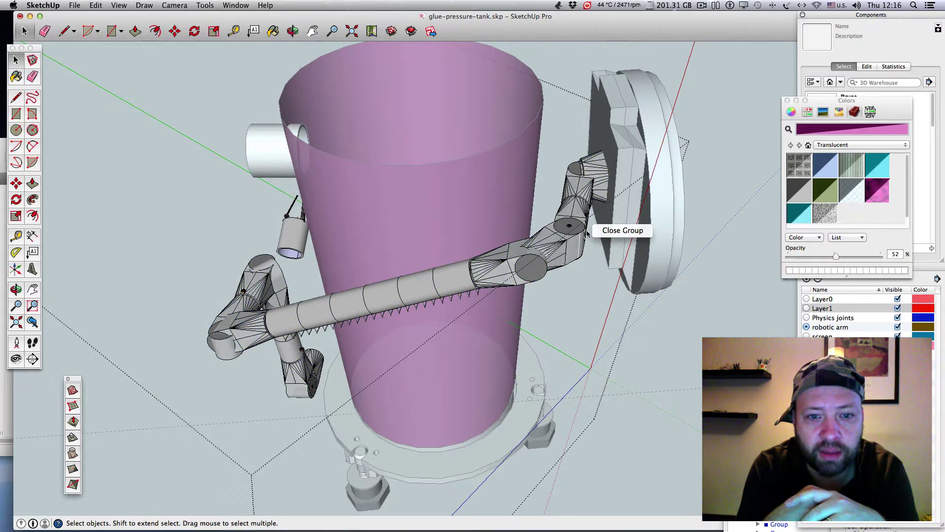
pyautogui.keyDown('shift'); pyautogui.click(512, 268); pyautogui.keyUp('shift')
pyautogui.keyDown('shift'); pyautogui.click(512, 268); pyautogui.keyUp('shift')
pyautogui.keyDown('shift'); pyautogui.click(510, 269); pyautogui.keyUp('shift')
pyautogui.keyDown('shift'); pyautogui.click(261, 283); pyautogui.keyUp('shift')
pyautogui.keyDown('shift'); pyautogui.click(261, 283); pyautogui.keyUp('shift')
pyautogui.keyDown('shift'); pyautogui.click(311, 370); pyautogui.keyUp('shift')
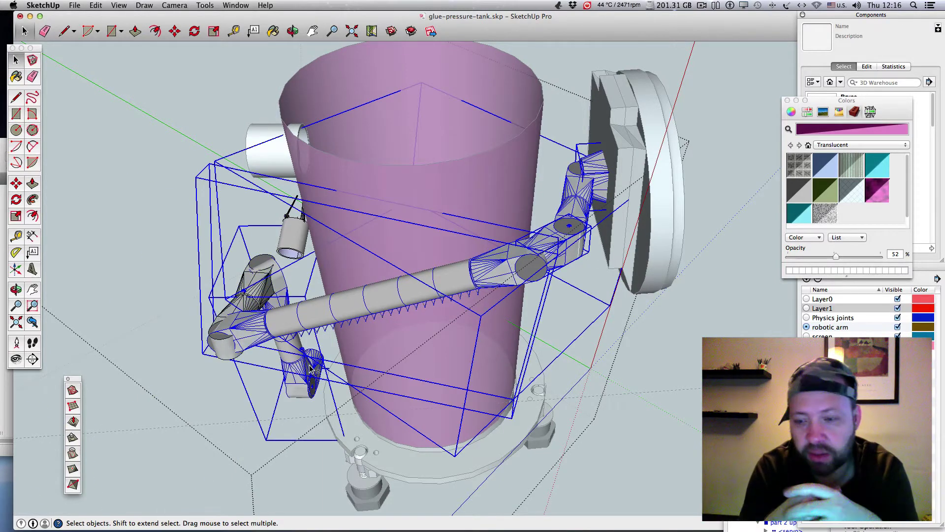
pyautogui.keyDown('shift'); pyautogui.click(221, 353); pyautogui.keyUp('shift')
pyautogui.rightClick(245, 316)
pyautogui.click(271, 378)
pyautogui.click(703, 5)
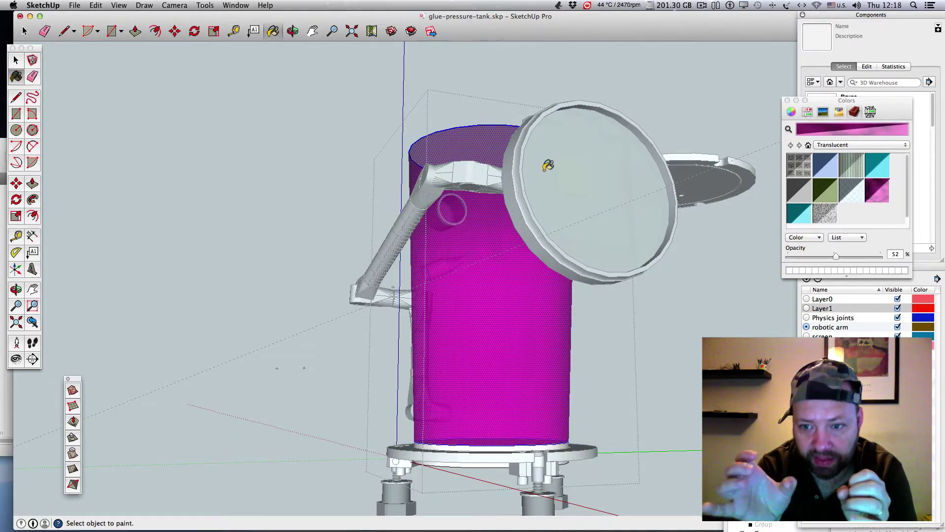
# Step: Open Clear-Vue-Cyclone-Dust-Collector-Left.skp from the stuff folder in Finder and select the whole dust collector model
pyautogui.moveTo(317, 123); pyautogui.dragTo(509, 190, button='middle')
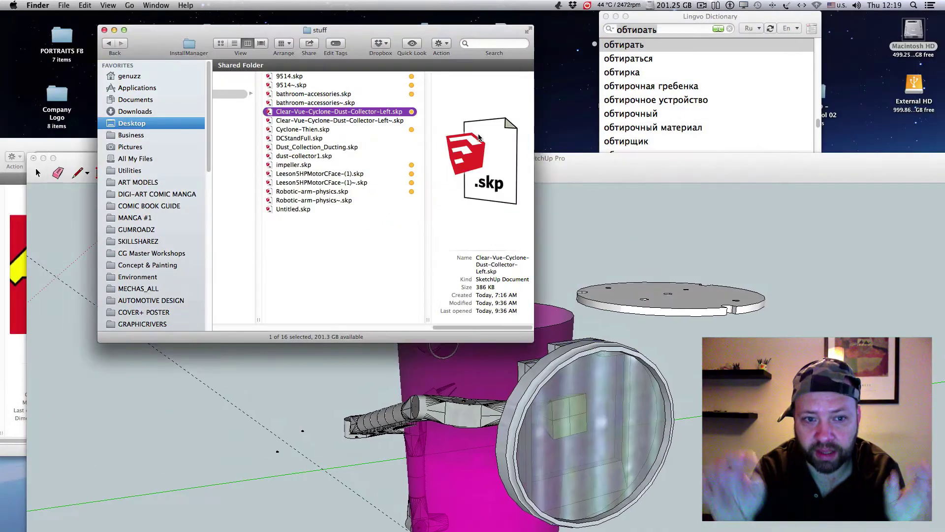
pyautogui.doubleClick(379, 116)
pyautogui.scroll(5, 577, 384)
pyautogui.moveTo(377, 241); pyautogui.dragTo(589, 501)
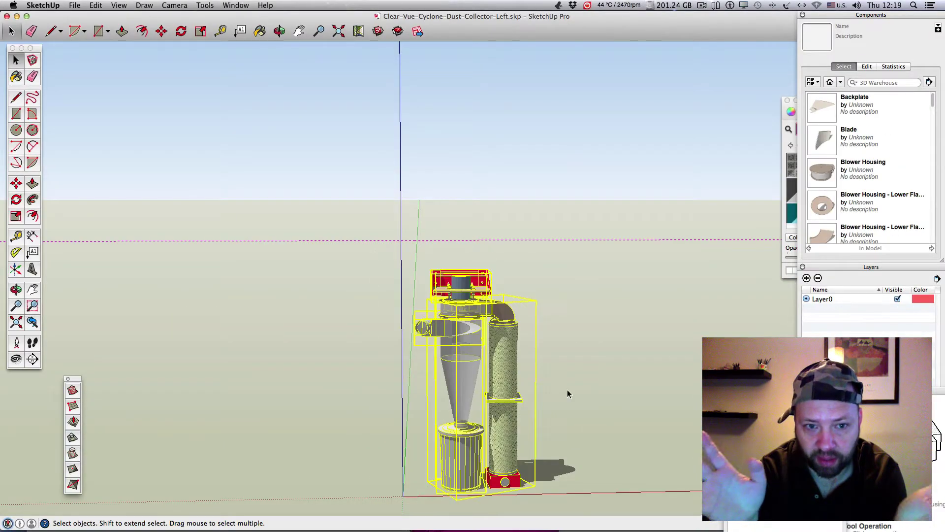
# Step: Cut the dust collector out of its file as one component and close the file without saving
pyautogui.rightClick(465, 364)
pyautogui.press('Escape')
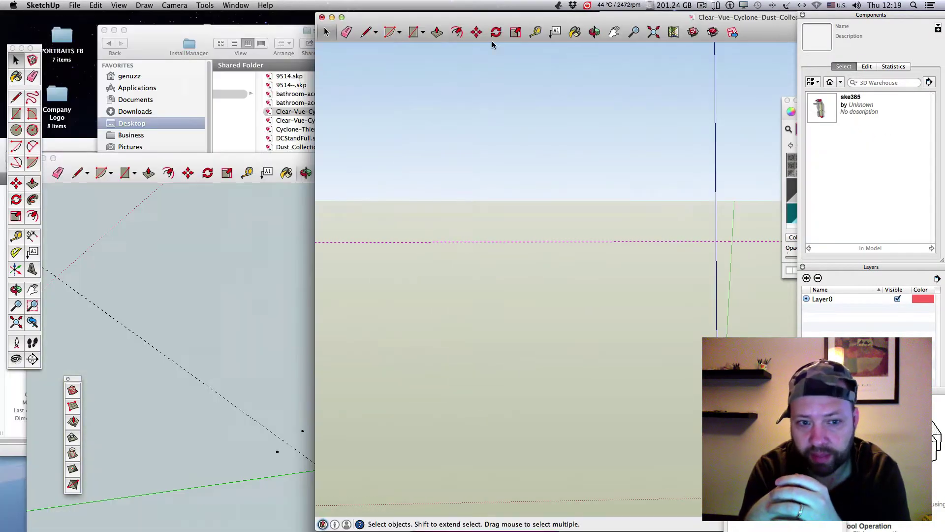
pyautogui.press('super+w')
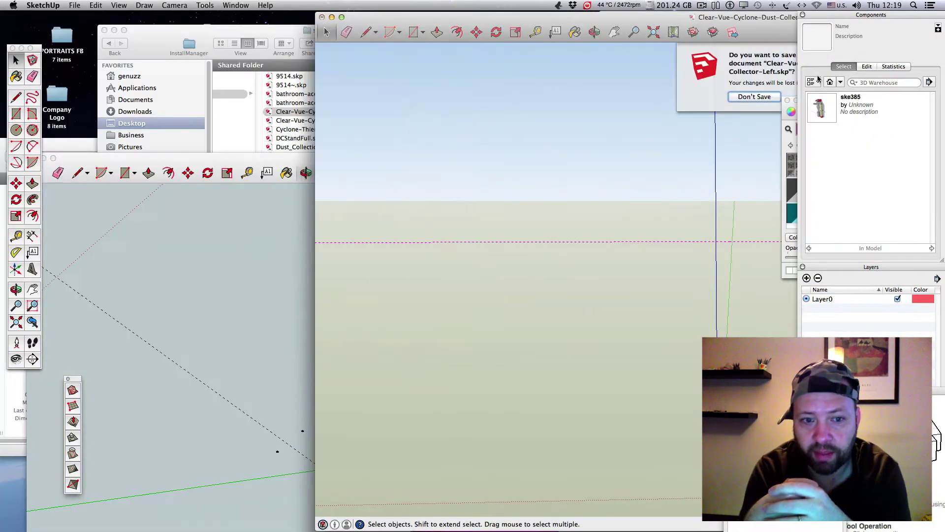
pyautogui.press('super+d')
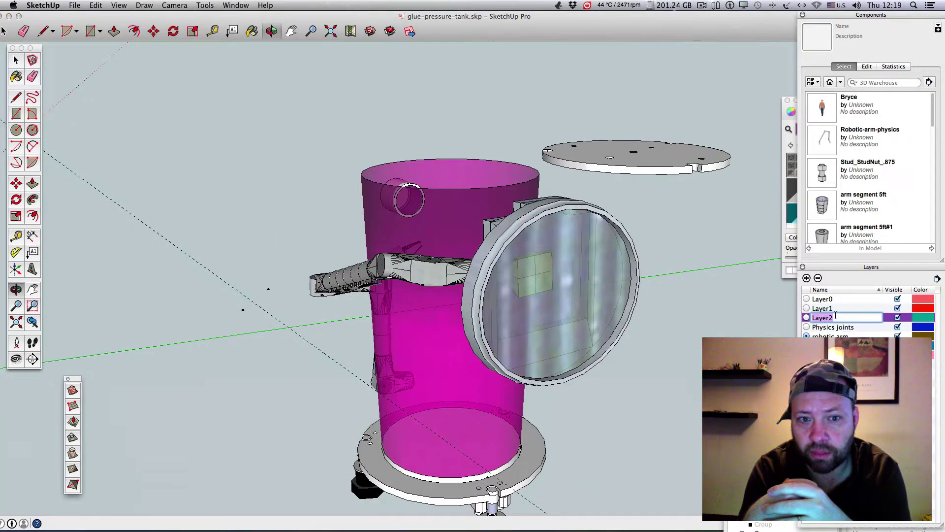
# Step: Name the new layer cyclone and paste the cut dust collector component beside the glue tank
pyautogui.press('Return')
pyautogui.press('super+v')
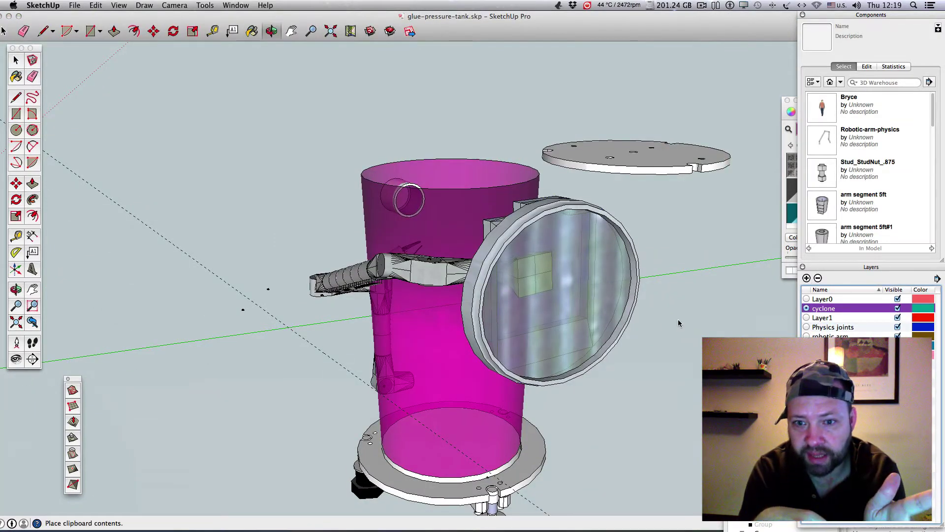
pyautogui.scroll(3, 665, 321)
pyautogui.scroll(-6, 665, 320)
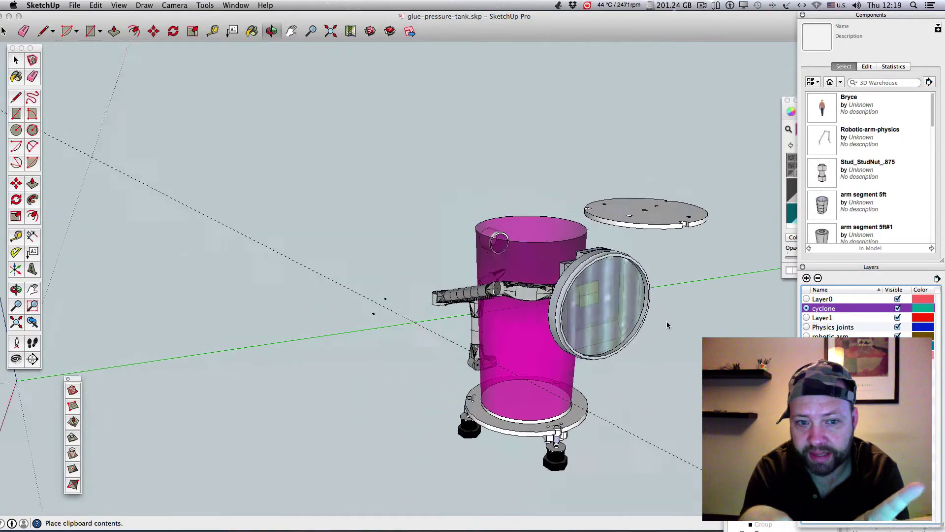
pyautogui.scroll(-5, 668, 326)
pyautogui.scroll(2, 668, 326)
pyautogui.moveTo(711, 17); pyautogui.dragTo(479, 16)
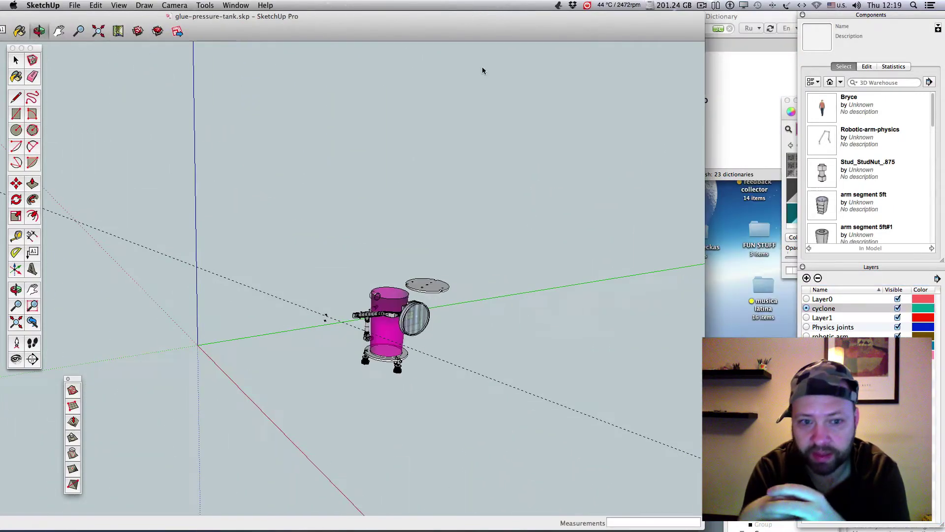
pyautogui.click(497, 315)
pyautogui.scroll(-3, 499, 319)
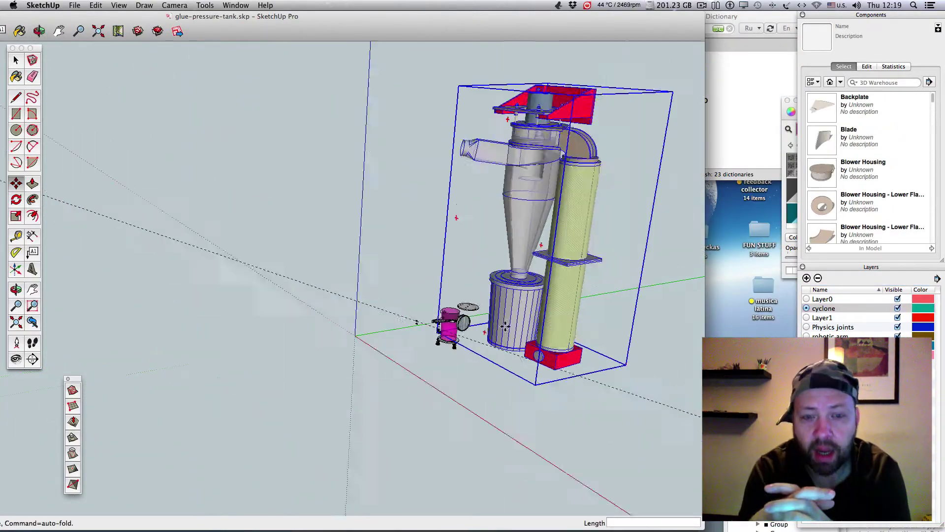
# Step: Scale the pasted dust collector down and move it to just above the glue tank
pyautogui.scroll(3, 499, 320)
pyautogui.click(17, 216)
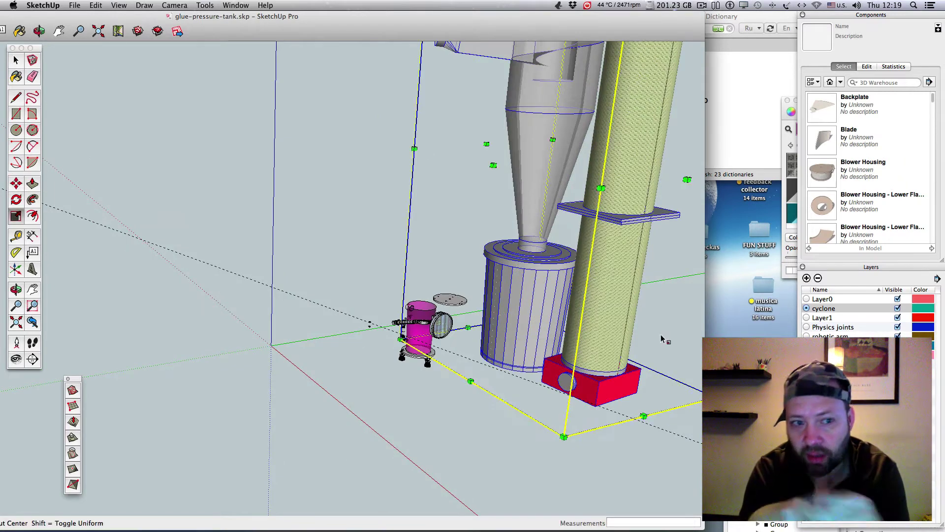
pyautogui.moveTo(564, 437); pyautogui.dragTo(531, 45)
pyautogui.scroll(-3, 582, 129)
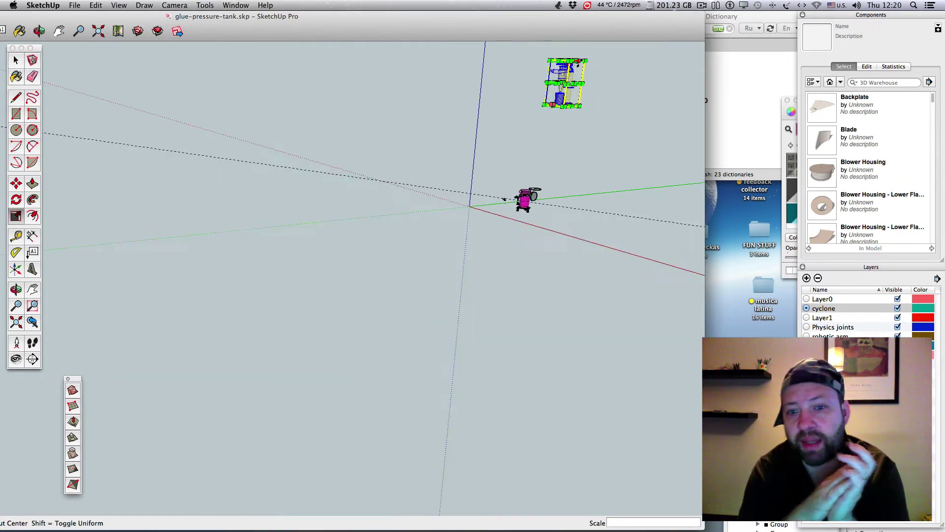
pyautogui.scroll(3, 572, 84)
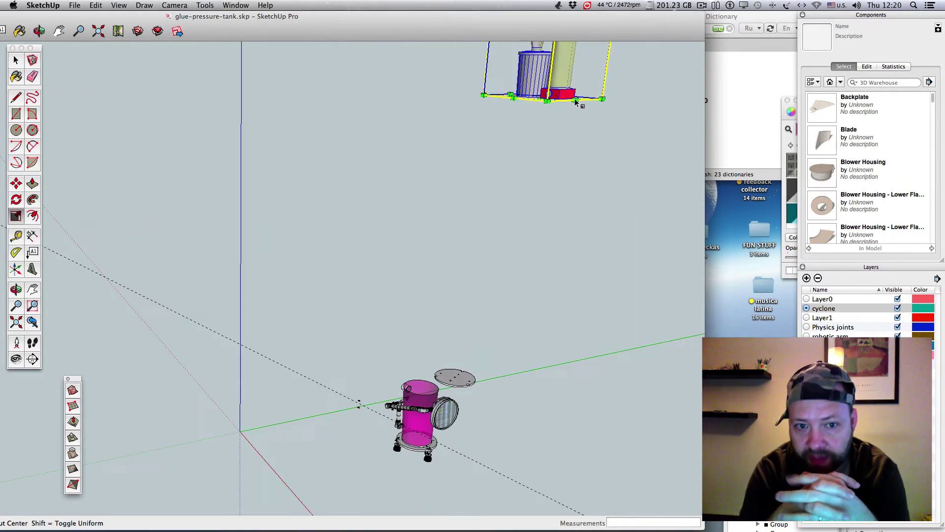
pyautogui.click(16, 183)
pyautogui.moveTo(565, 64); pyautogui.dragTo(435, 264)
pyautogui.scroll(-3, 435, 264)
# Step: Shrink the dust collector further in height, width and depth, finishing with a green and blue scale of about 0.57 and 0.50
pyautogui.click(14, 214)
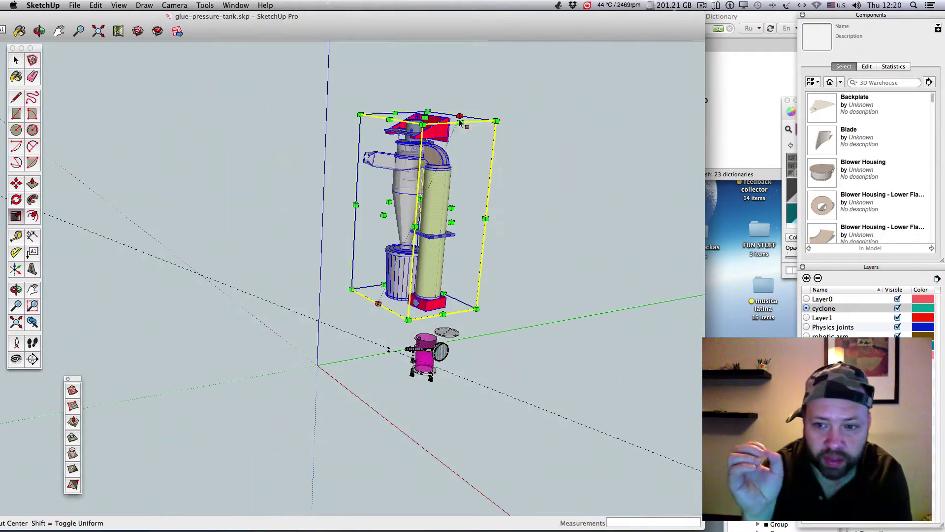
pyautogui.moveTo(461, 118); pyautogui.dragTo(425, 229)
pyautogui.moveTo(432, 317); pyautogui.dragTo(402, 301)
pyautogui.moveTo(408, 224); pyautogui.dragTo(376, 305)
pyautogui.scroll(3, 376, 305)
pyautogui.moveTo(362, 132); pyautogui.dragTo(334, 186)
pyautogui.scroll(2, 359, 329)
pyautogui.scroll(-2, 358, 329)
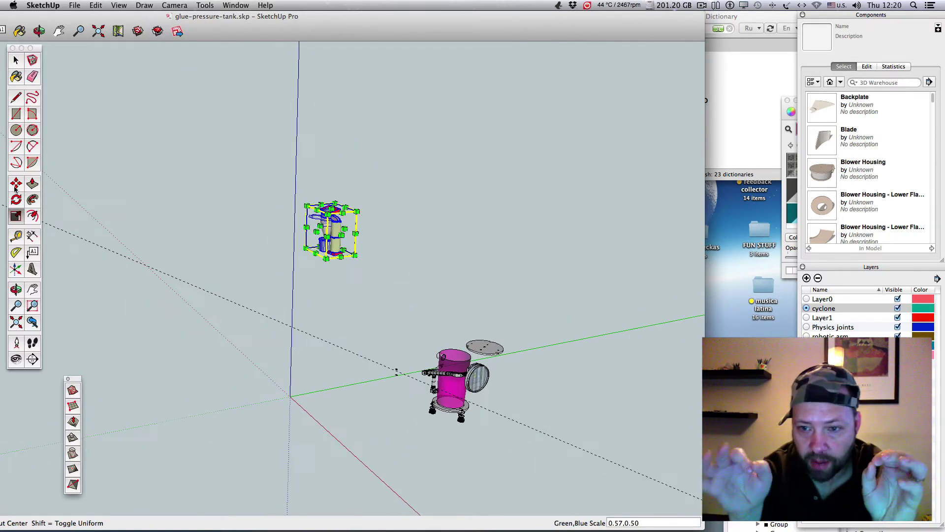
# Step: Move the shrunken dust collector toward the tank and shift it again after checking its distance from above
pyautogui.click(16, 183)
pyautogui.moveTo(337, 238); pyautogui.dragTo(442, 373)
pyautogui.scroll(-1, 460, 365)
pyautogui.moveTo(280, 20); pyautogui.dragTo(455, 21)
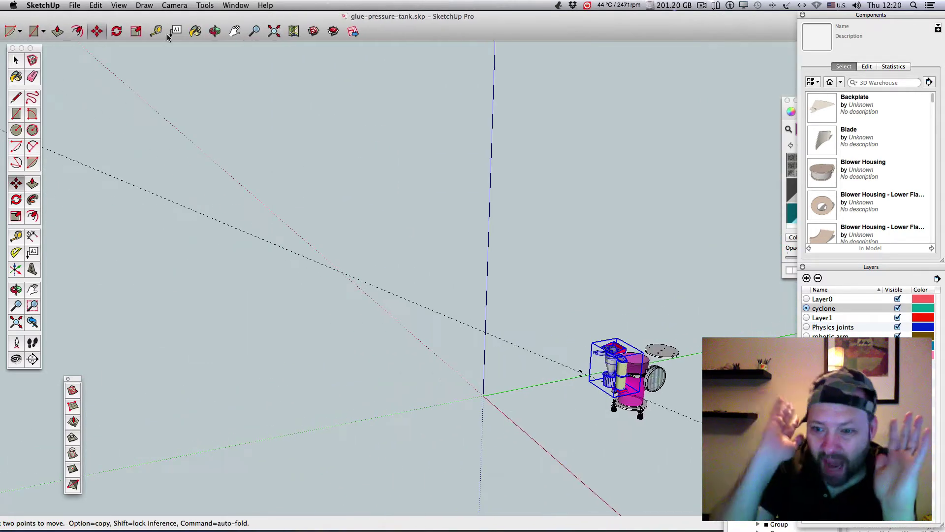
pyautogui.click(215, 31)
pyautogui.moveTo(395, 195)
pyautogui.mouseDown()
pyautogui.moveTo(510, 362)
pyautogui.moveTo(473, 345)
pyautogui.mouseUp()
pyautogui.click(17, 183)
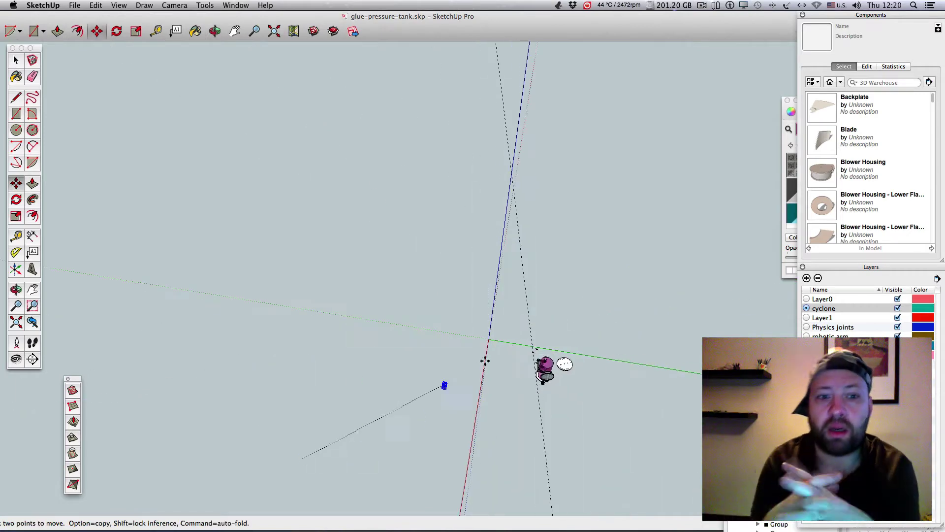
pyautogui.scroll(5, 624, 383)
pyautogui.moveTo(165, 141); pyautogui.dragTo(365, 330)
# Step: Bring the dust collector forward from behind the origin to the top of the tank in two moves
pyautogui.click(215, 33)
pyautogui.moveTo(418, 253); pyautogui.dragTo(420, 211)
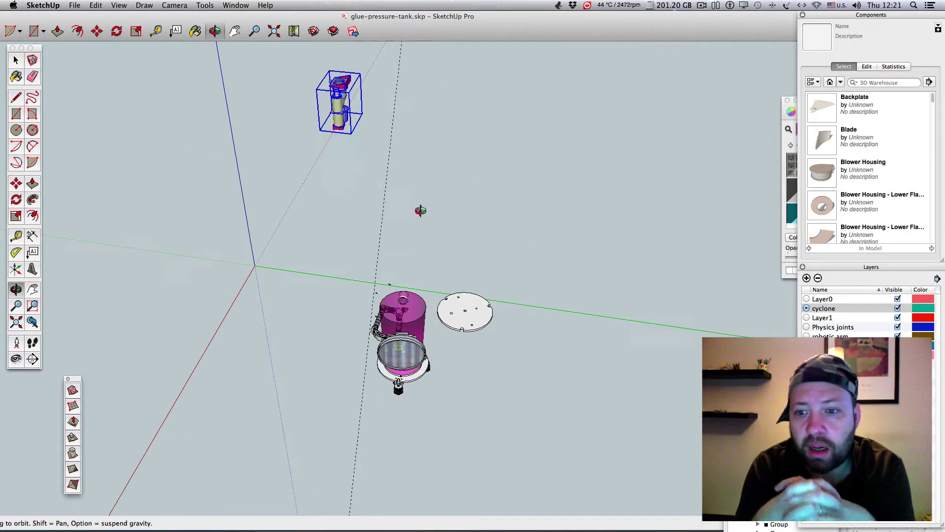
pyautogui.moveTo(360, 83); pyautogui.dragTo(394, 291)
pyautogui.click(215, 33)
pyautogui.moveTo(461, 299); pyautogui.dragTo(462, 272)
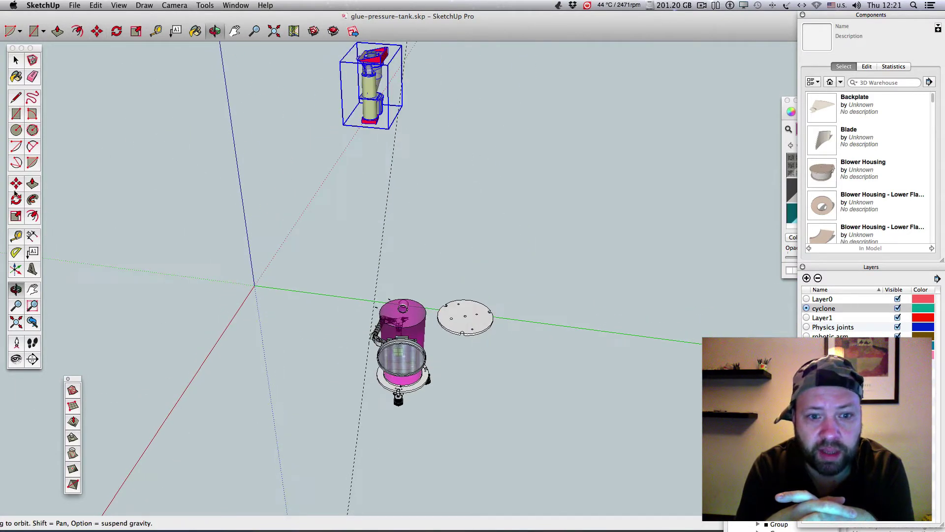
pyautogui.click(16, 188)
pyautogui.moveTo(362, 76); pyautogui.dragTo(391, 307)
# Step: Check the dust collector's position from several sides and move it beside one of the feet under the tank's base plate
pyautogui.click(215, 32)
pyautogui.moveTo(598, 364); pyautogui.dragTo(570, 301)
pyautogui.scroll(-5, 540, 365)
pyautogui.moveTo(576, 436); pyautogui.dragTo(588, 332)
pyautogui.moveTo(416, 279); pyautogui.dragTo(608, 389, button='middle')
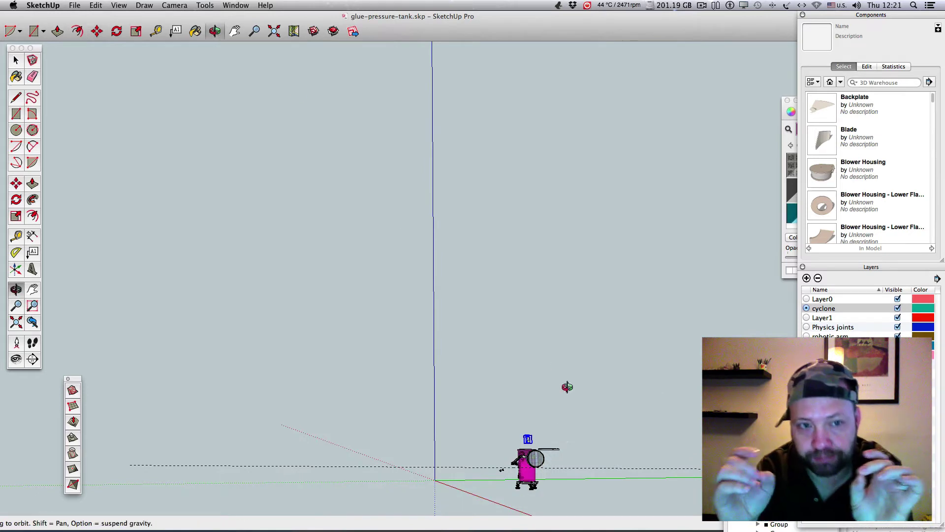
pyautogui.moveTo(567, 386); pyautogui.dragTo(16, 204)
pyautogui.click(215, 32)
pyautogui.moveTo(443, 197); pyautogui.dragTo(8, 178)
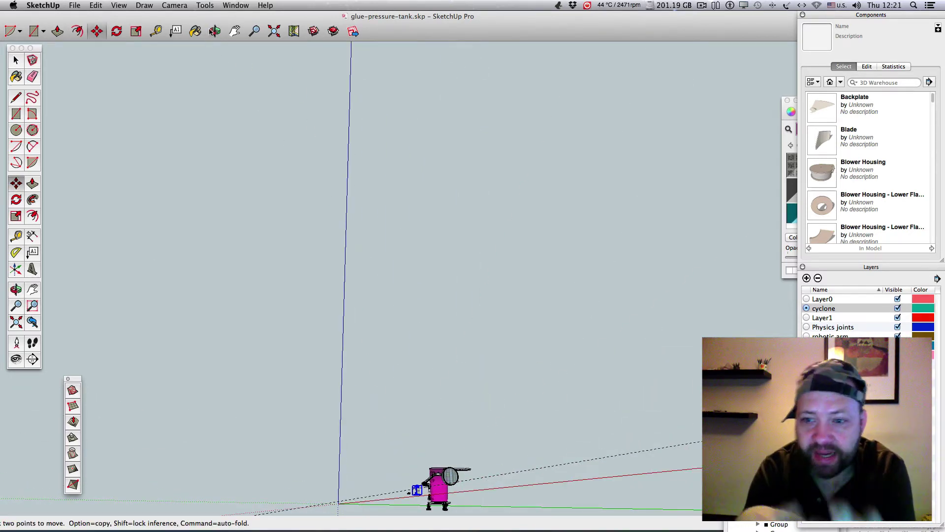
pyautogui.moveTo(296, 187); pyautogui.dragTo(98, 448, button='middle')
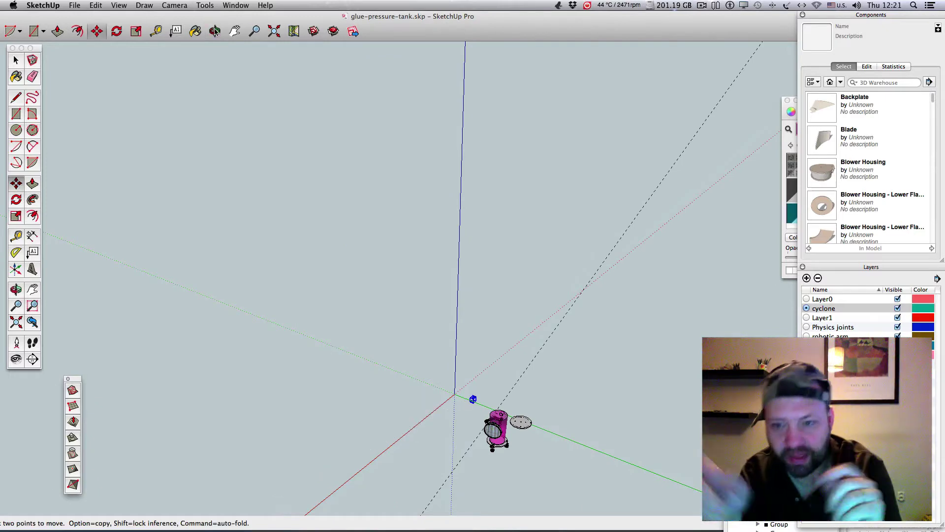
pyautogui.moveTo(207, 393); pyautogui.dragTo(635, 420, button='middle')
pyautogui.scroll(8, 443, 411)
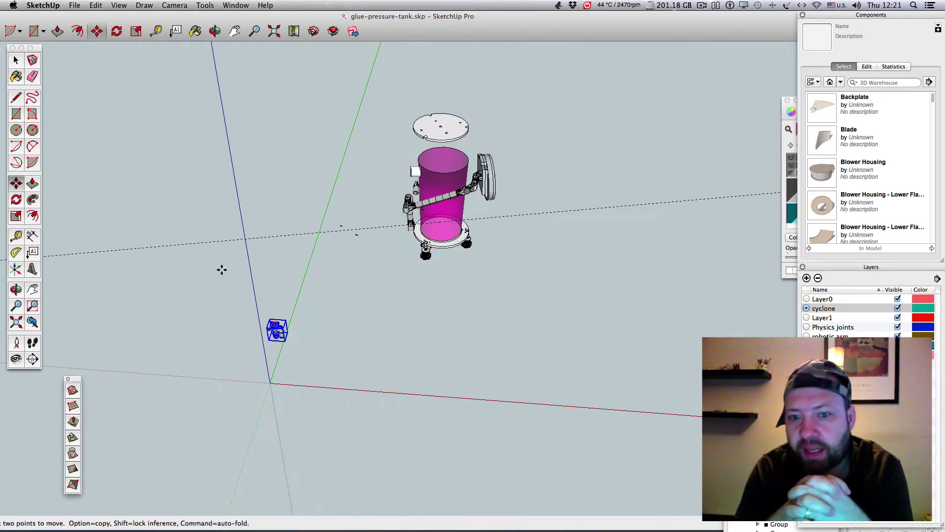
pyautogui.moveTo(232, 365); pyautogui.dragTo(452, 310)
pyautogui.scroll(8, 364, 260)
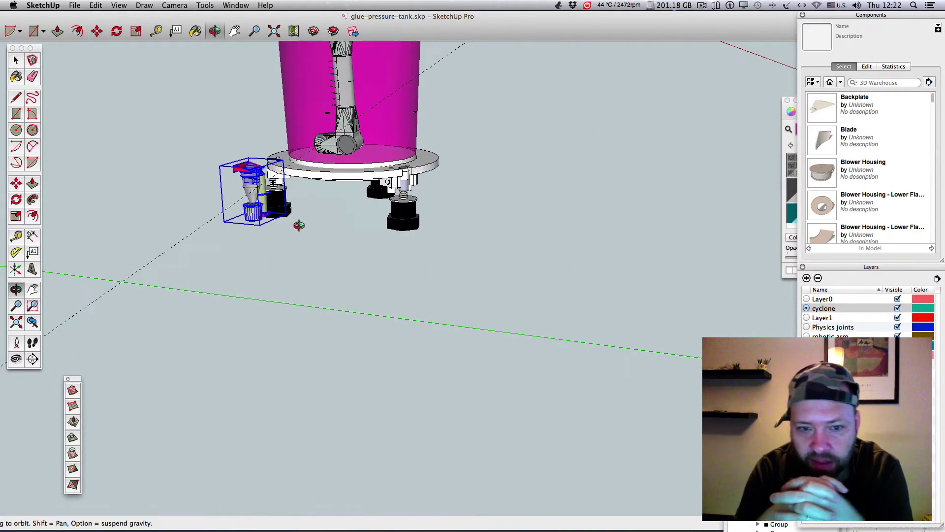
# Step: Enlarge the dust collector beside the base plate by scaling it in height, width and depth
pyautogui.press('s')
pyautogui.moveTo(285, 159); pyautogui.dragTo(318, 132)
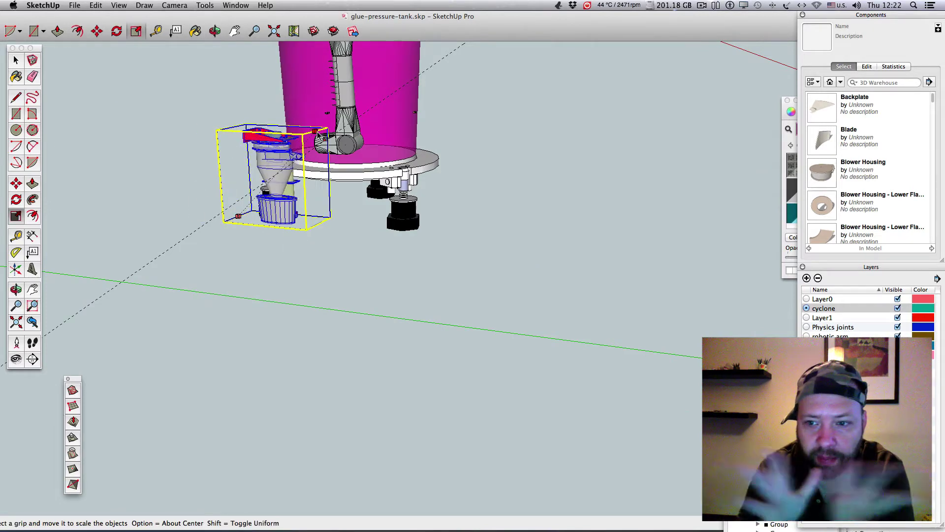
pyautogui.moveTo(259, 134); pyautogui.dragTo(234, 145)
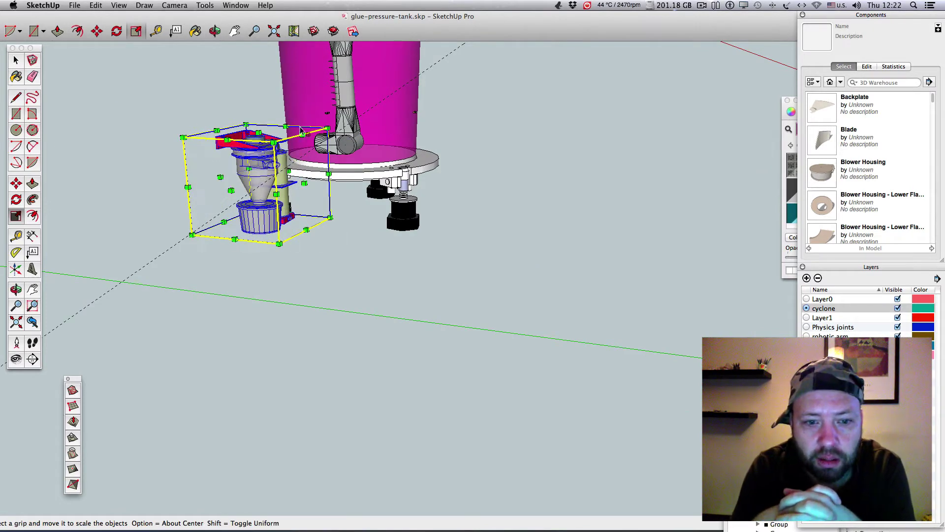
# Step: Rescale the dust collector's width and depth from above until its proportions suit the tank
pyautogui.click(215, 31)
pyautogui.moveTo(303, 205); pyautogui.dragTo(389, 370)
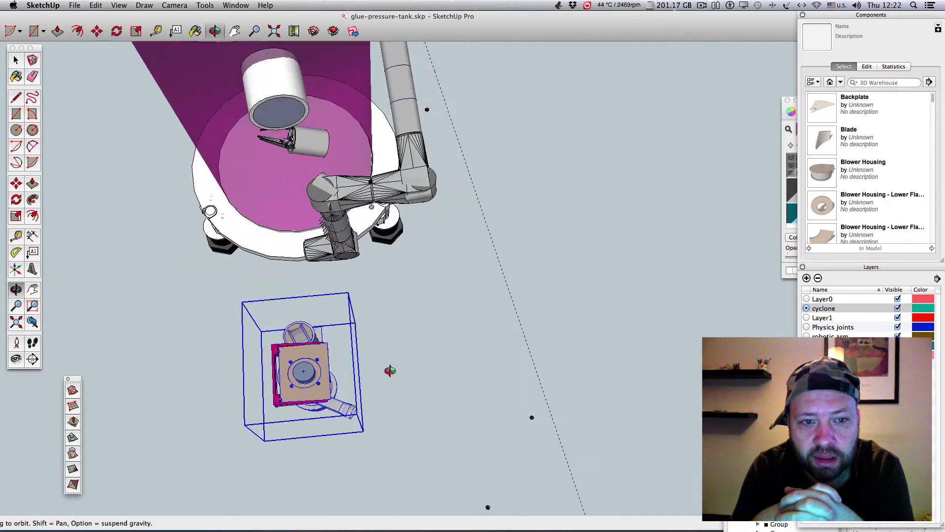
pyautogui.click(16, 216)
pyautogui.moveTo(352, 308); pyautogui.dragTo(337, 329)
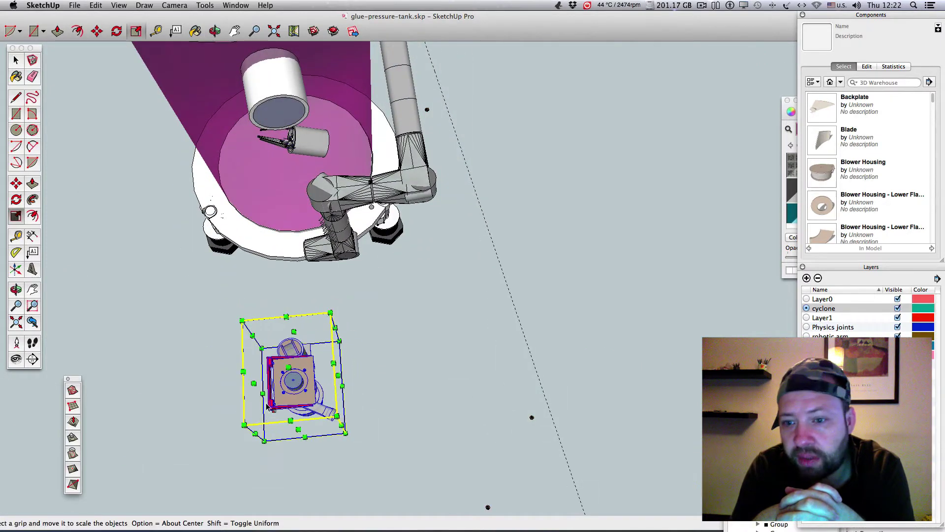
pyautogui.moveTo(256, 434); pyautogui.dragTo(262, 430)
pyautogui.moveTo(289, 318); pyautogui.dragTo(311, 386)
pyautogui.click(215, 32)
pyautogui.click(16, 216)
pyautogui.moveTo(306, 343); pyautogui.dragTo(347, 274)
pyautogui.click(702, 6)
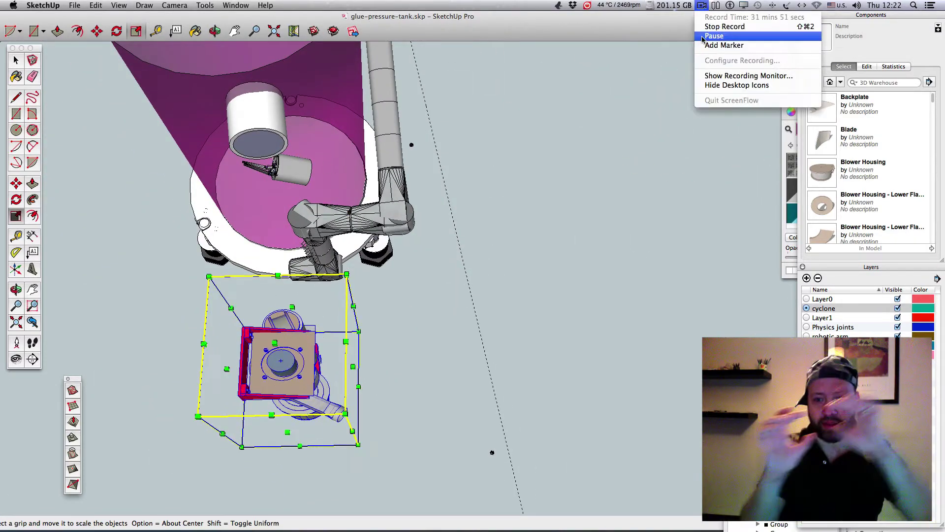
pyautogui.click(716, 36)
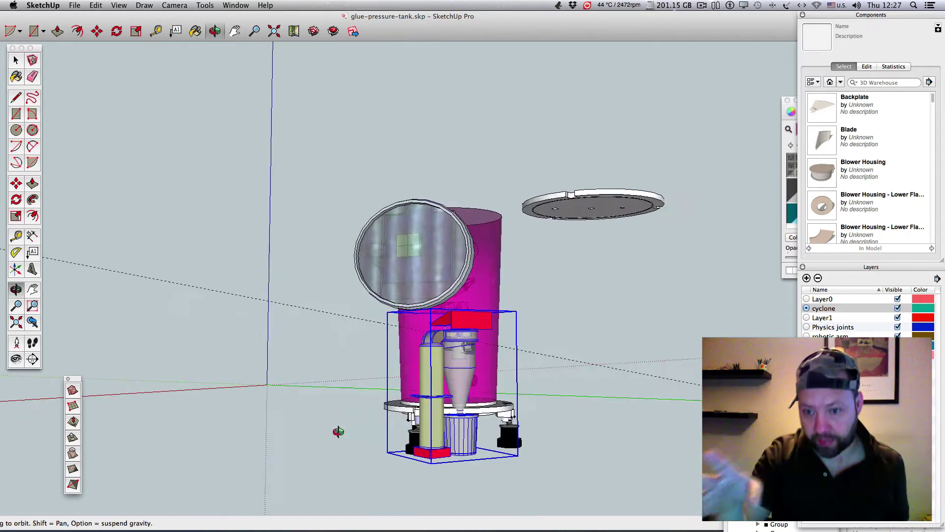
pyautogui.moveTo(339, 431); pyautogui.dragTo(576, 351)
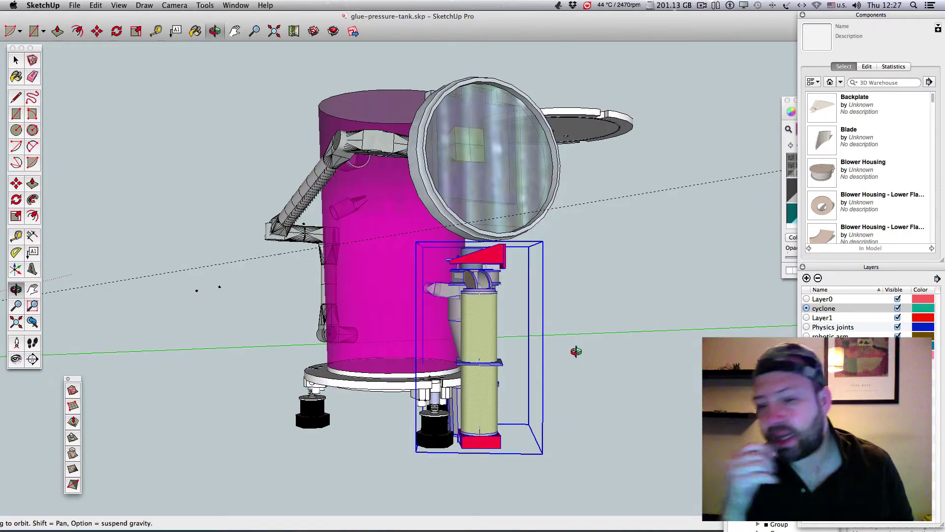
pyautogui.scroll(3, 575, 353)
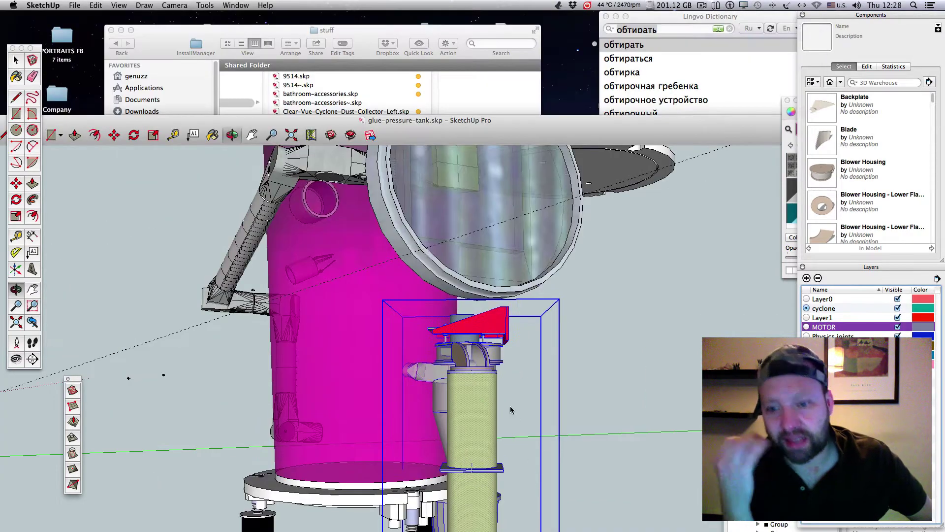
# Step: Move the black motor next to the back of the glue tank, near the robotic arm
pyautogui.scroll(-10, 510, 410)
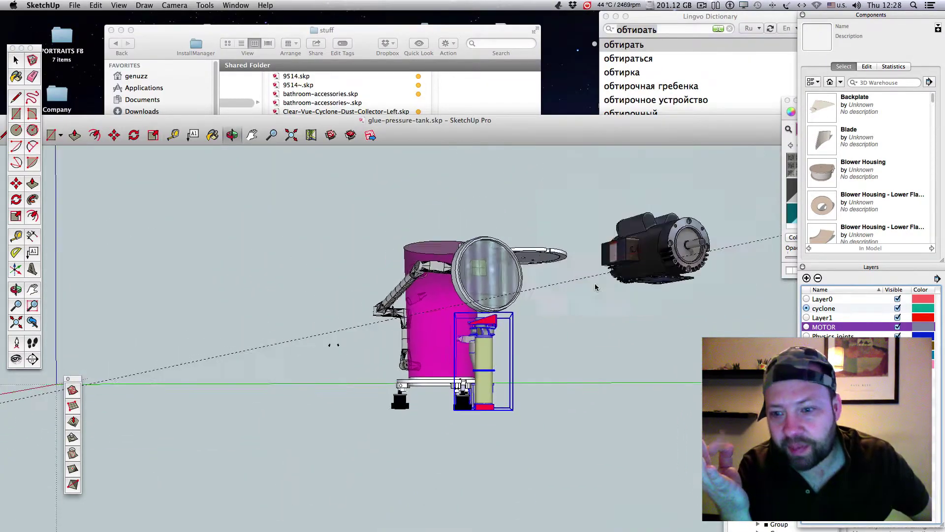
pyautogui.moveTo(596, 278); pyautogui.dragTo(343, 195, button='middle')
pyautogui.moveTo(469, 126); pyautogui.dragTo(467, 37)
pyautogui.moveTo(335, 207); pyautogui.dragTo(237, 231, button='middle')
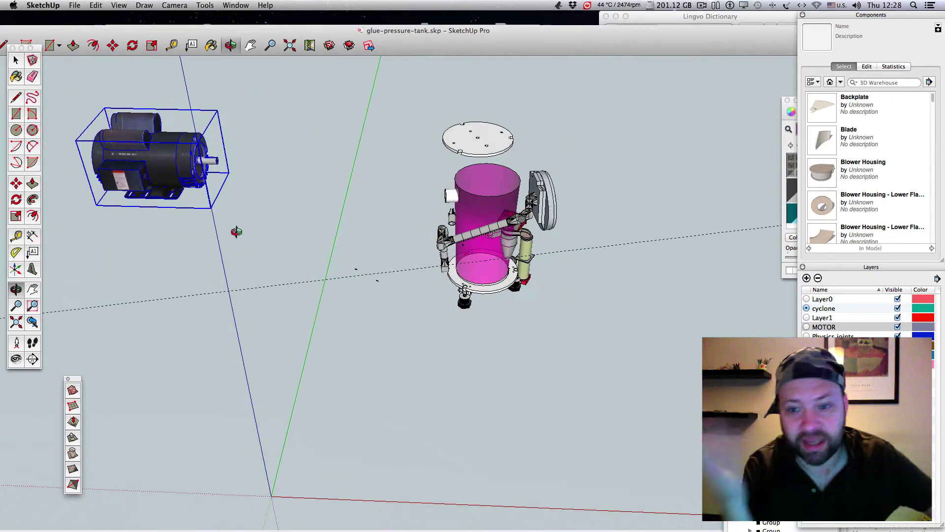
pyautogui.click(16, 183)
pyautogui.click(150, 152)
pyautogui.moveTo(427, 459); pyautogui.dragTo(601, 386, button='middle')
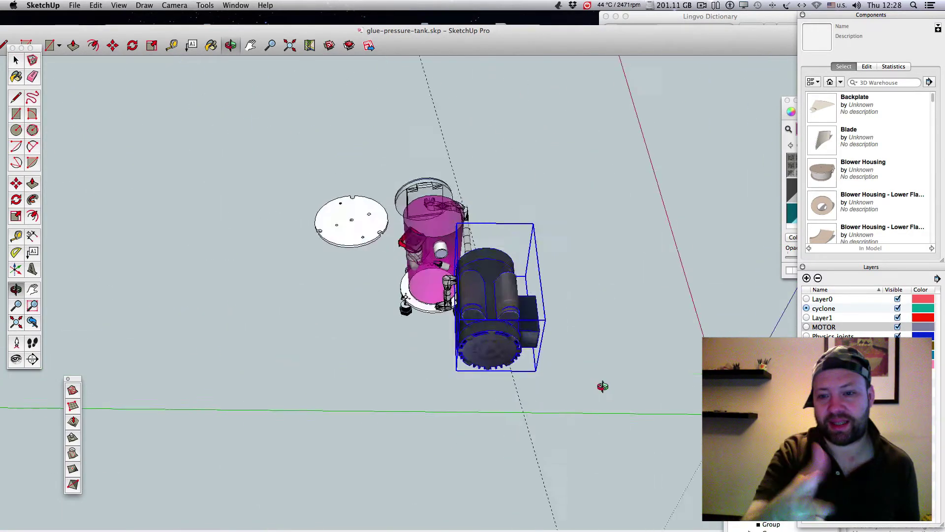
# Step: Rotate the motor about its housing while its shaft faces the tank
pyautogui.scroll(5, 542, 353)
pyautogui.moveTo(579, 174); pyautogui.dragTo(575, 298, button='middle')
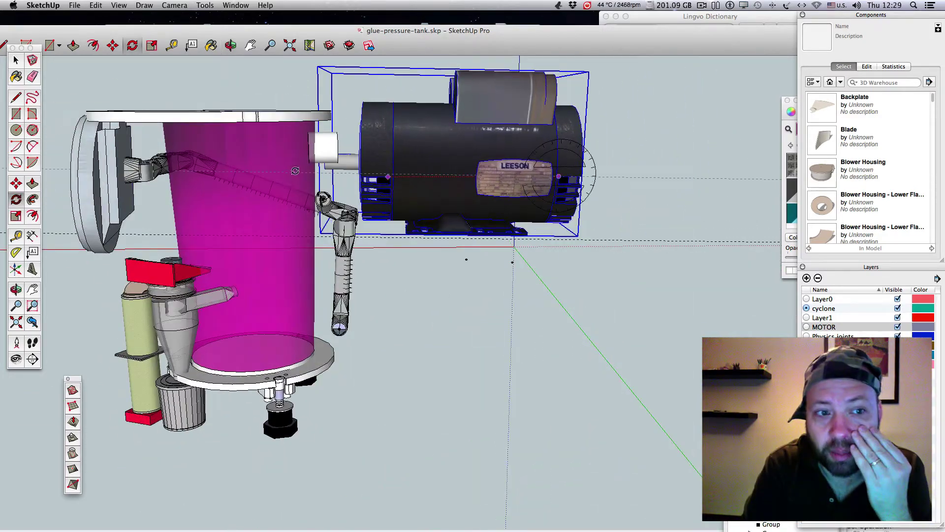
pyautogui.click(615, 162)
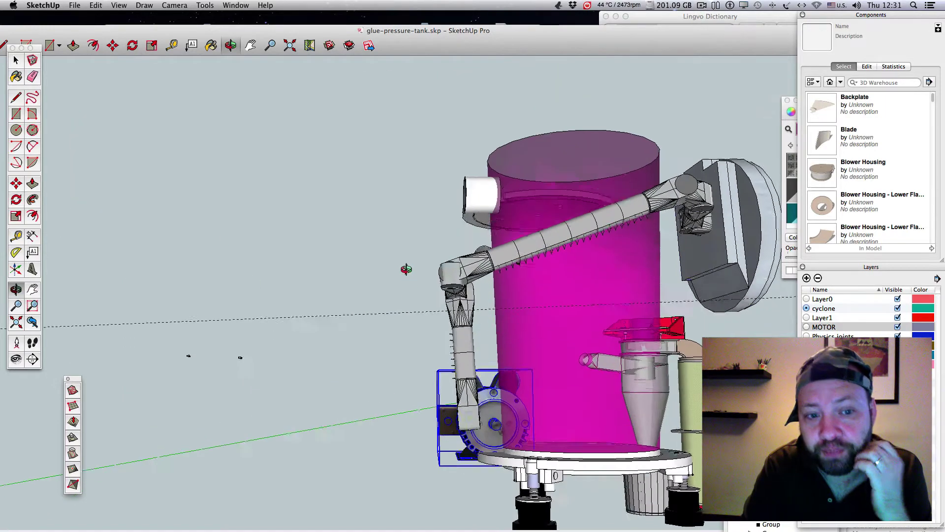
# Step: Shift the motor along the green axis so its shaft lines up with the foot of the robotic arm
pyautogui.moveTo(407, 269); pyautogui.dragTo(132, 172, button='middle')
pyautogui.moveTo(519, 410); pyautogui.dragTo(491, 408)
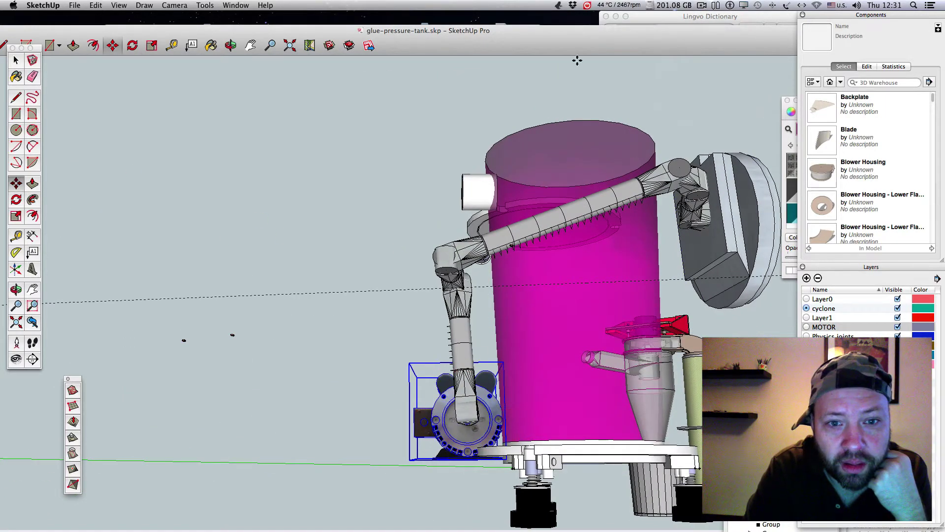
pyautogui.click(229, 48)
pyautogui.moveTo(567, 236); pyautogui.dragTo(557, 275)
pyautogui.scroll(5, 557, 275)
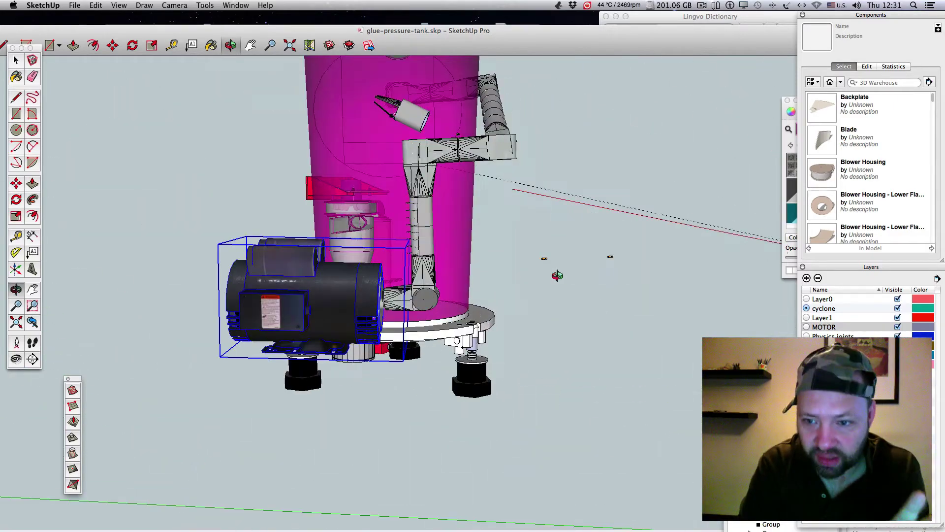
pyautogui.click(701, 5)
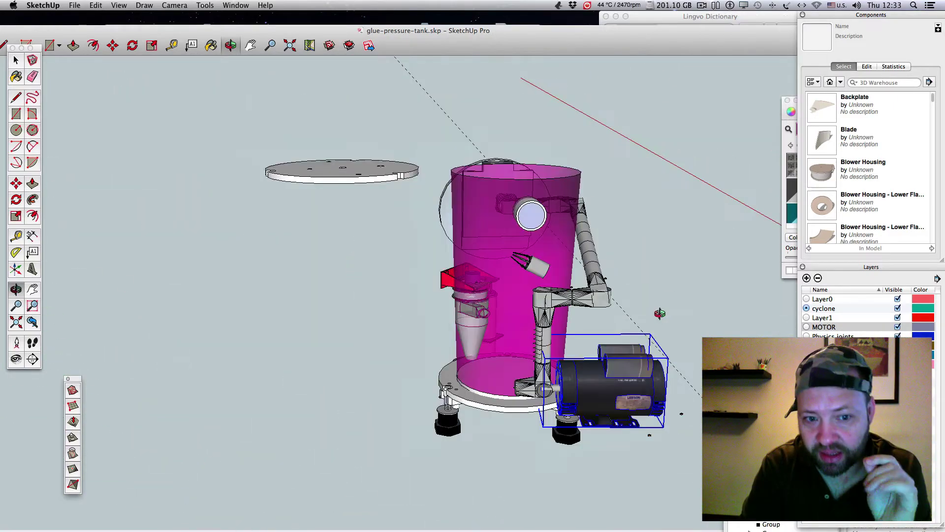
pyautogui.moveTo(658, 312); pyautogui.dragTo(631, 150)
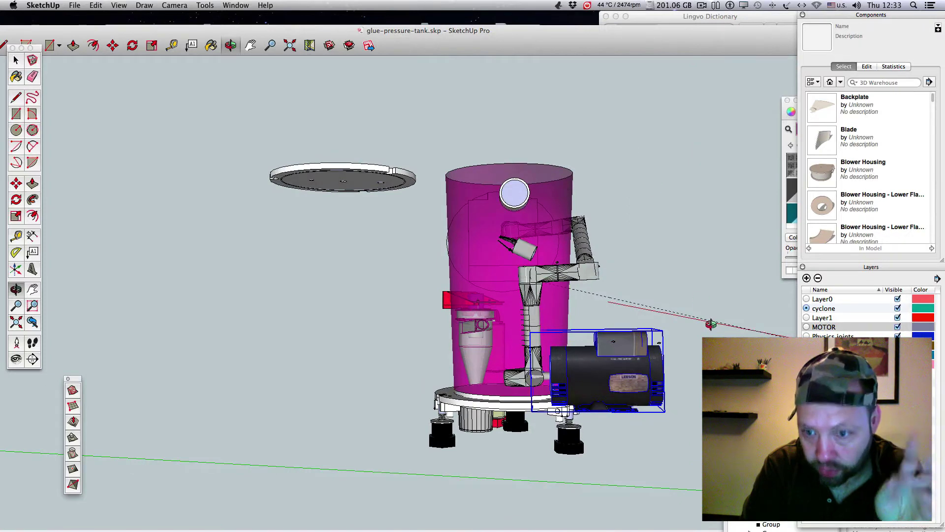
# Step: Scale the motor uniformly and move it behind the tank to suit the foot of the robotic arm
pyautogui.moveTo(660, 333); pyautogui.dragTo(653, 228)
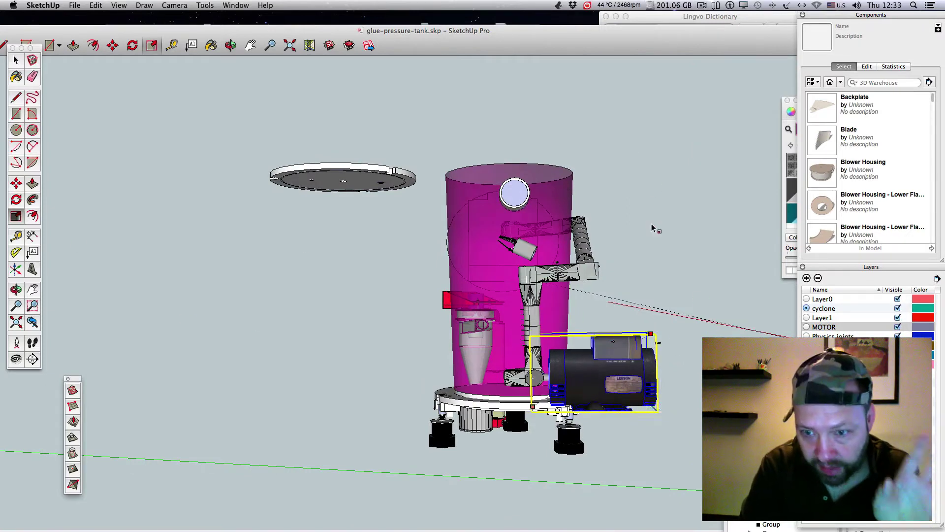
pyautogui.click(657, 336)
pyautogui.scroll(3, 564, 382)
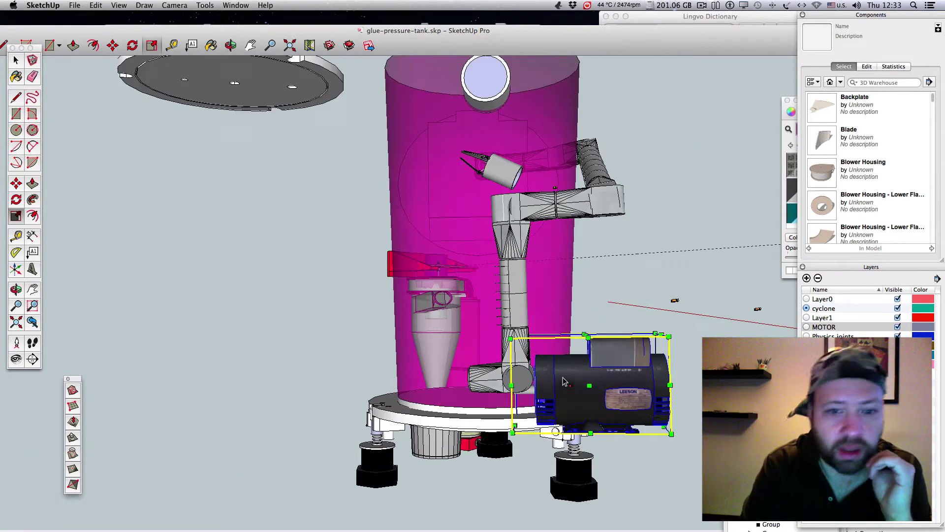
pyautogui.click(15, 184)
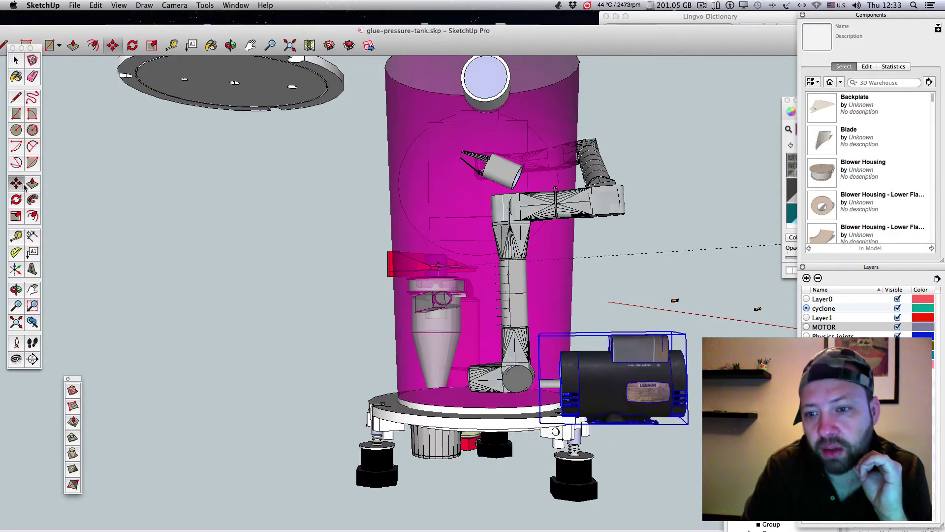
pyautogui.click(231, 46)
pyautogui.moveTo(600, 254); pyautogui.dragTo(724, 253)
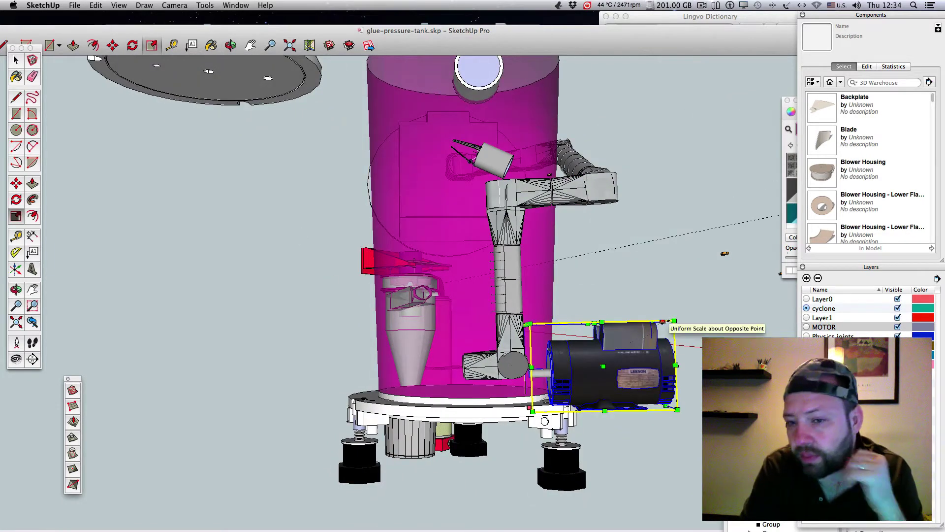
pyautogui.moveTo(674, 320); pyautogui.dragTo(691, 310)
pyautogui.click(15, 60)
# Step: Inside the robotic arm group, rotate the foot joint to face the motor and move it into line with the shaft
pyautogui.doubleClick(507, 376)
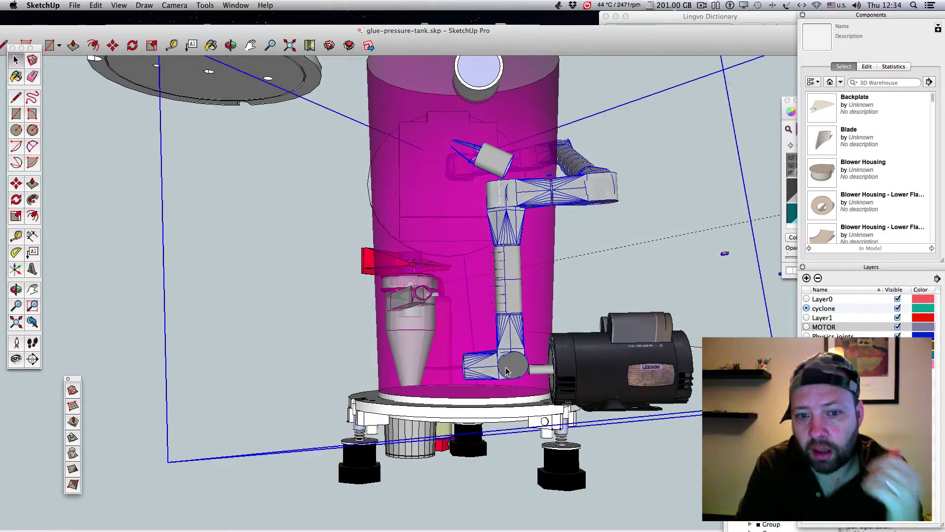
pyautogui.doubleClick(507, 377)
pyautogui.click(507, 377)
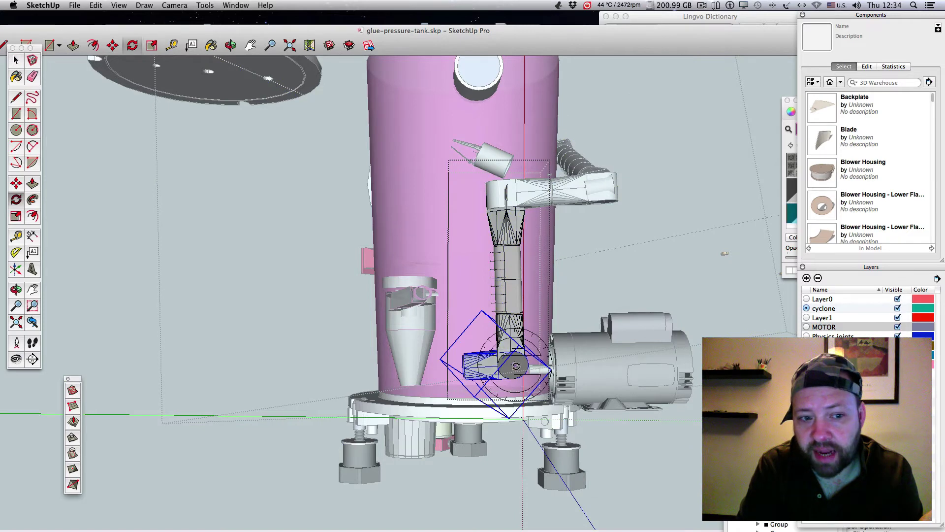
pyautogui.click(577, 371)
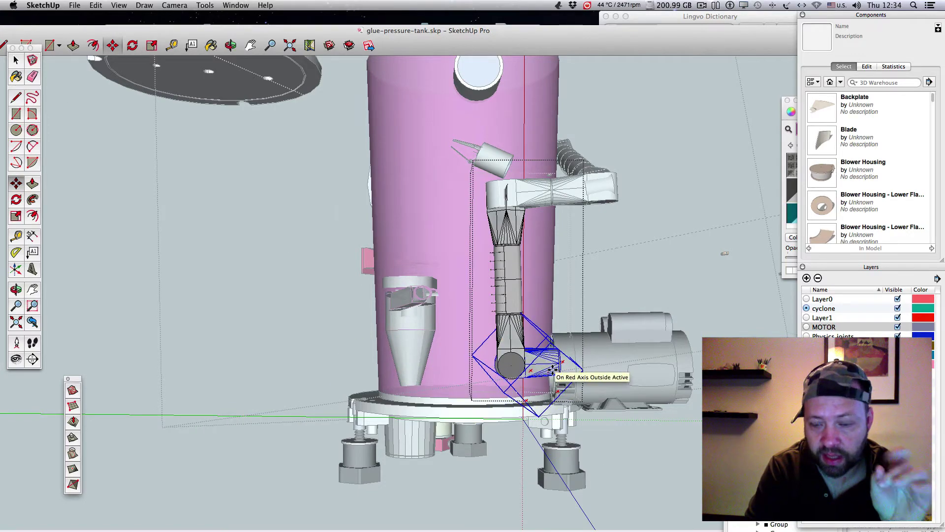
pyautogui.scroll(8, 566, 370)
pyautogui.moveTo(485, 350); pyautogui.dragTo(495, 351)
pyautogui.scroll(-10, 698, 361)
pyautogui.scroll(1, 698, 361)
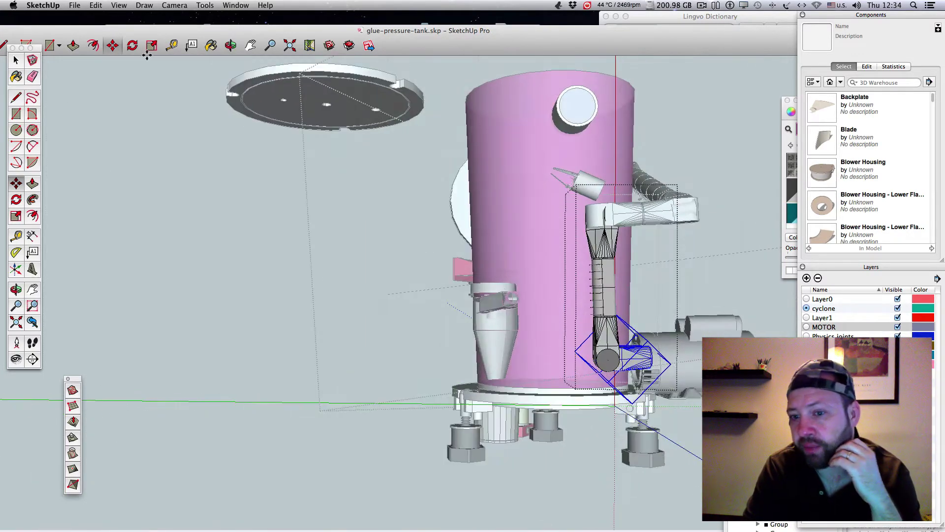
# Step: Close the robotic arm group and move the motor from above toward the arm's rotated foot joint
pyautogui.click(237, 43)
pyautogui.moveTo(492, 295); pyautogui.dragTo(292, 509)
pyautogui.click(250, 46)
pyautogui.moveTo(388, 276); pyautogui.dragTo(643, 107)
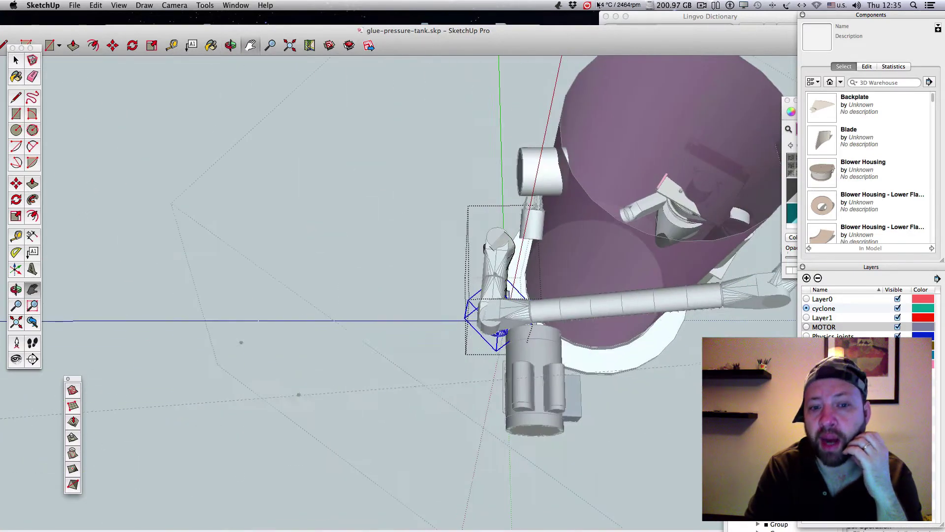
pyautogui.click(14, 57)
pyautogui.click(227, 217)
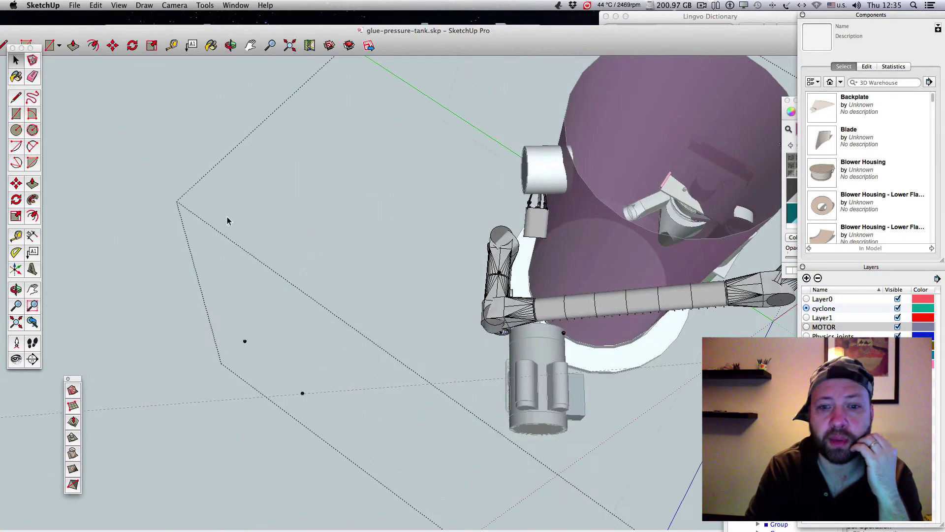
pyautogui.click(308, 206)
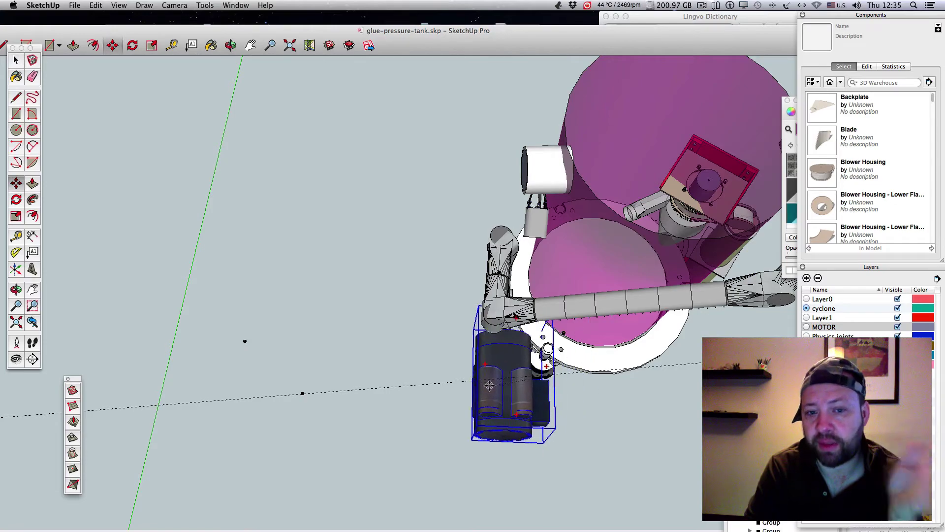
# Step: Refine the motor's position beside the tank so its shaft aligns with the foot joint, and check it from the side
pyautogui.click(234, 48)
pyautogui.moveTo(492, 394); pyautogui.dragTo(787, 241)
pyautogui.scroll(5, 556, 338)
pyautogui.click(16, 183)
pyautogui.moveTo(538, 367); pyautogui.dragTo(493, 438)
pyautogui.click(230, 47)
pyautogui.scroll(-5, 400, 370)
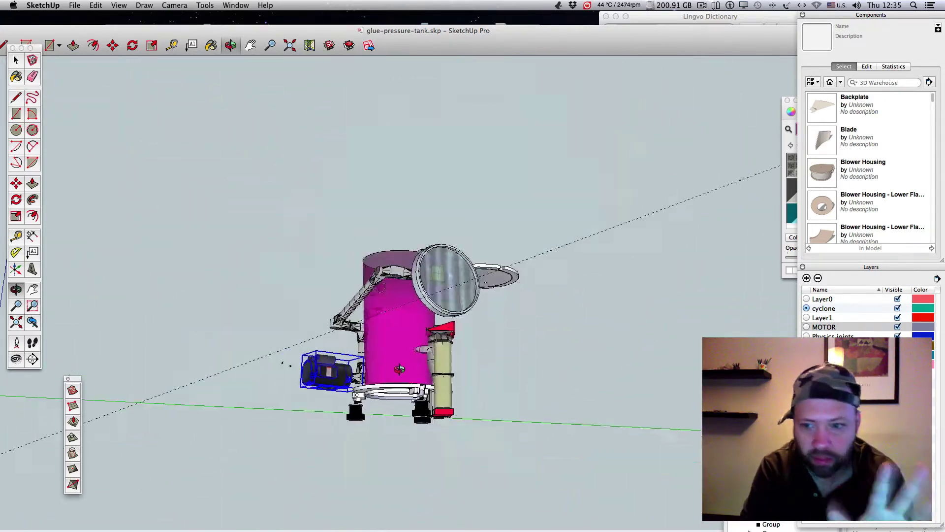
pyautogui.scroll(3, 400, 370)
pyautogui.moveTo(400, 370); pyautogui.dragTo(247, 354)
pyautogui.scroll(3, 247, 354)
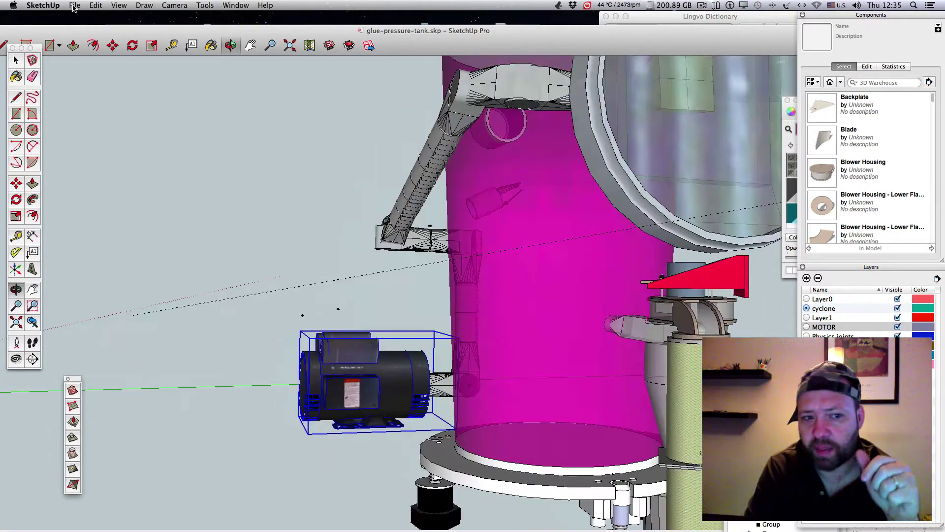
# Step: Import SIGN from the CHARACTER ART > DREMCHAK DECOR folder as an image, with All Supported Image Types as the format
pyautogui.click(75, 5)
pyautogui.click(86, 167)
pyautogui.moveTo(514, 301); pyautogui.dragTo(338, 301)
pyautogui.click(419, 182)
pyautogui.click(419, 165)
pyautogui.click(543, 243)
pyautogui.click(396, 110)
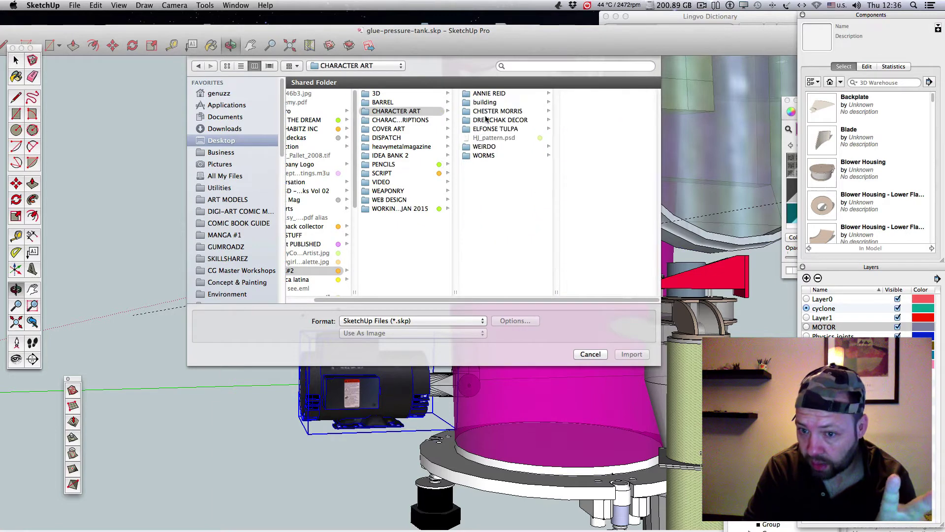
pyautogui.click(501, 119)
pyautogui.click(413, 320)
pyautogui.click(394, 384)
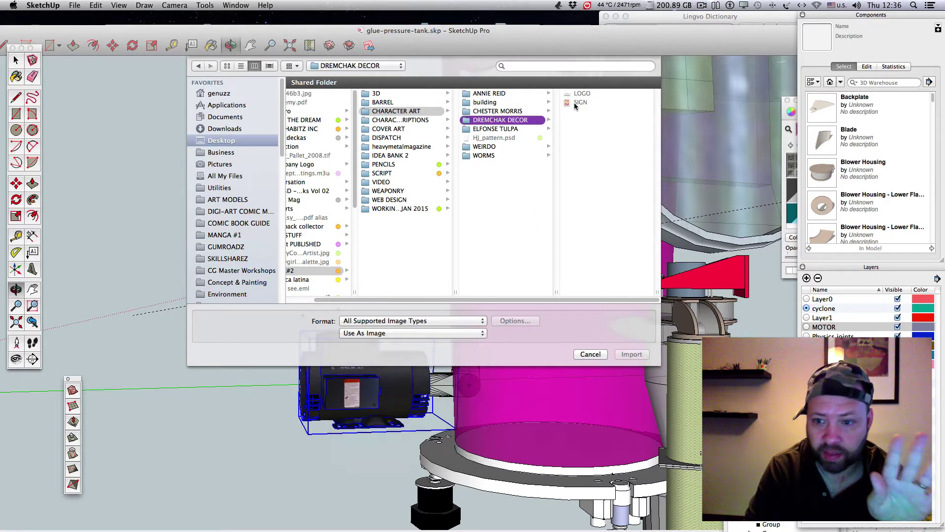
pyautogui.click(579, 102)
pyautogui.click(632, 353)
# Step: Place the imported sign on the motor's side plate, size it to the plate and move it to the plate's middle
pyautogui.click(325, 408)
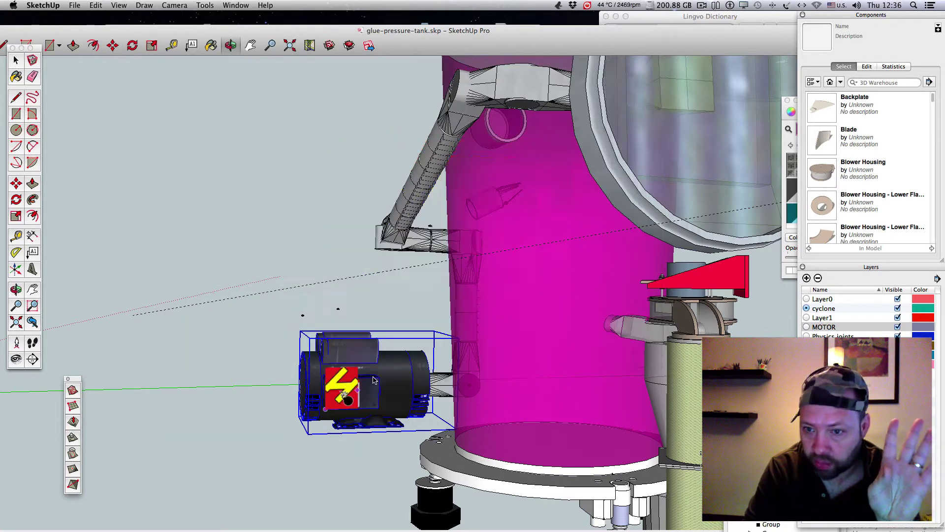
pyautogui.click(348, 402)
pyautogui.moveTo(300, 354); pyautogui.dragTo(300, 354, button='middle')
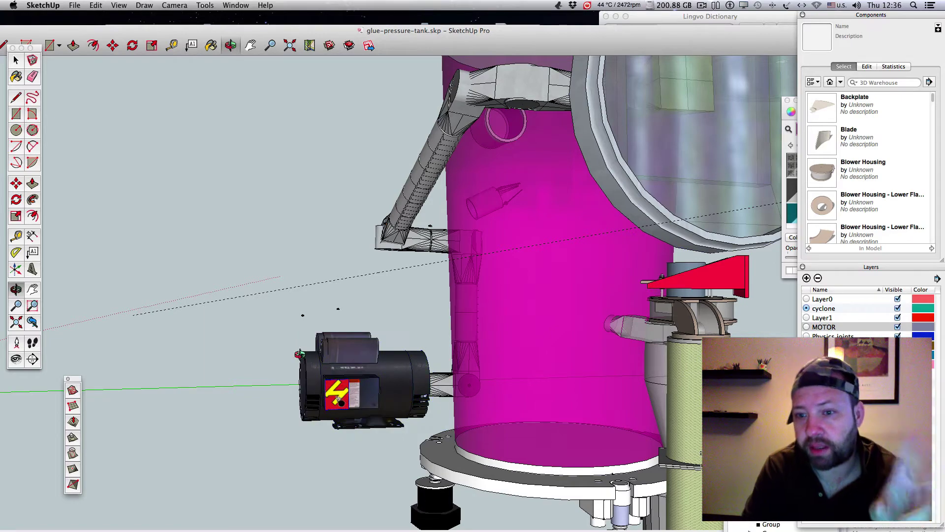
pyautogui.click(17, 183)
pyautogui.click(340, 397)
pyautogui.scroll(-5, 356, 399)
pyautogui.scroll(5, 358, 389)
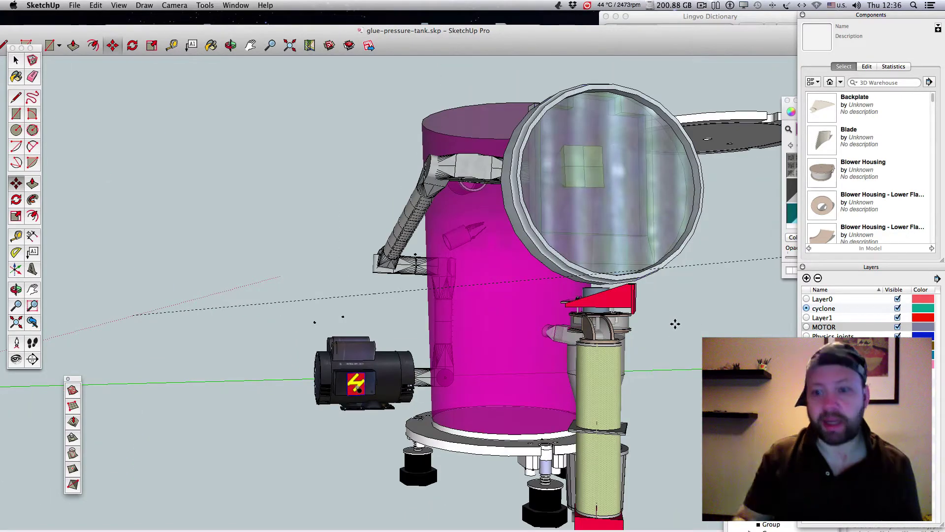
# Step: Uncover the stuff folder in Finder and look through the downloaded SketchUp part files
pyautogui.moveTo(492, 30); pyautogui.dragTo(420, 295)
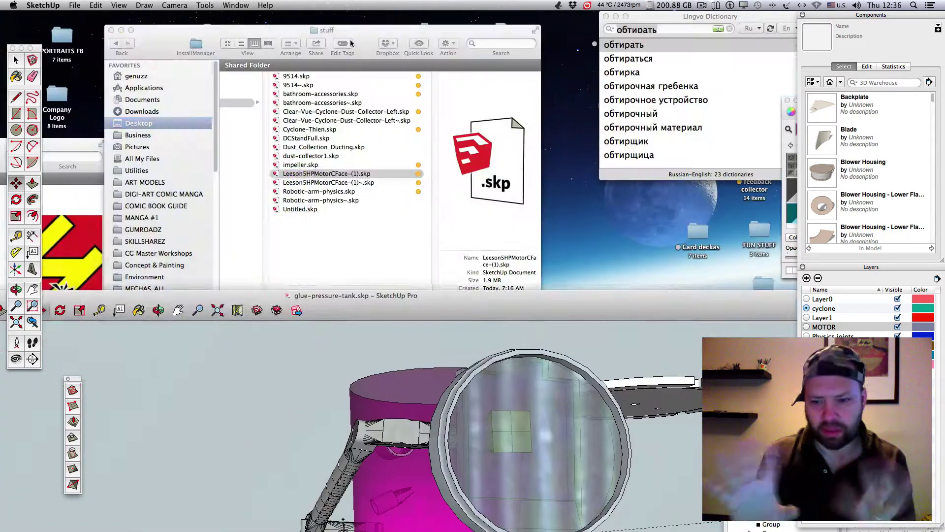
pyautogui.click(350, 42)
pyautogui.click(392, 185)
pyautogui.click(409, 164)
pyautogui.click(424, 118)
pyautogui.click(421, 94)
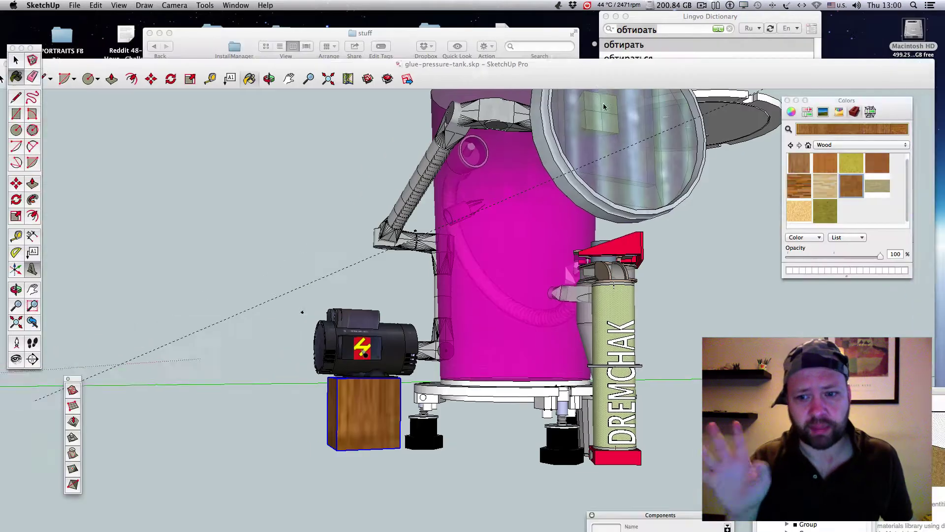
# Step: Open impeller.skp from the stuff folder in Finder to view the part, accepting the version warning
pyautogui.moveTo(527, 65)
pyautogui.mouseDown()
pyautogui.moveTo(533, 85)
pyautogui.moveTo(525, 41)
pyautogui.moveTo(525, 80)
pyautogui.mouseUp()
pyautogui.moveTo(512, 35); pyautogui.dragTo(526, 19)
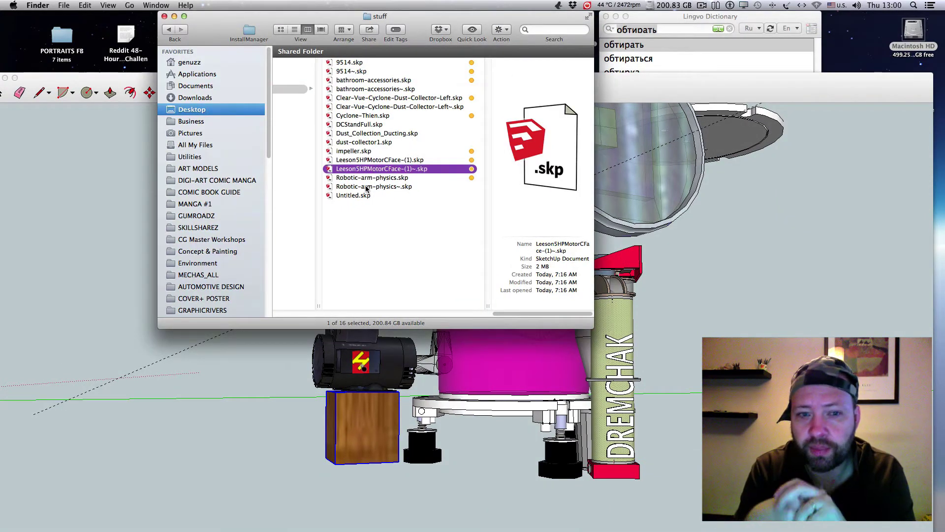
pyautogui.press('Up')
pyautogui.click(366, 152)
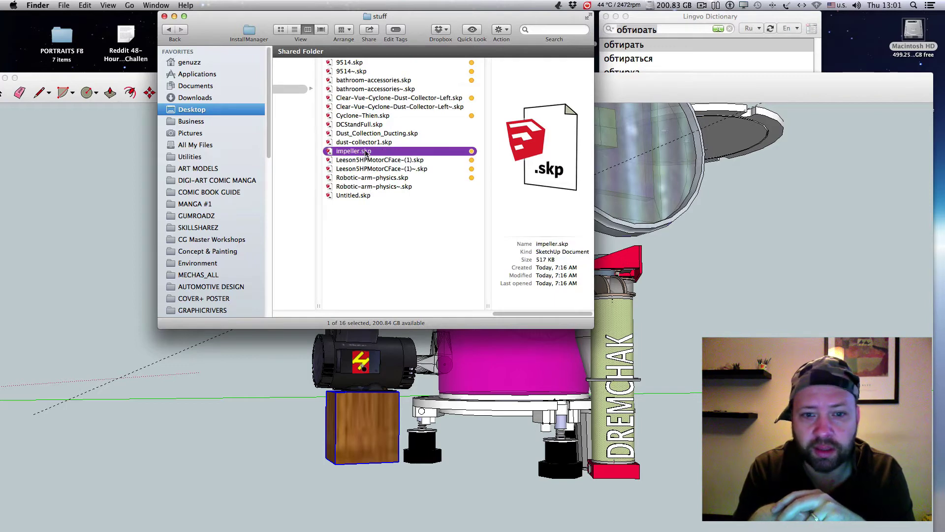
pyautogui.doubleClick(365, 152)
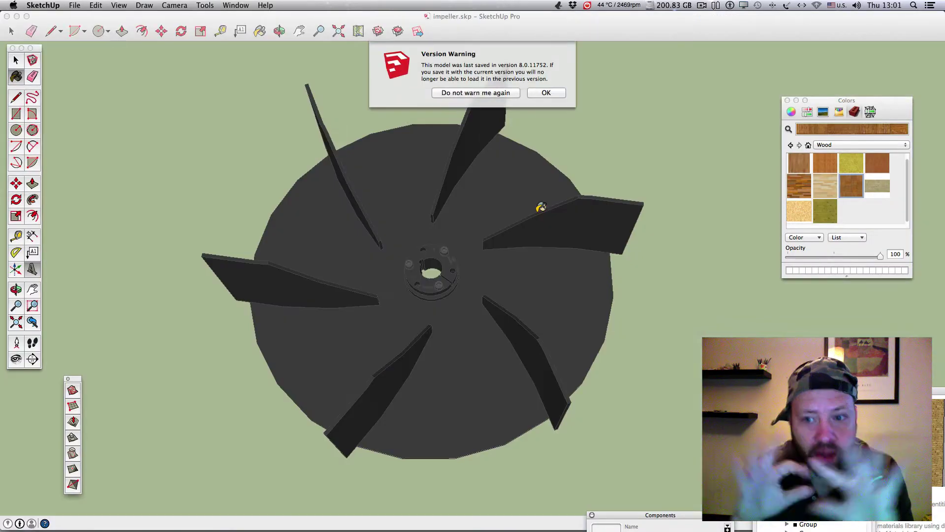
pyautogui.click(554, 93)
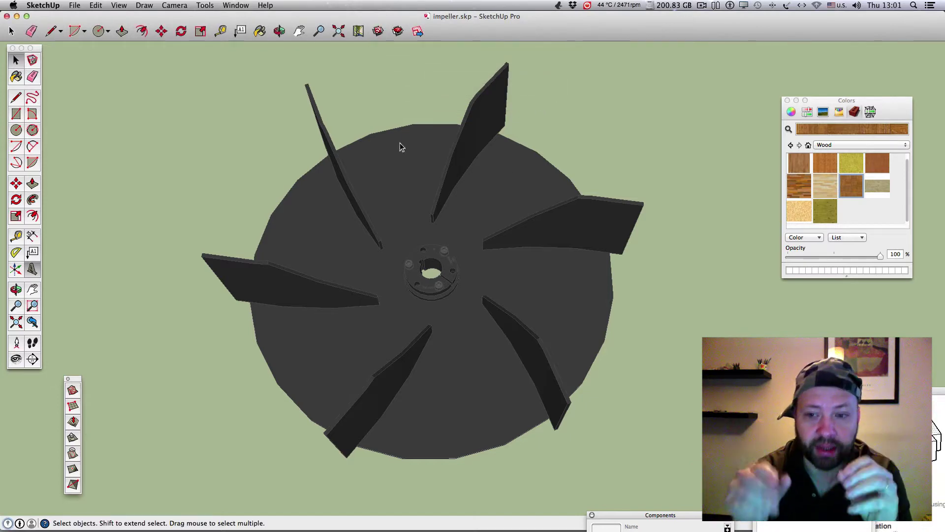
# Step: Delete the impeller group from impeller.skp and close that file without saving
pyautogui.click(428, 209)
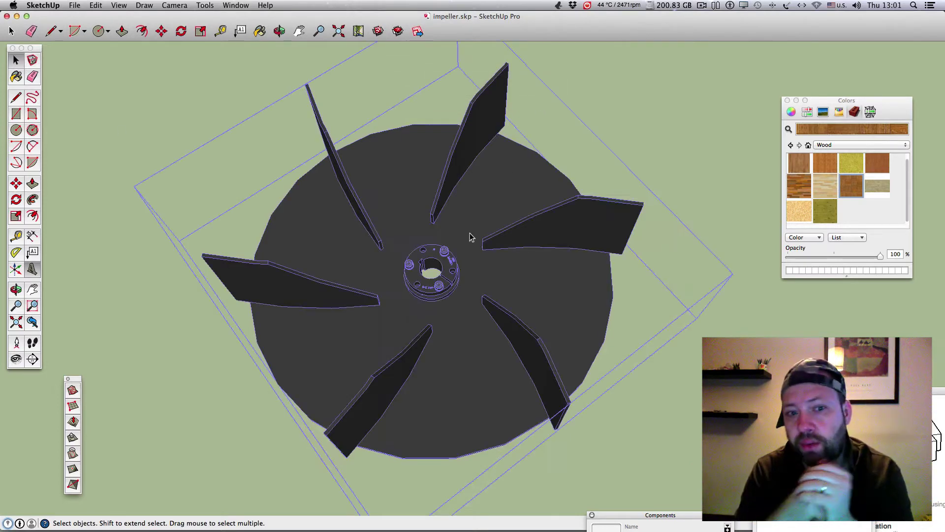
pyautogui.press('Delete')
pyautogui.moveTo(450, 20); pyautogui.dragTo(661, 88)
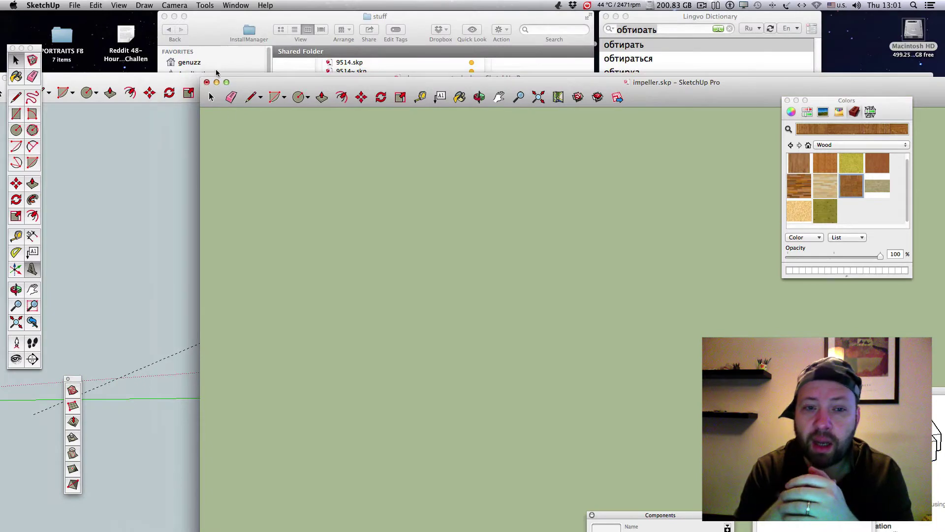
pyautogui.click(207, 82)
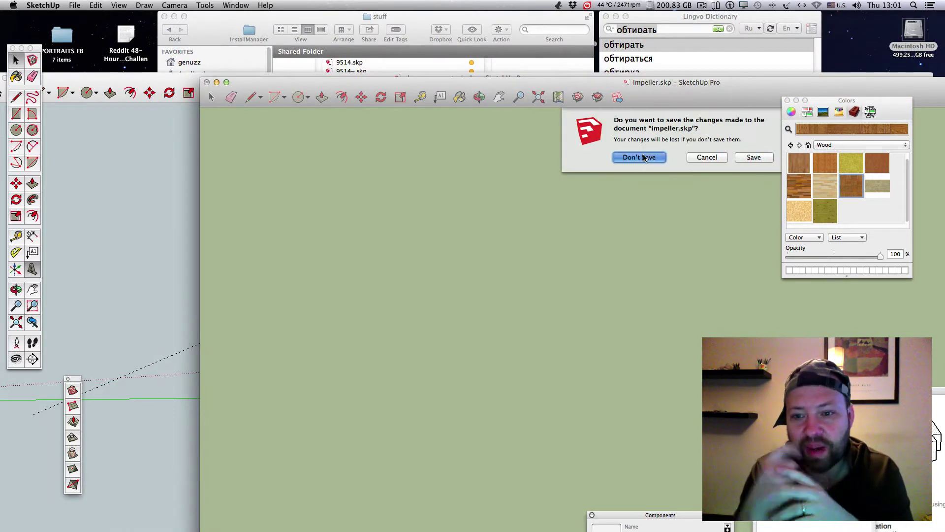
pyautogui.click(639, 157)
# Step: Reposition the tank model's window and the Components and Instructor palettes around the workspace
pyautogui.moveTo(743, 425); pyautogui.dragTo(780, 495)
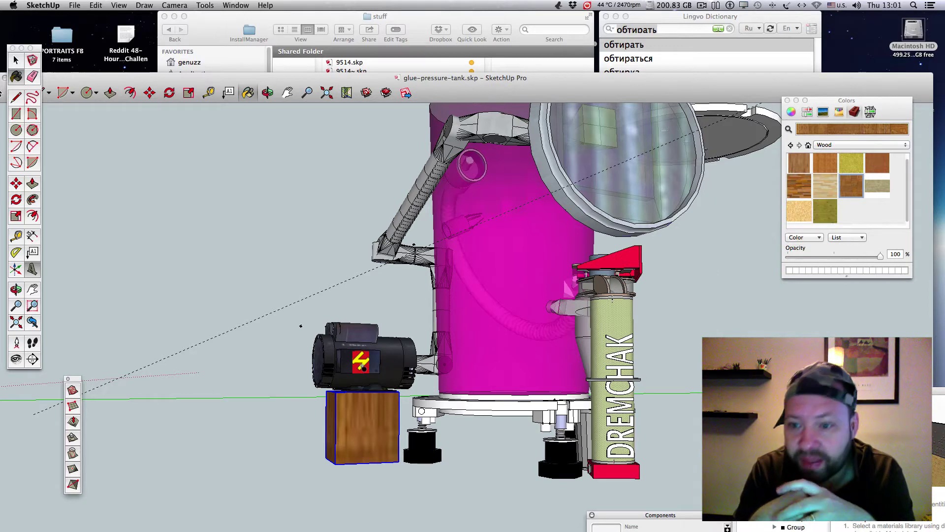
pyautogui.moveTo(703, 520); pyautogui.dragTo(678, 497)
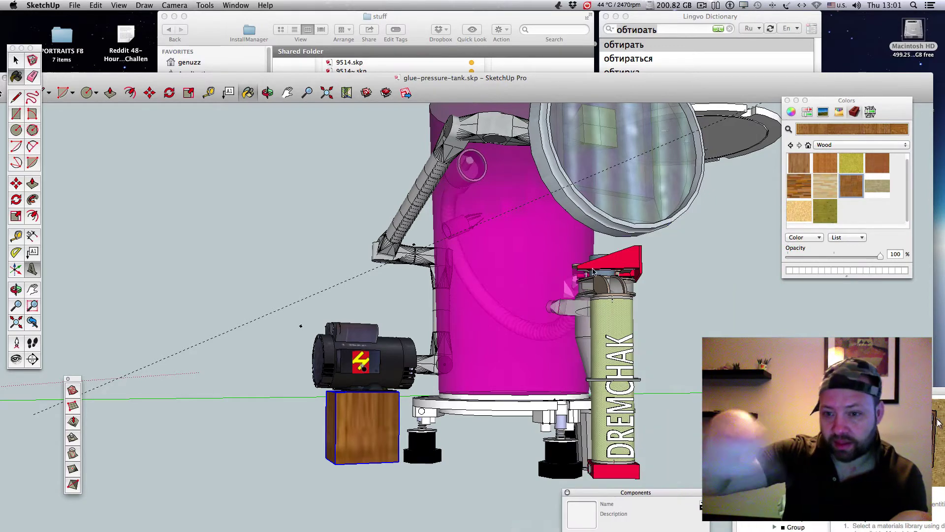
pyautogui.click(236, 5)
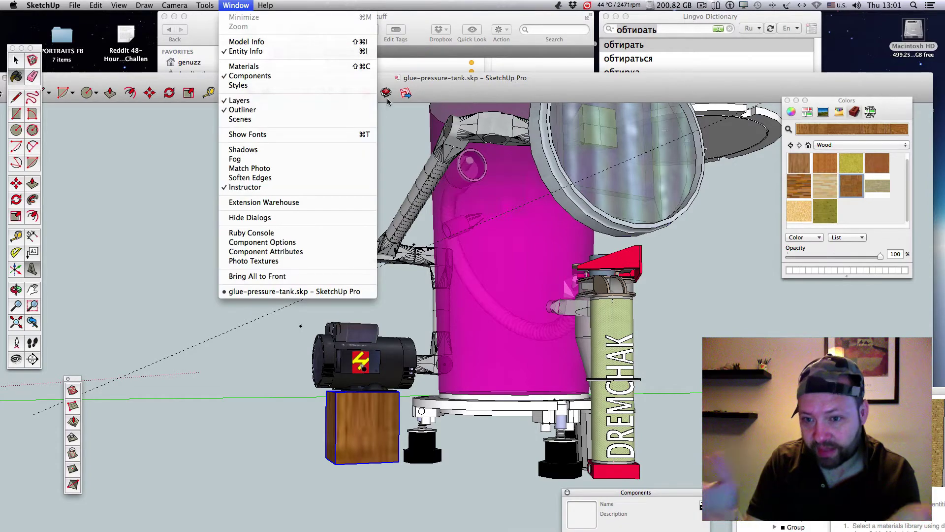
pyautogui.moveTo(732, 79)
pyautogui.mouseDown()
pyautogui.moveTo(480, 68)
pyautogui.moveTo(574, 113)
pyautogui.moveTo(657, 406)
pyautogui.moveTo(725, 30)
pyautogui.mouseUp()
pyautogui.moveTo(916, 391); pyautogui.dragTo(483, 472)
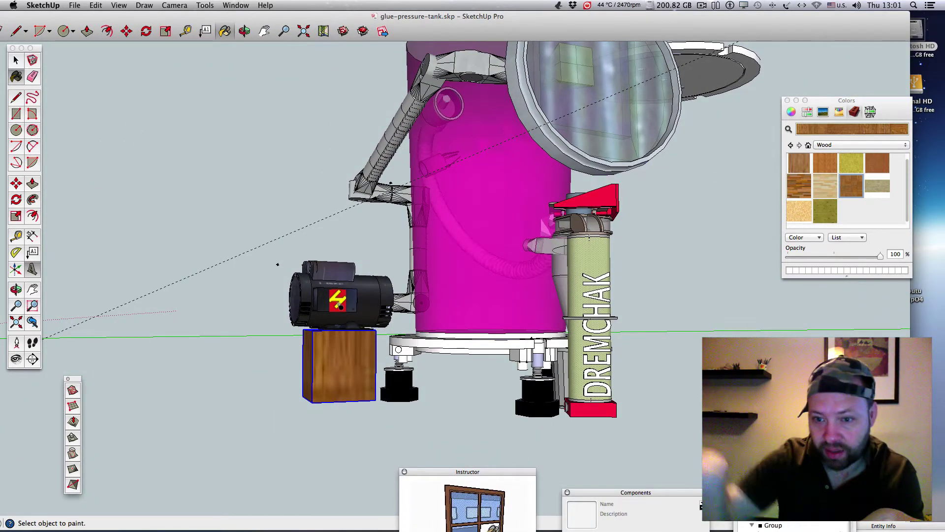
# Step: Tidy the palettes by placing the Outliner below Colors, closing Entity Info and repositioning Components
pyautogui.moveTo(799, 423); pyautogui.dragTo(857, 310)
pyautogui.moveTo(865, 528); pyautogui.dragTo(779, 307)
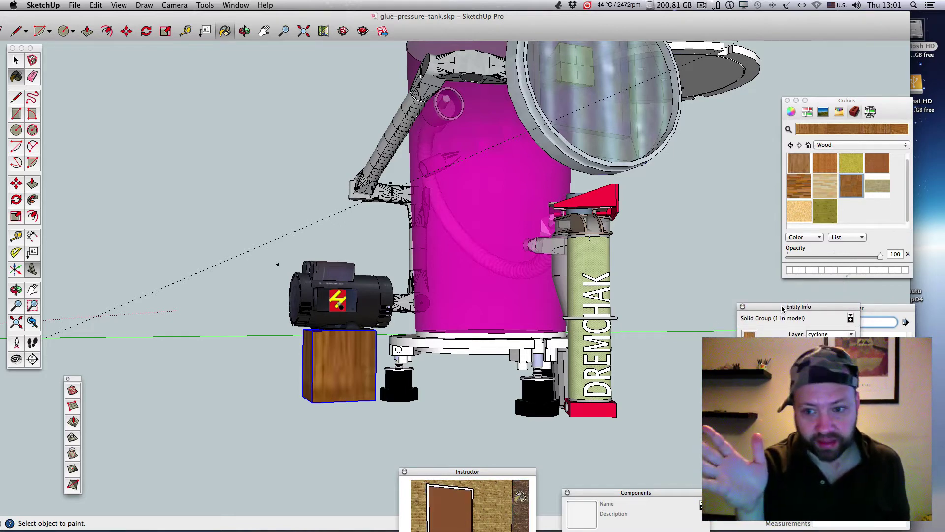
pyautogui.click(742, 307)
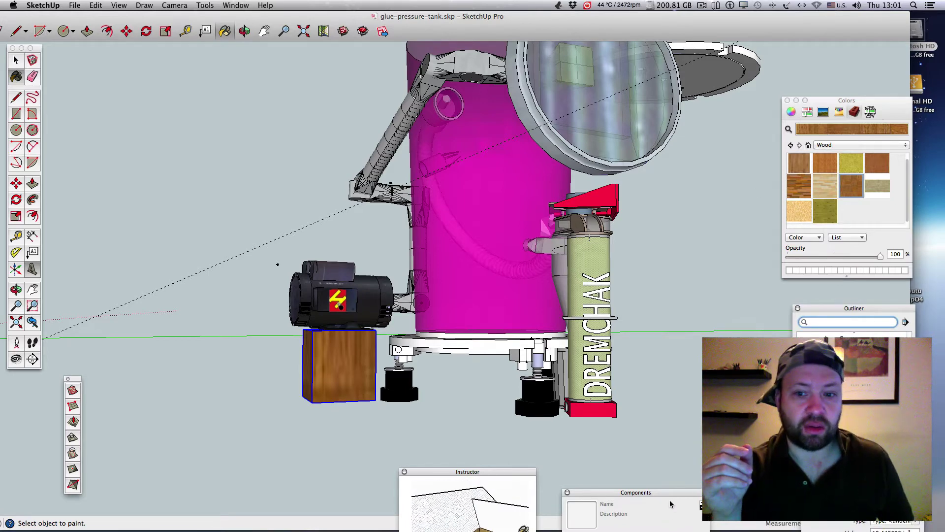
pyautogui.moveTo(669, 493); pyautogui.dragTo(728, 273)
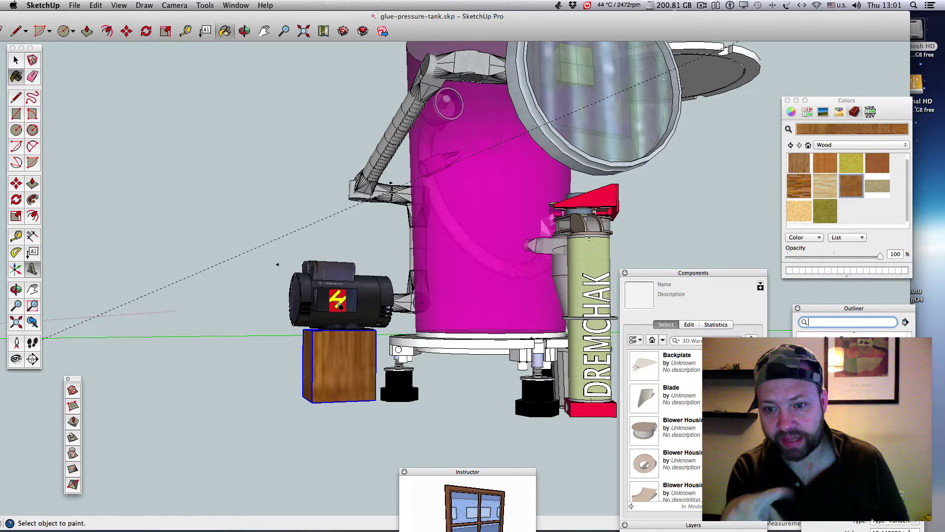
pyautogui.moveTo(739, 272); pyautogui.dragTo(746, 430)
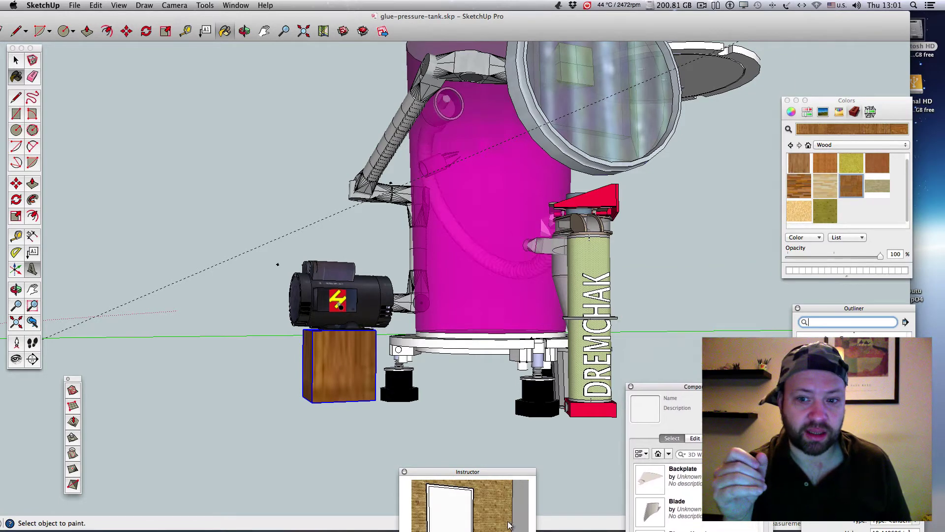
pyautogui.click(712, 6)
pyautogui.click(715, 36)
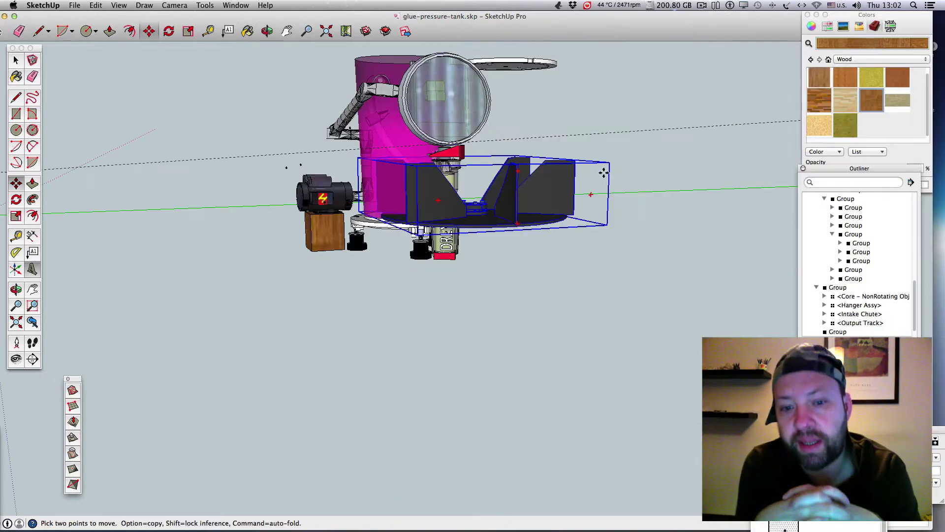
# Step: Scale the impeller down until it fits within the pink tank's diameter
pyautogui.click(13, 200)
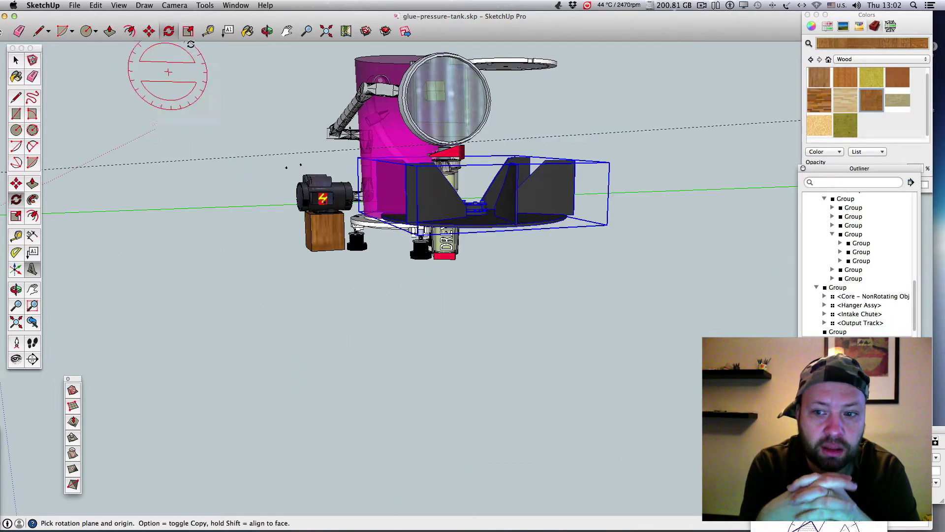
pyautogui.click(267, 31)
pyautogui.moveTo(271, 118); pyautogui.dragTo(498, 417)
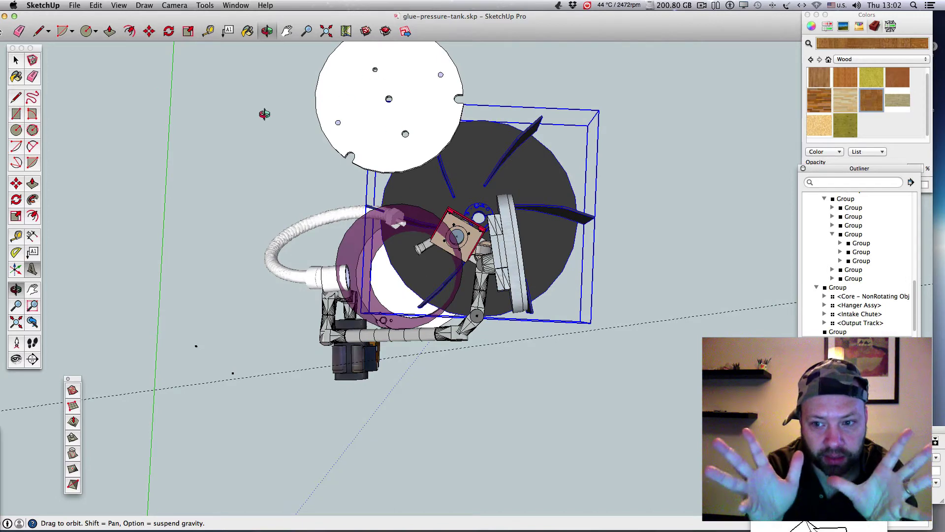
pyautogui.click(16, 216)
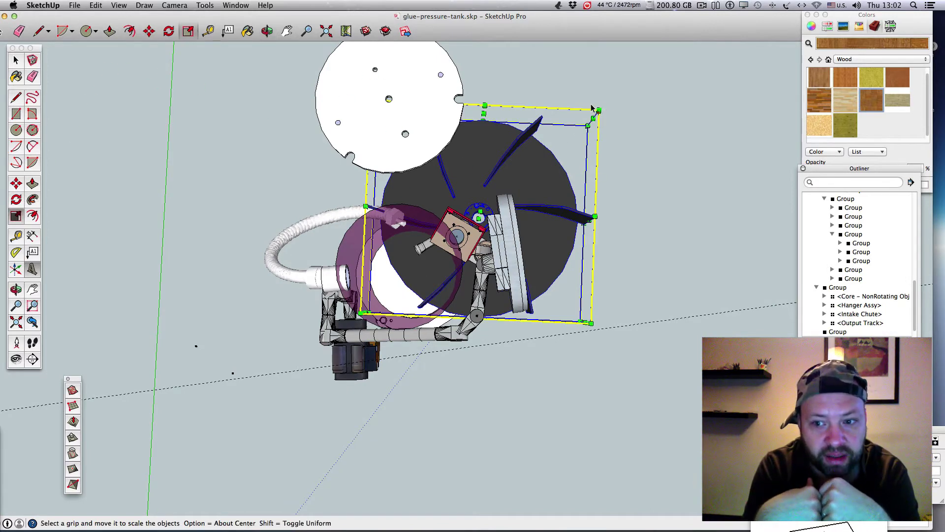
pyautogui.moveTo(594, 117); pyautogui.dragTo(458, 236)
pyautogui.scroll(6, 457, 282)
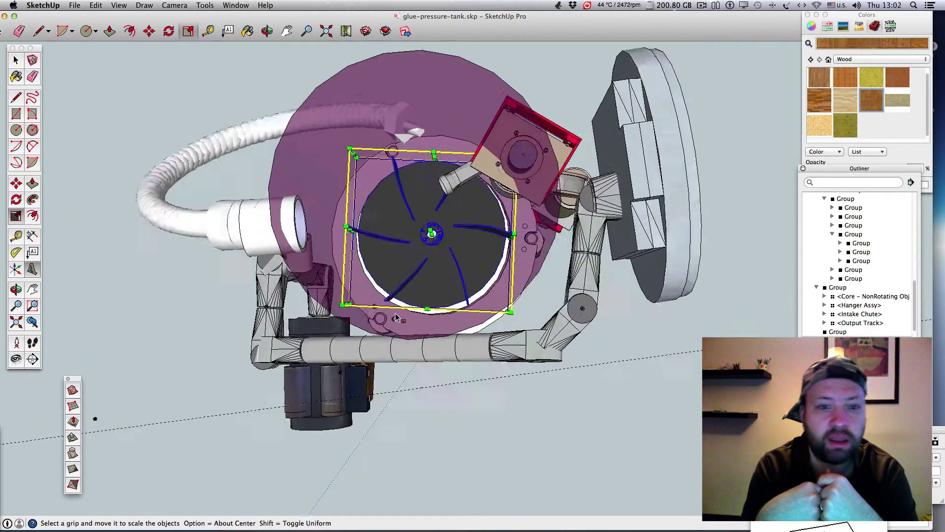
pyautogui.scroll(-3, 571, 281)
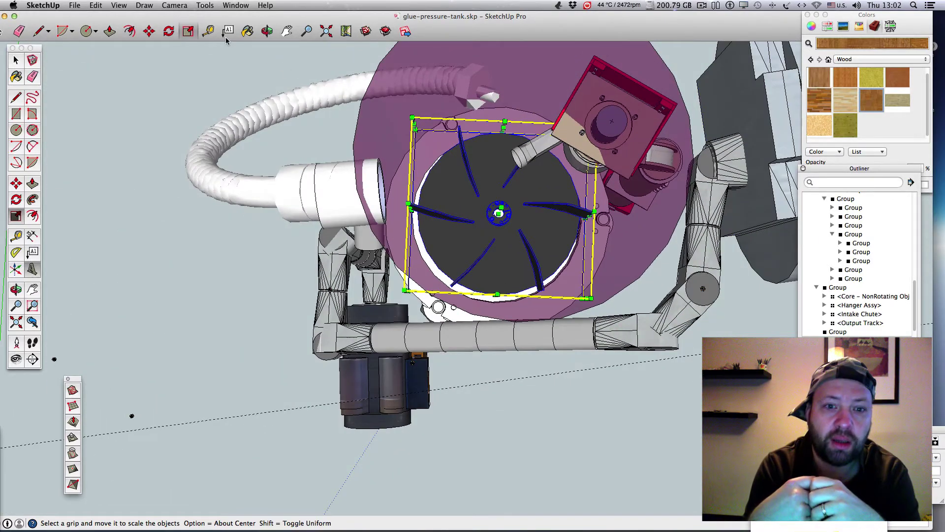
# Step: Lower the scaled impeller inside the pink tank until it rests on the tank's floor
pyautogui.click(265, 31)
pyautogui.moveTo(631, 338); pyautogui.dragTo(352, 320)
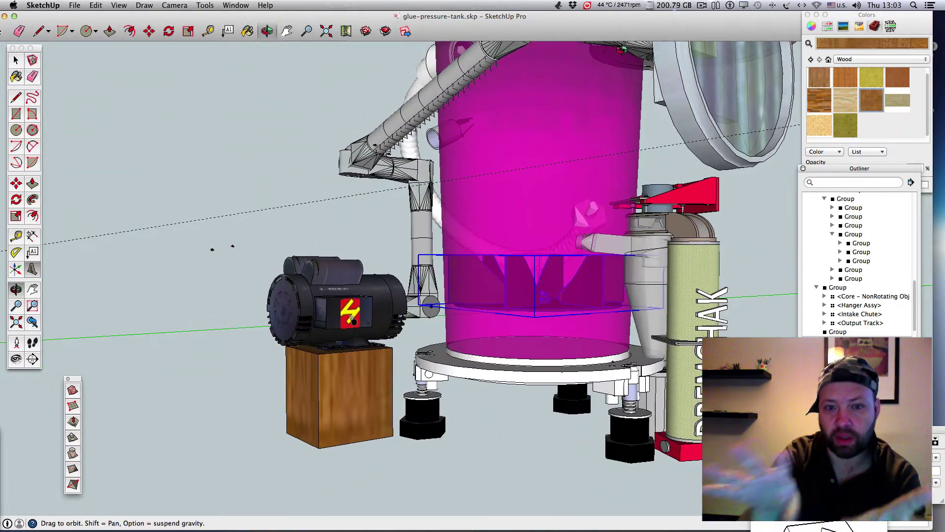
pyautogui.moveTo(759, 310); pyautogui.dragTo(903, 329)
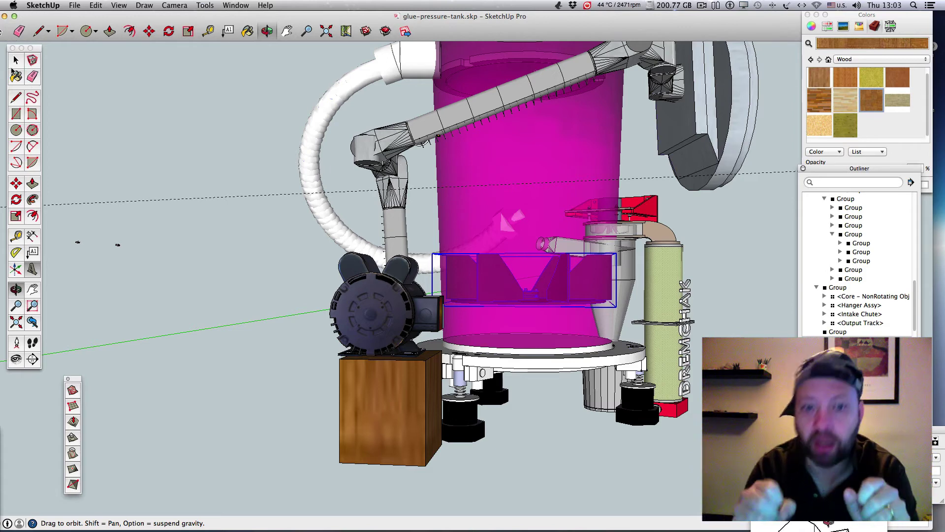
pyautogui.click(17, 184)
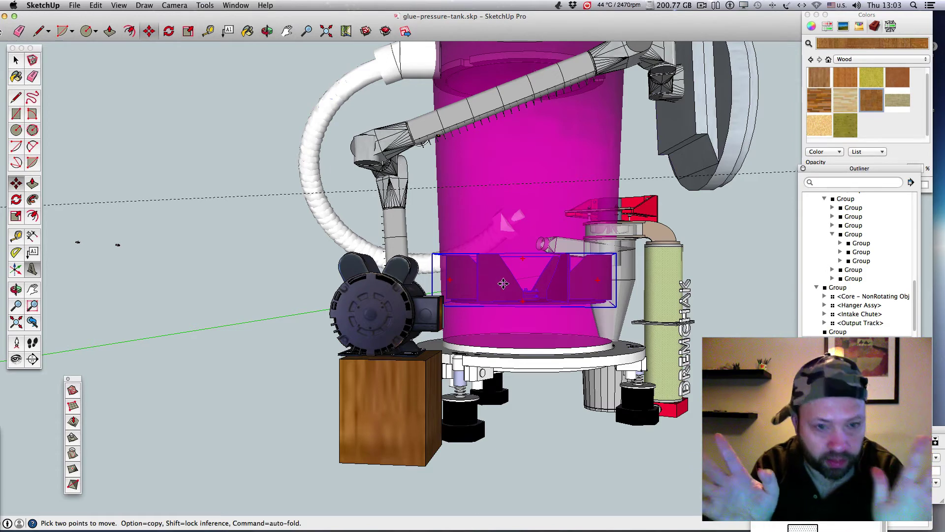
pyautogui.moveTo(503, 283); pyautogui.dragTo(499, 321)
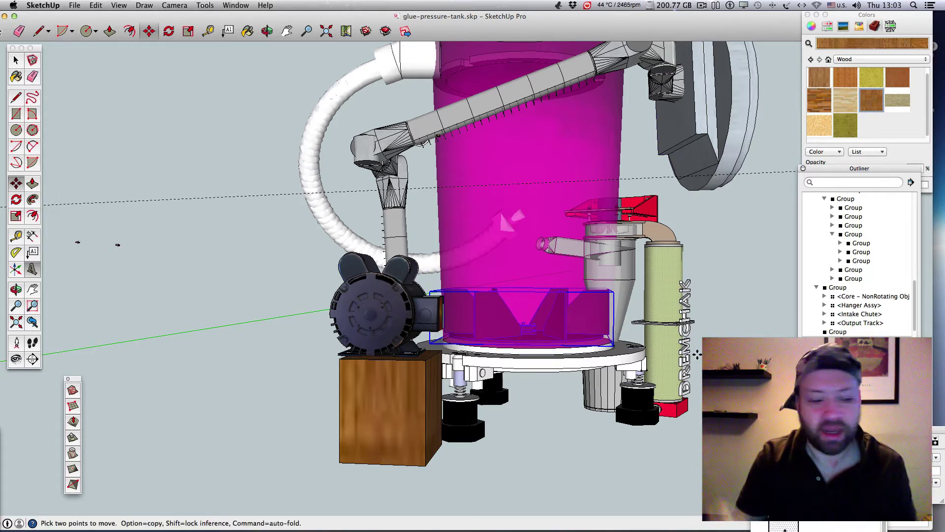
pyautogui.click(169, 31)
pyautogui.click(600, 201)
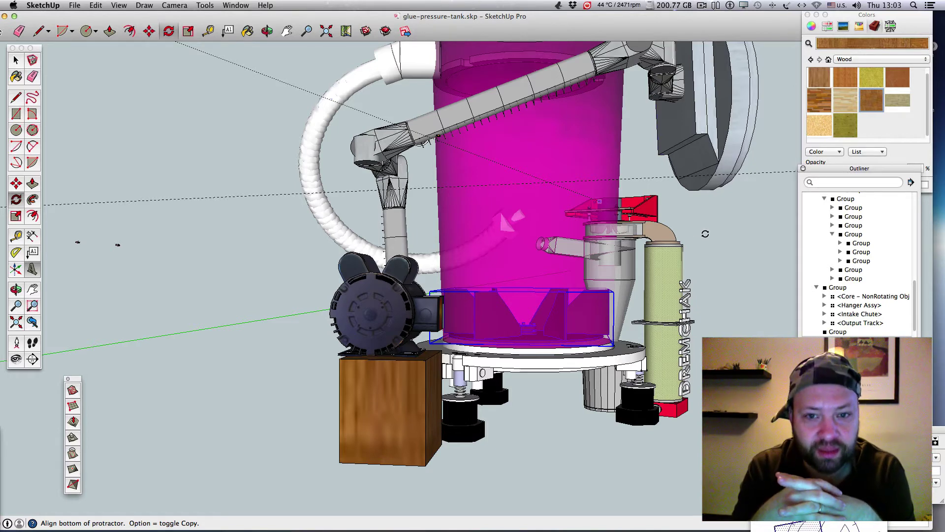
pyautogui.moveTo(705, 234); pyautogui.dragTo(706, 234, button='middle')
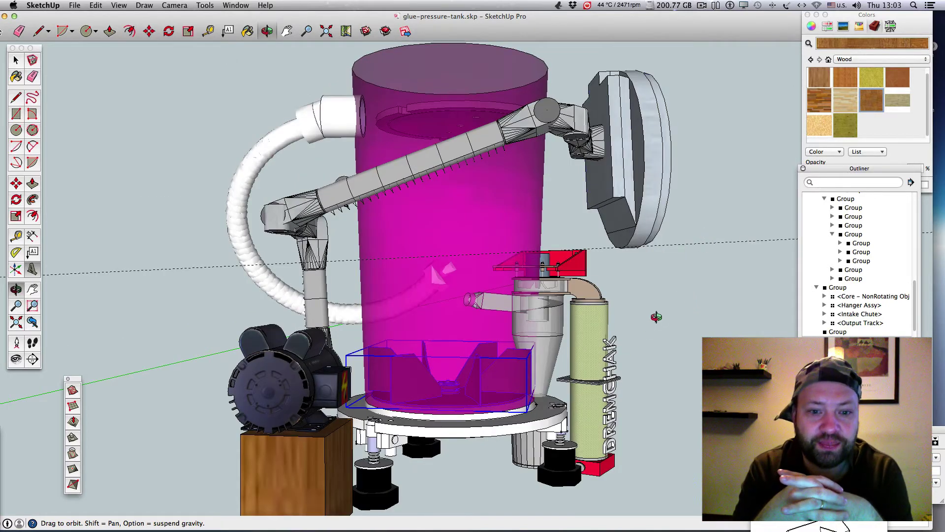
pyautogui.moveTo(656, 317); pyautogui.dragTo(297, 348, button='middle')
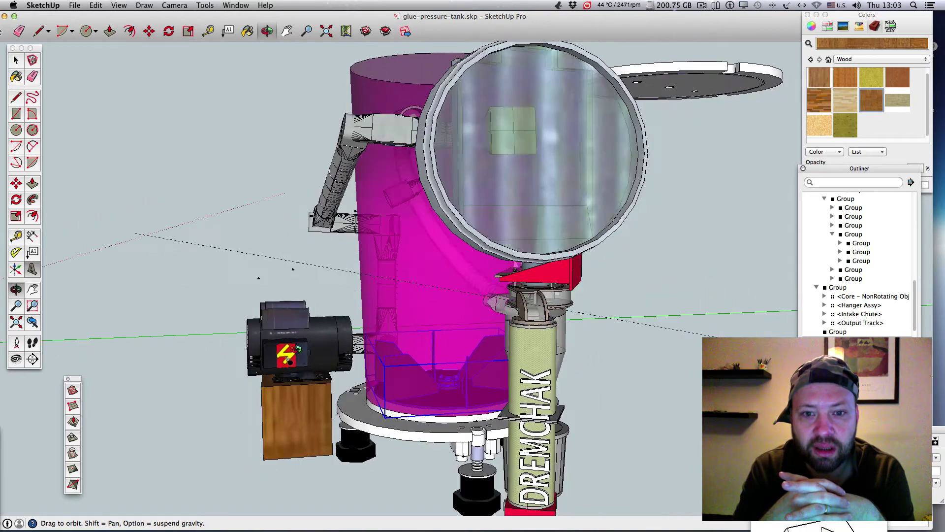
pyautogui.scroll(-5, 308, 366)
pyautogui.scroll(4, 306, 356)
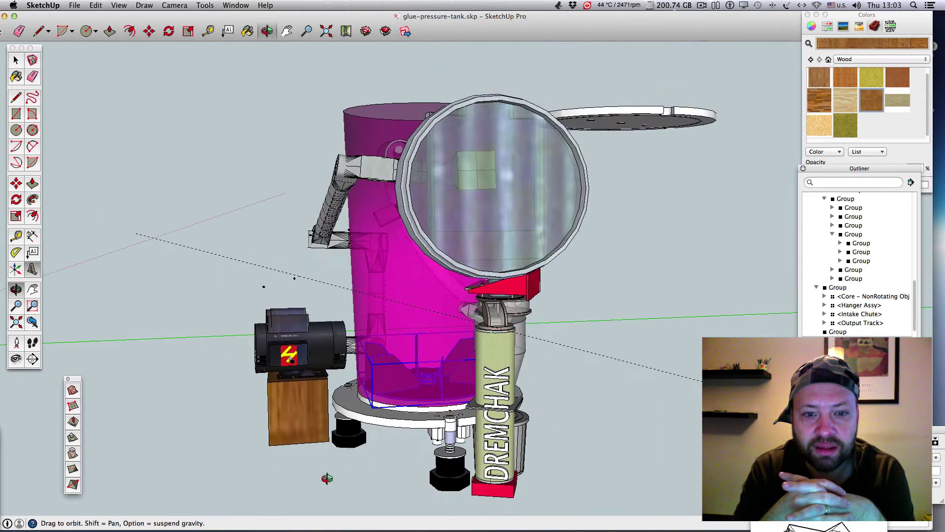
# Step: Shift the DREMCHAK lettering sideways across the dust collector's green cylinder in two small moves
pyautogui.moveTo(327, 479); pyautogui.dragTo(508, 142, button='middle')
pyautogui.scroll(3, 565, 129)
pyautogui.press('m')
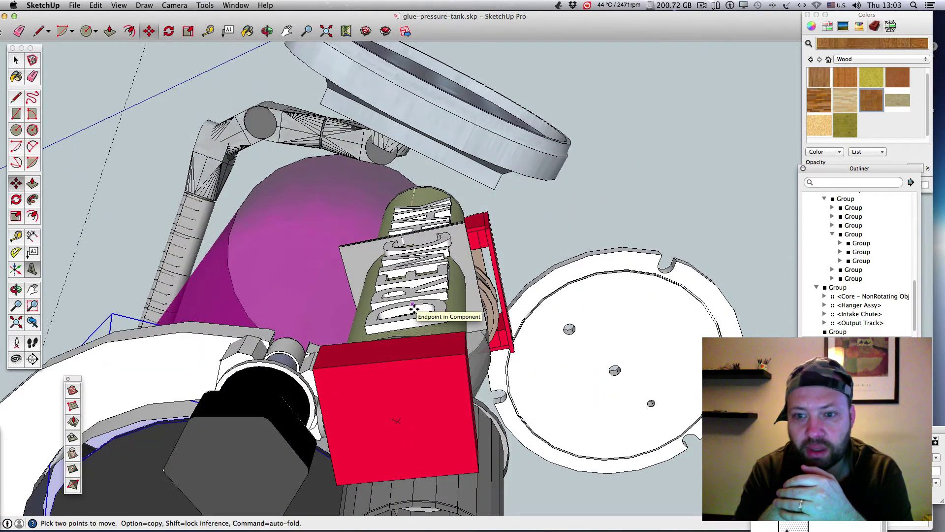
pyautogui.click(17, 61)
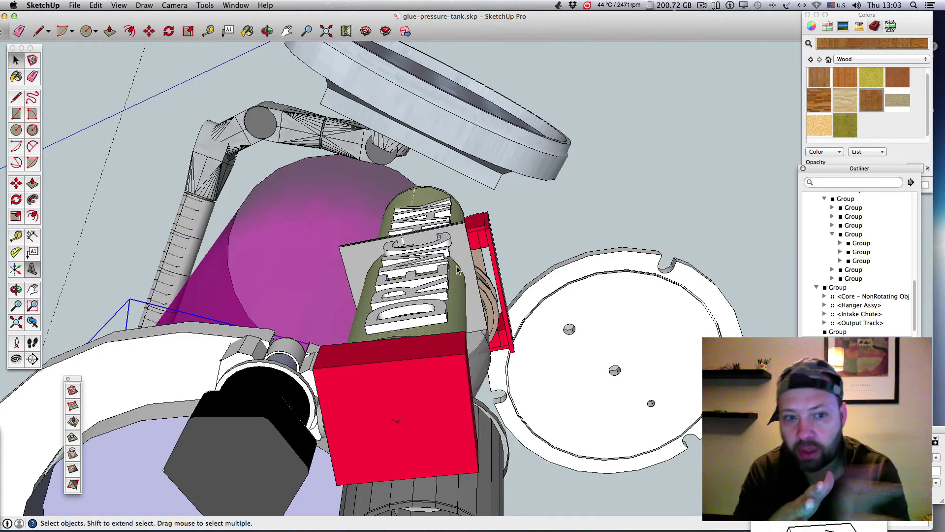
pyautogui.click(428, 277)
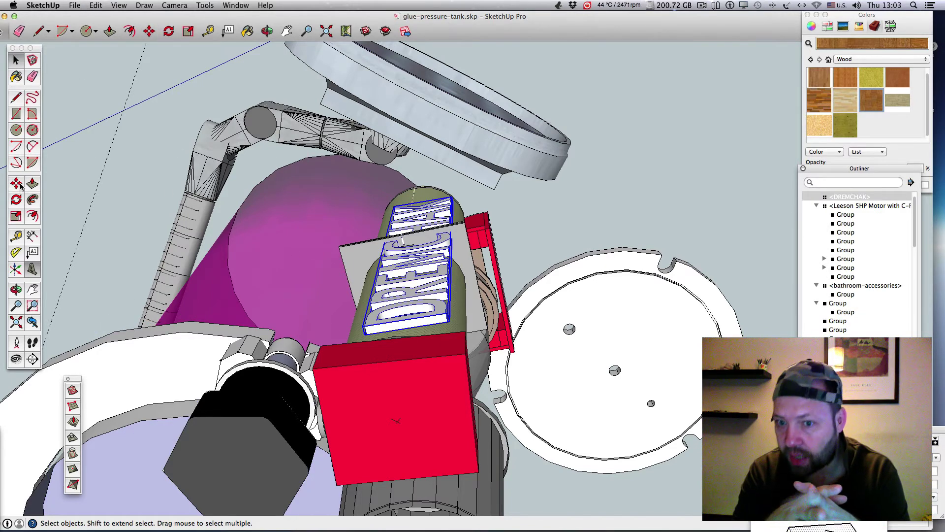
pyautogui.click(16, 183)
pyautogui.click(426, 285)
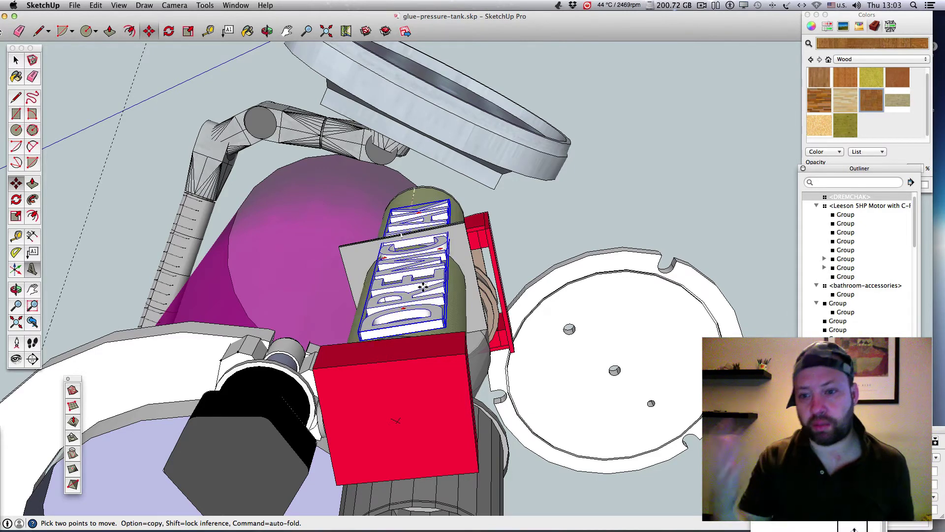
pyautogui.click(417, 280)
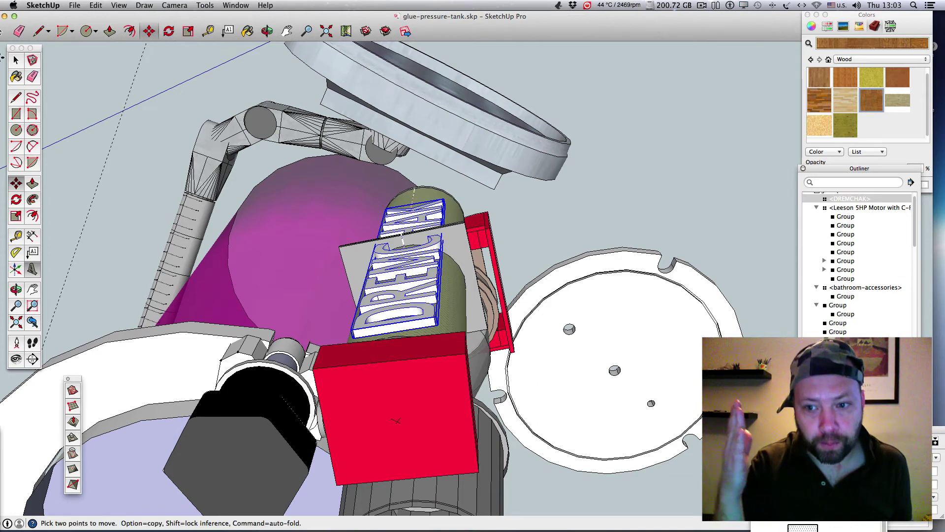
pyautogui.click(16, 199)
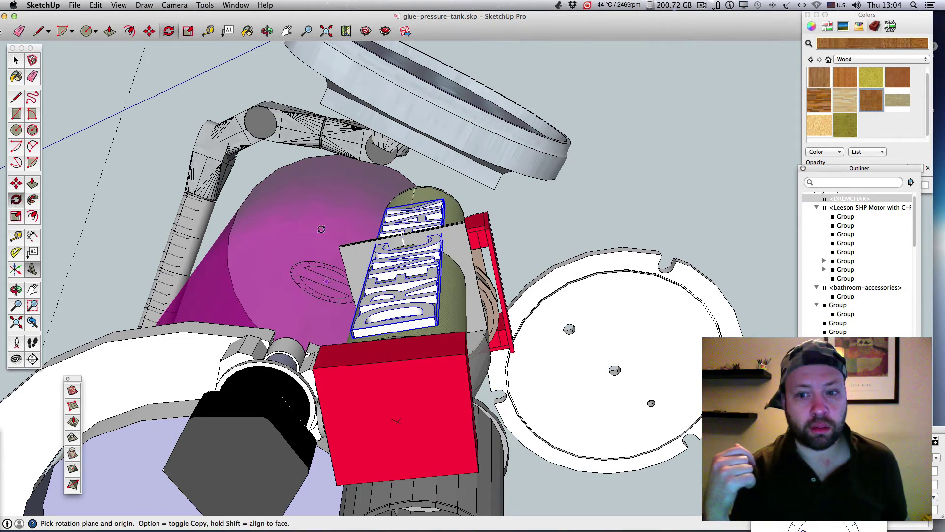
pyautogui.click(326, 281)
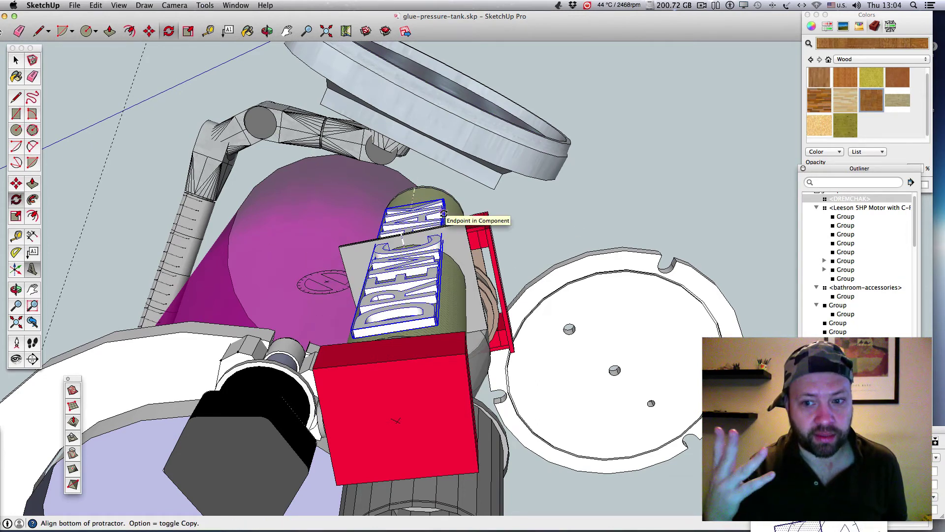
pyautogui.press('Escape')
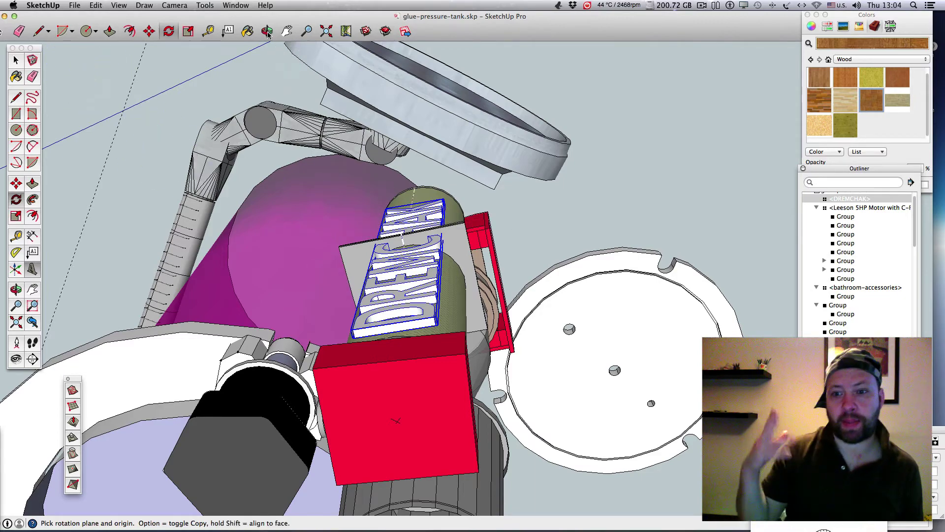
pyautogui.click(268, 33)
pyautogui.moveTo(482, 236); pyautogui.dragTo(555, 163)
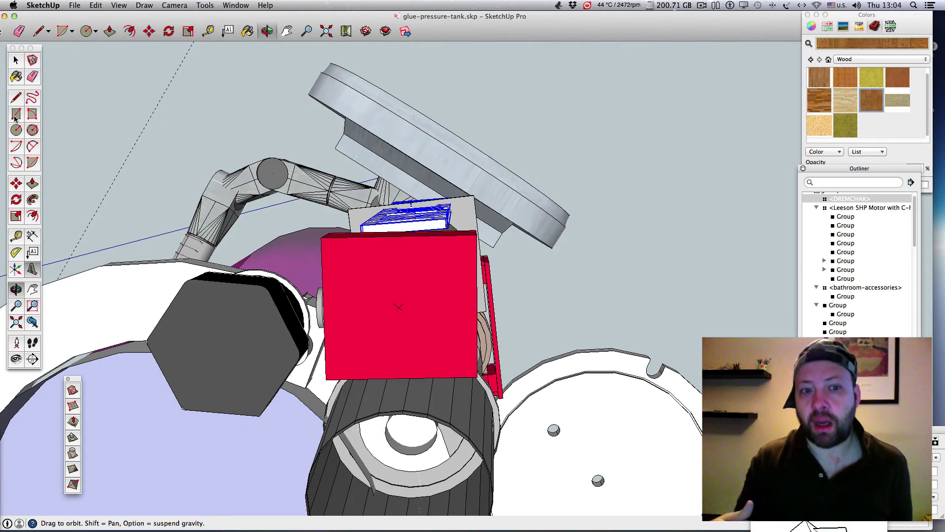
pyautogui.click(16, 184)
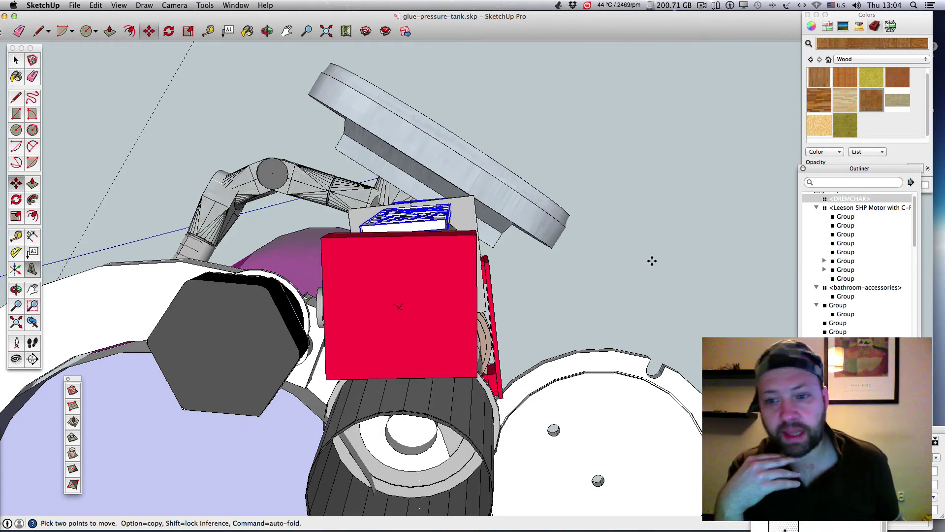
pyautogui.click(267, 31)
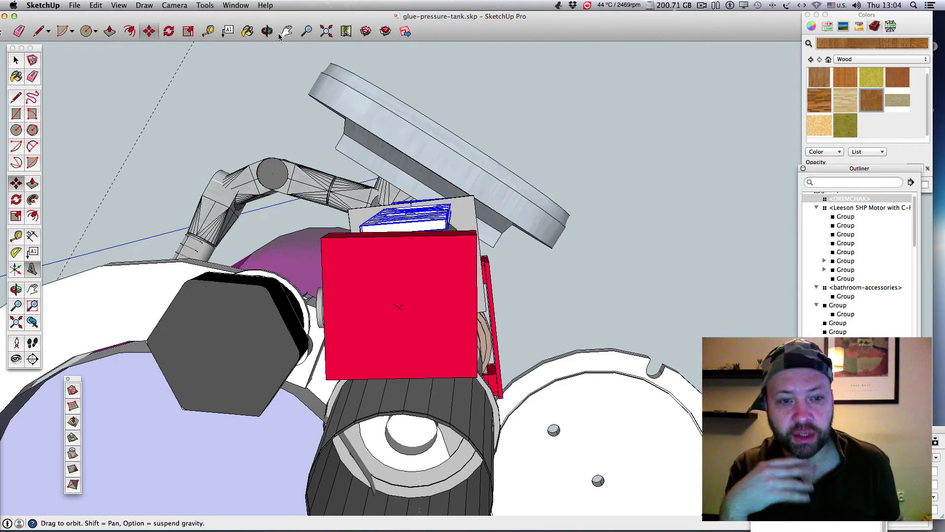
pyautogui.click(701, 6)
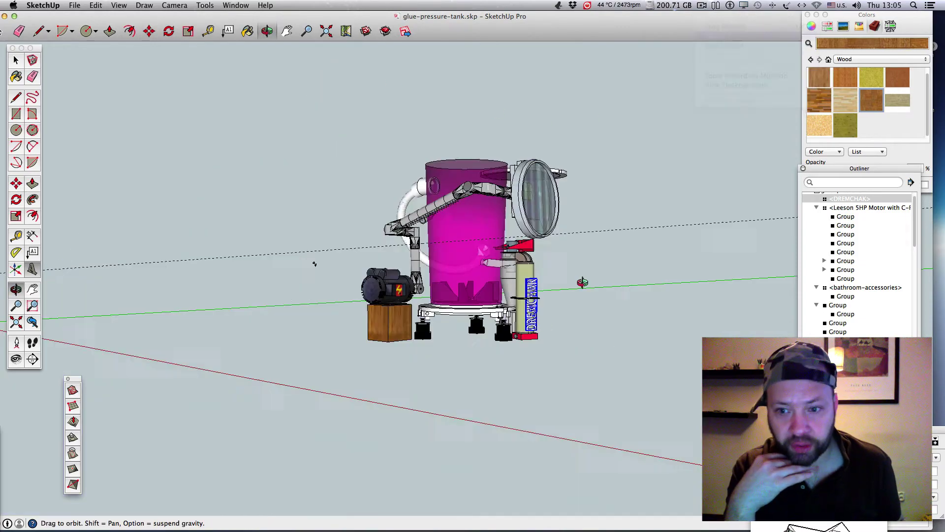
# Step: Examine the assembled tank with its motor, impeller, robotic arm and lettered dust collector from several sides
pyautogui.scroll(5, 544, 322)
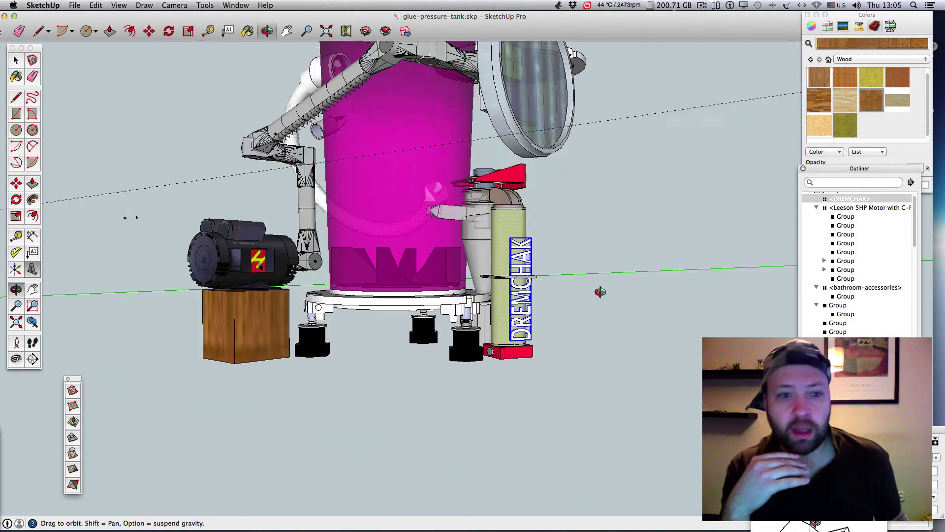
pyautogui.moveTo(600, 291); pyautogui.dragTo(165, 334)
pyautogui.scroll(5, 390, 309)
pyautogui.moveTo(390, 308); pyautogui.dragTo(563, 316)
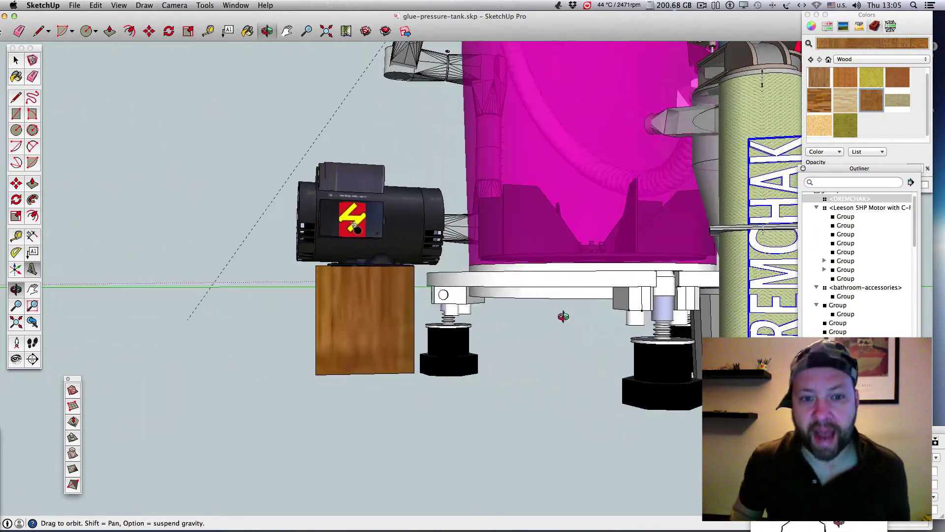
pyautogui.scroll(-6, 563, 316)
pyautogui.moveTo(788, 246); pyautogui.dragTo(706, 265)
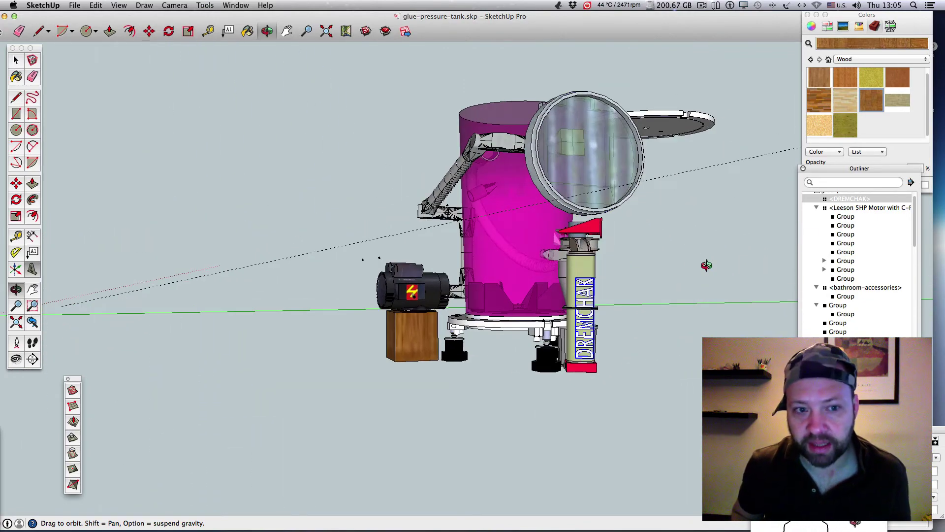
pyautogui.moveTo(673, 220); pyautogui.dragTo(682, 186)
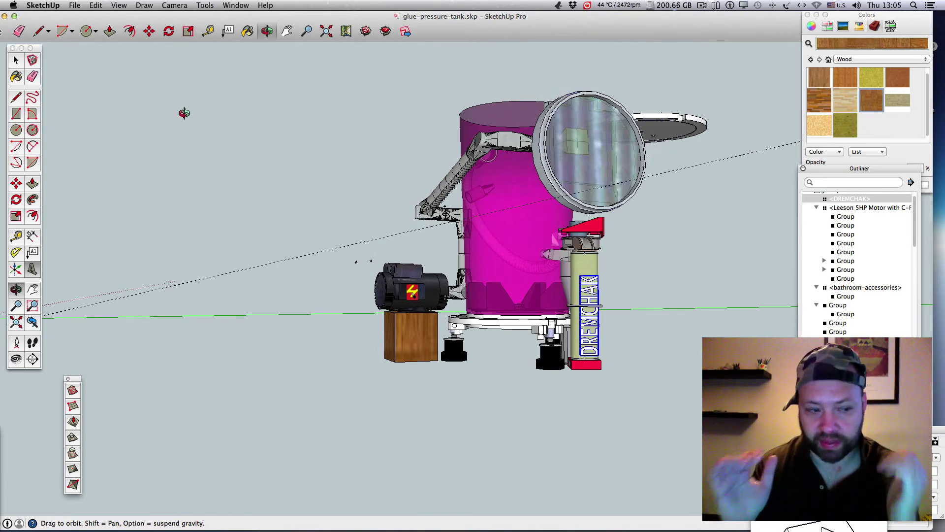
pyautogui.scroll(-5, 252, 178)
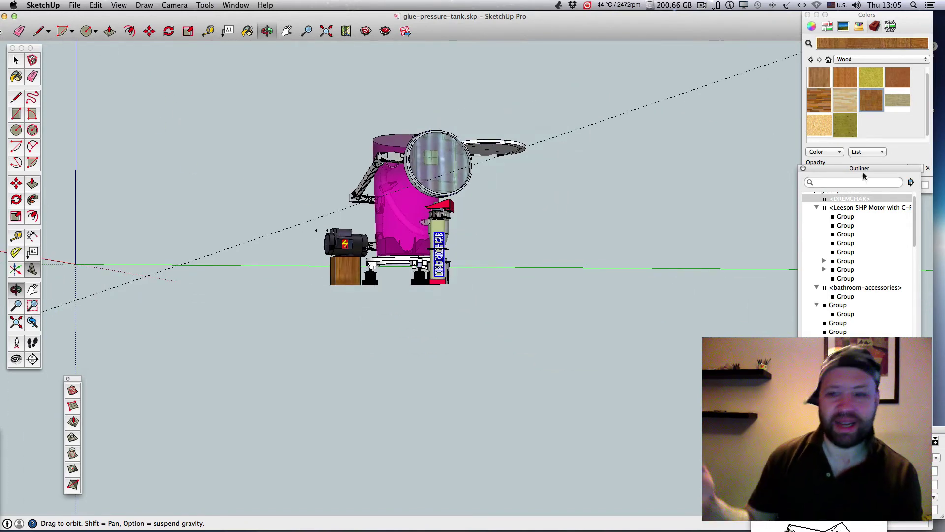
# Step: Move the Outliner away from the Colors palette, show Entity Info and place the Instructor palette below it
pyautogui.moveTo(862, 170); pyautogui.dragTo(713, 306)
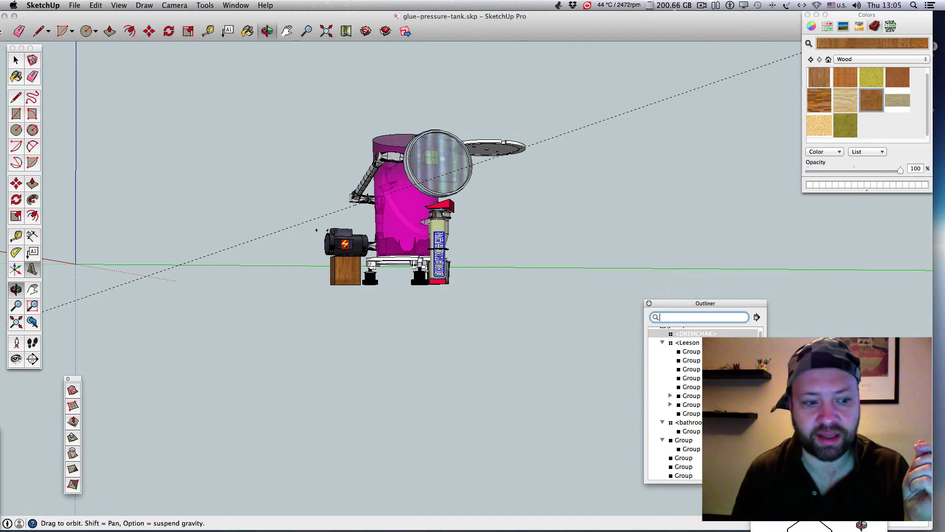
pyautogui.press('super+i')
pyautogui.moveTo(819, 468); pyautogui.dragTo(877, 337)
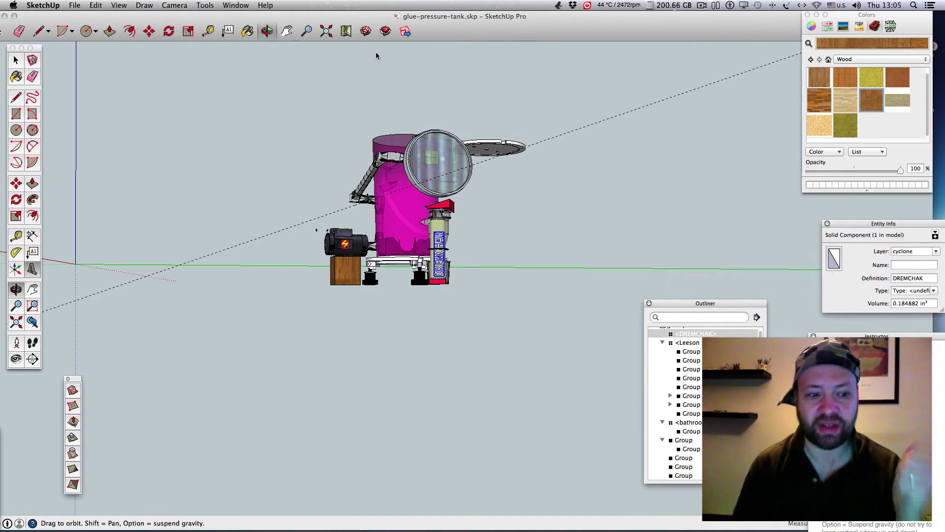
# Step: Try to bring up the Layers palette
pyautogui.click(238, 5)
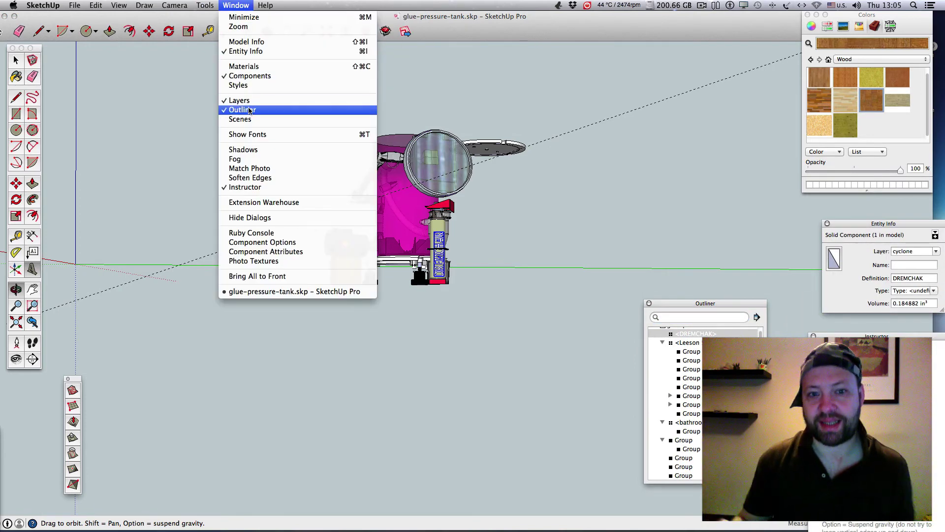
pyautogui.click(267, 98)
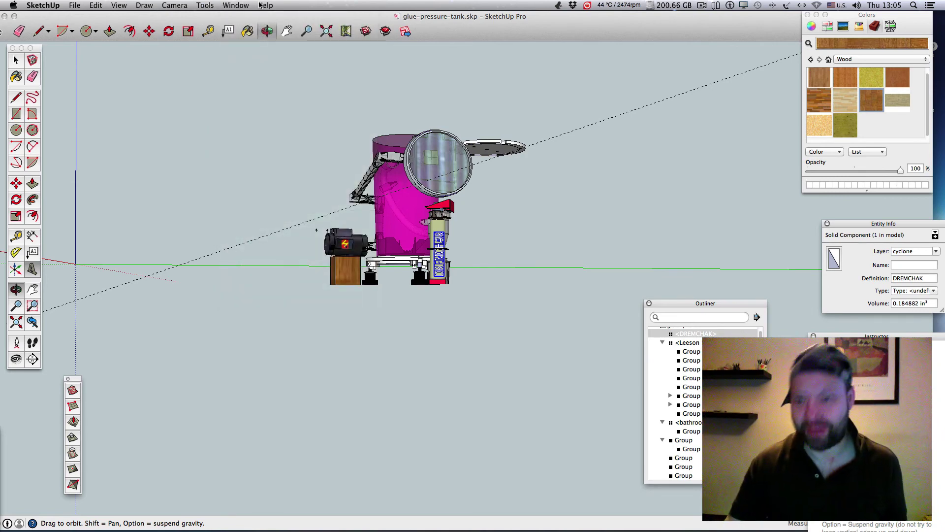
pyautogui.click(205, 5)
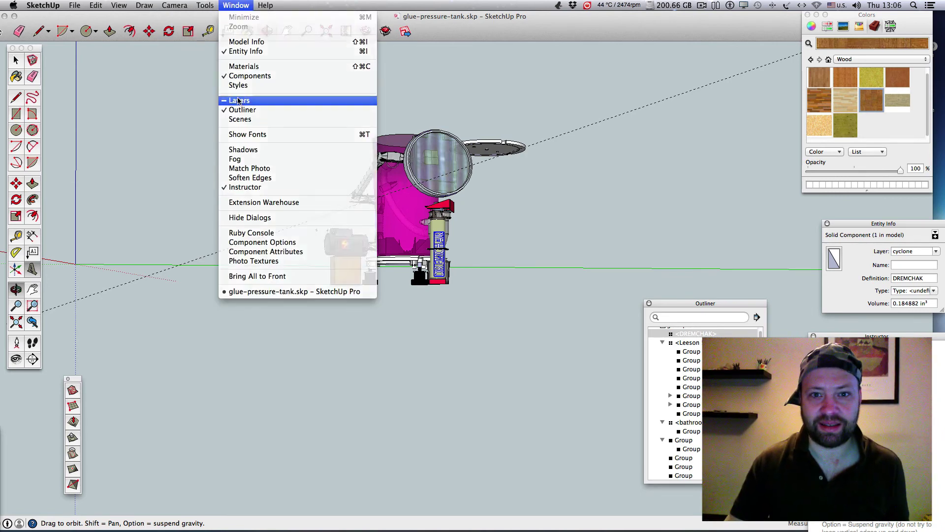
pyautogui.click(237, 101)
pyautogui.click(703, 5)
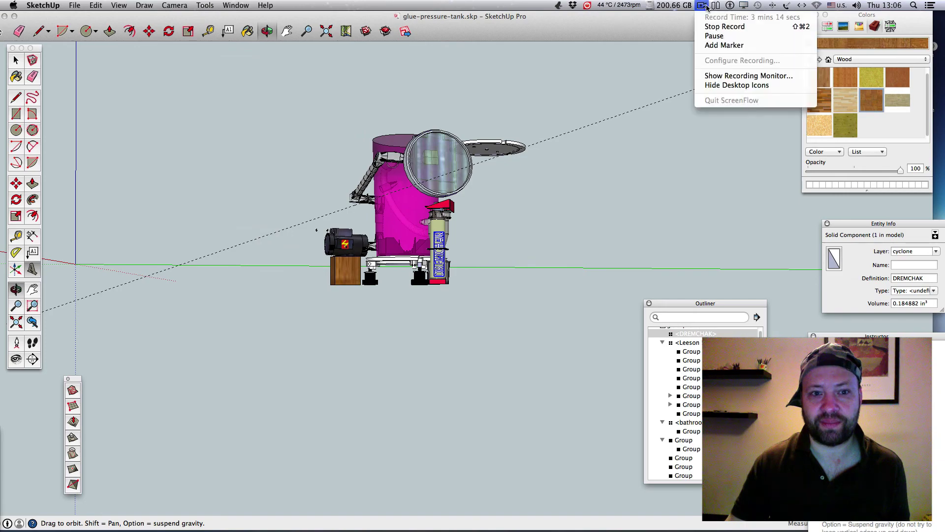